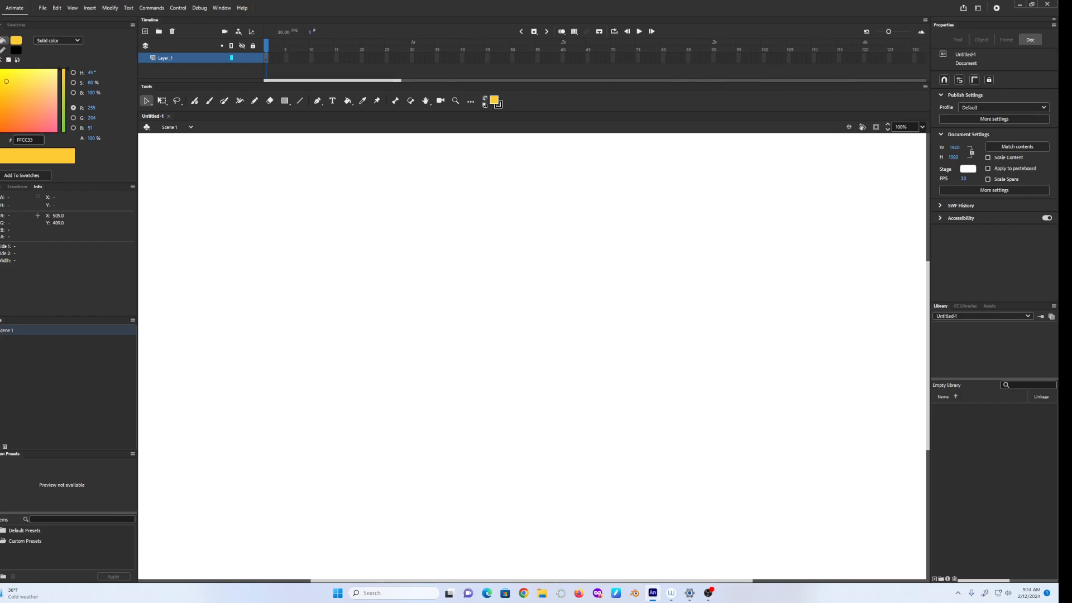
Draw a cartoon head outline with two eyes, pupils and a frowning mouth using the Classic Brush in black.
left_click(484, 100)
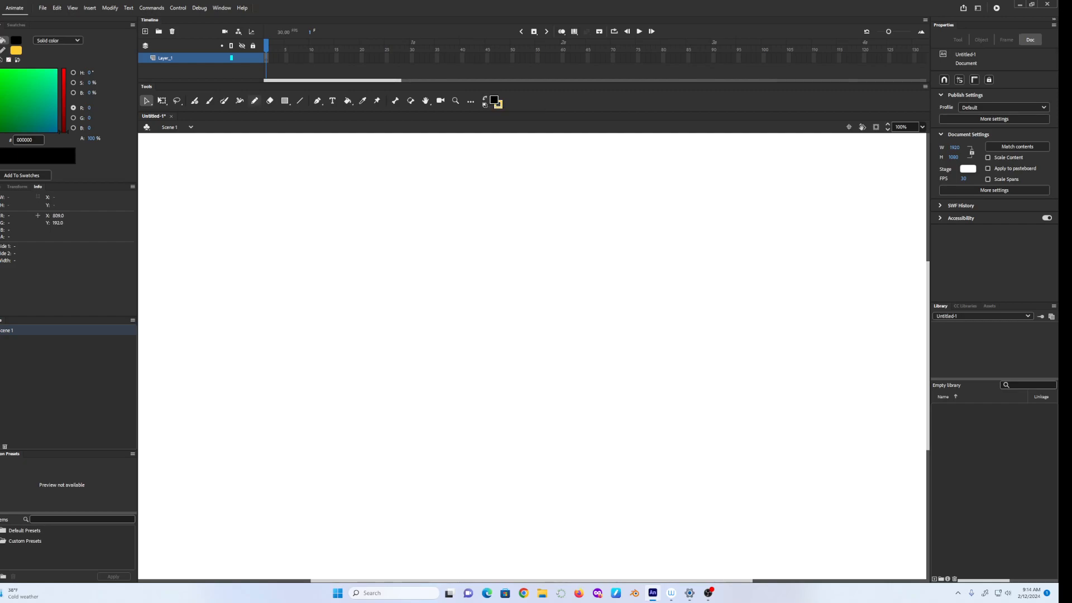
left_click(210, 101)
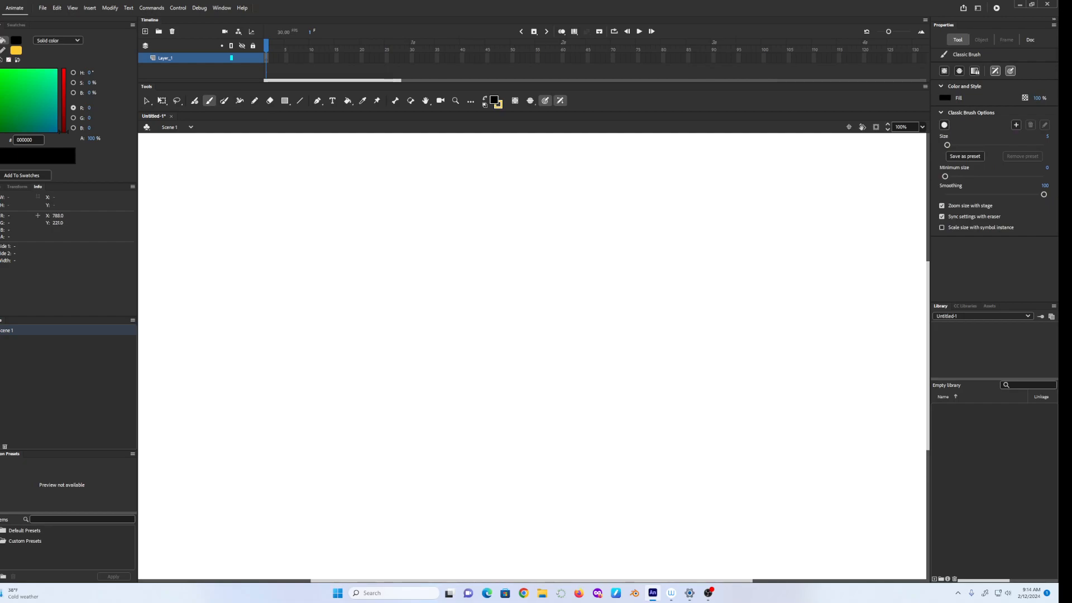
left_click_drag(457, 213, 438, 224)
mouse_move(448, 275)
left_mouse_down()
mouse_move(468, 276)
mouse_move(485, 244)
mouse_move(463, 207)
mouse_move(440, 249)
mouse_move(449, 237)
mouse_move(474, 240)
mouse_move(466, 249)
left_mouse_up()
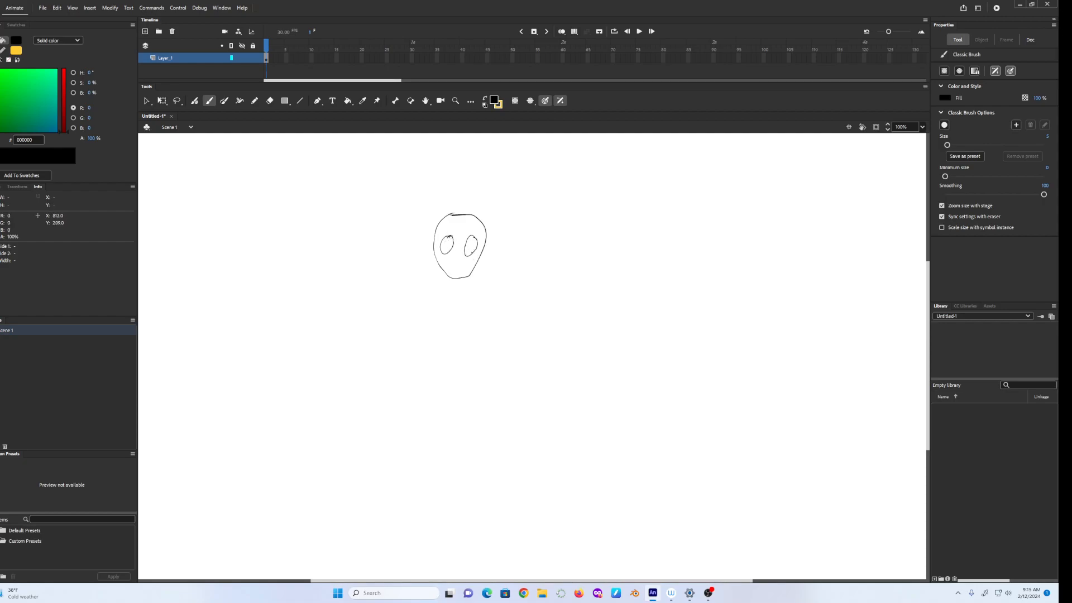
left_click_drag(448, 240, 447, 253)
left_click(452, 266)
Draw two adjoining yellow rectangles with black strokes in object drawing mode, end to end below and beside the head.
left_click(285, 101)
left_click(485, 98)
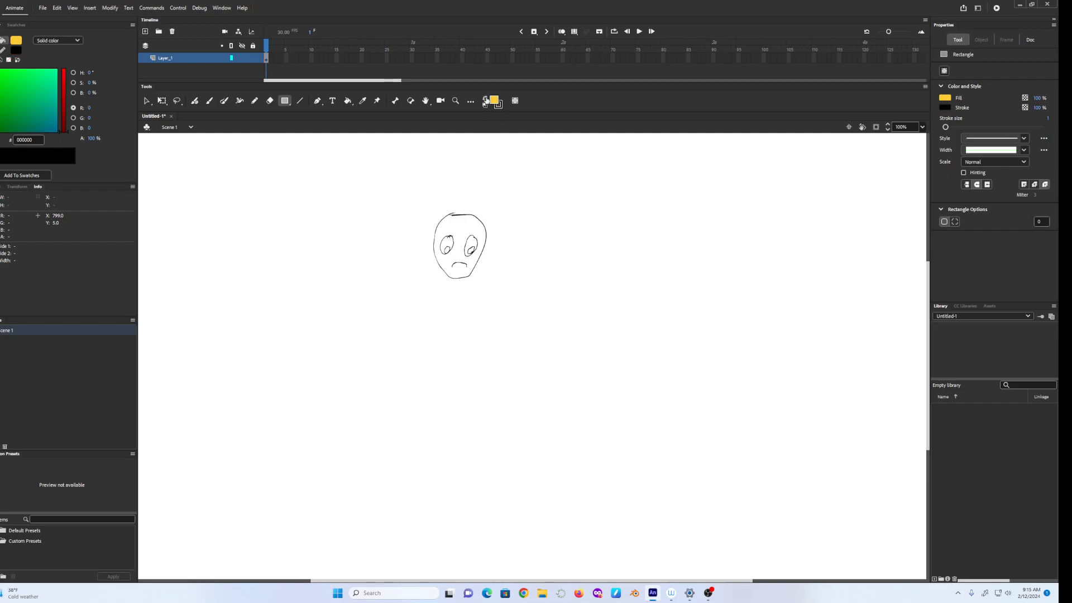
left_click(516, 101)
mouse_move(548, 314)
left_mouse_down()
mouse_move(632, 359)
mouse_move(636, 337)
left_mouse_up()
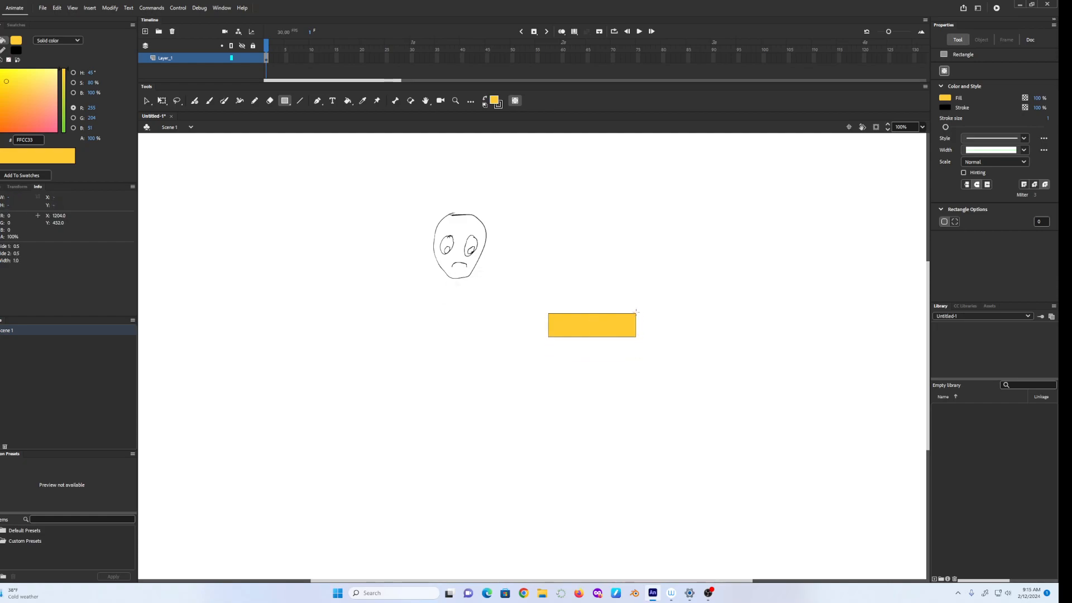
left_click_drag(636, 313, 694, 336)
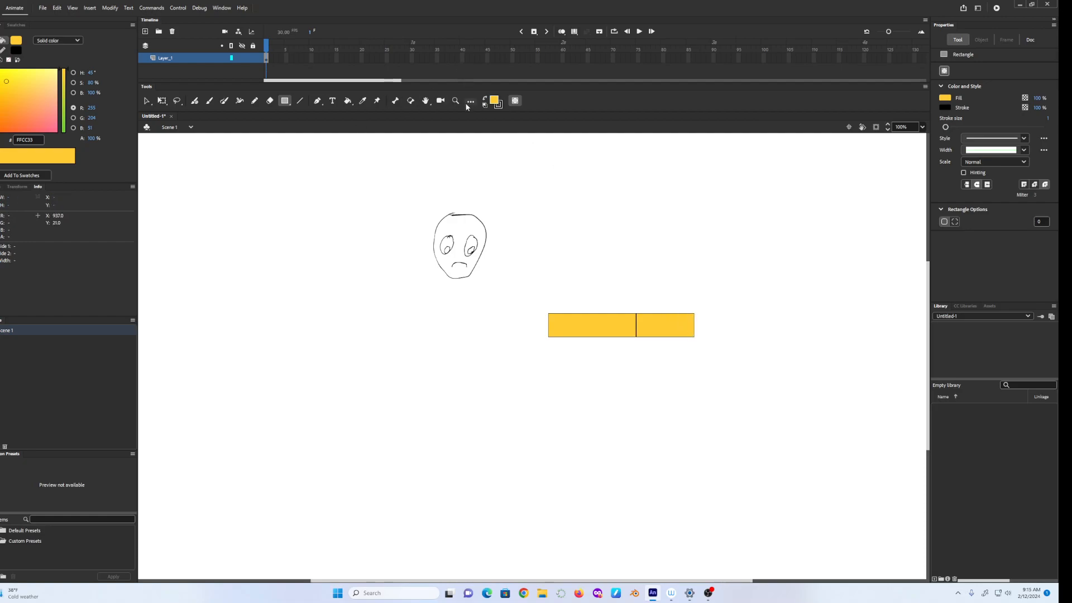
Connect the first yellow rectangle to the second one with the Bone tool.
left_click(395, 102)
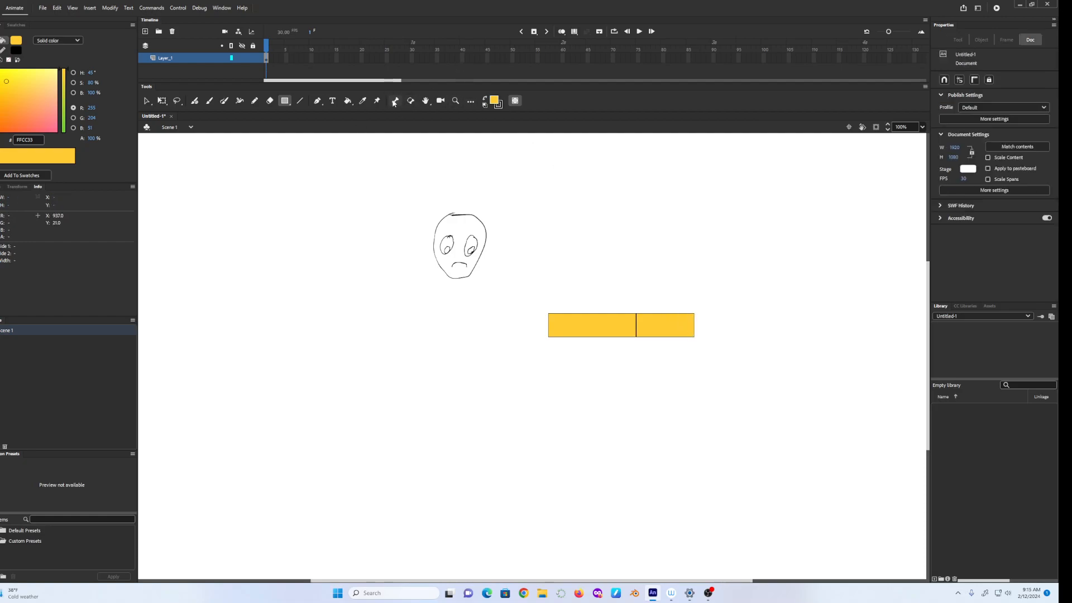
left_click(552, 326)
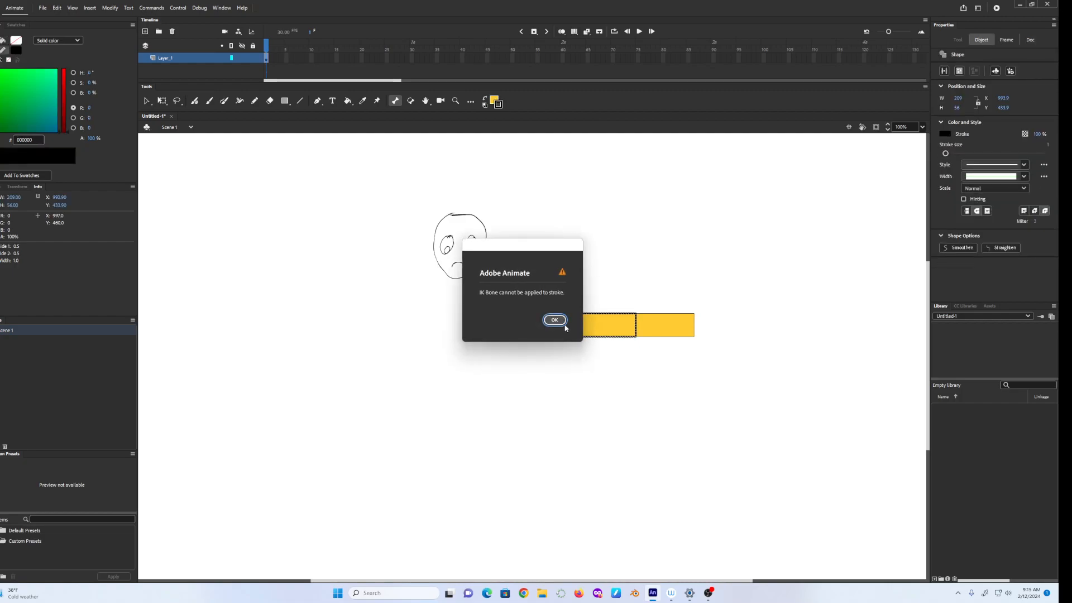
left_click(556, 318)
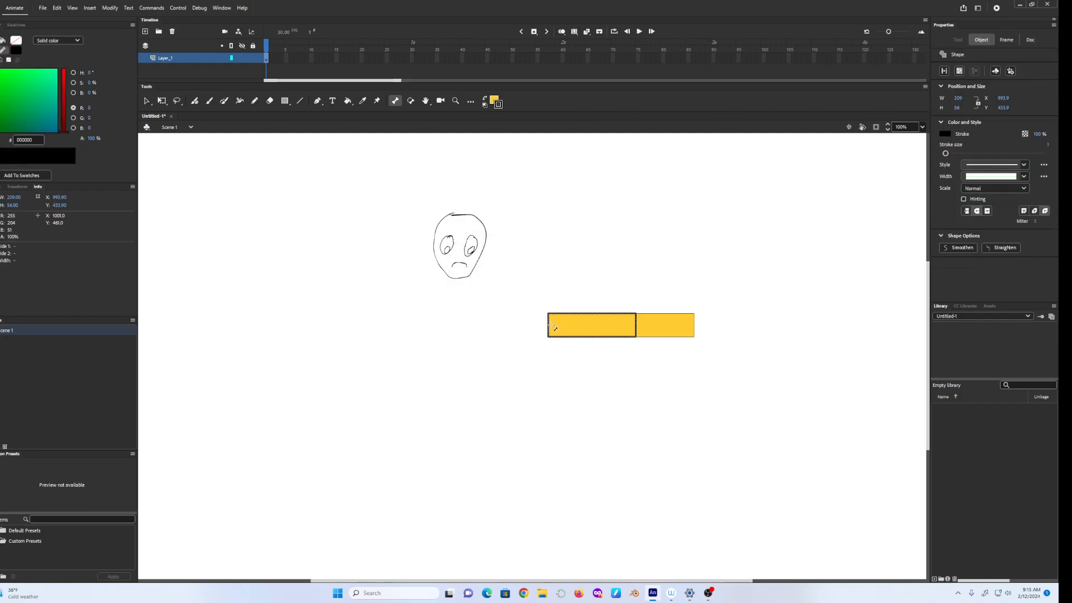
left_click_drag(555, 328, 643, 326)
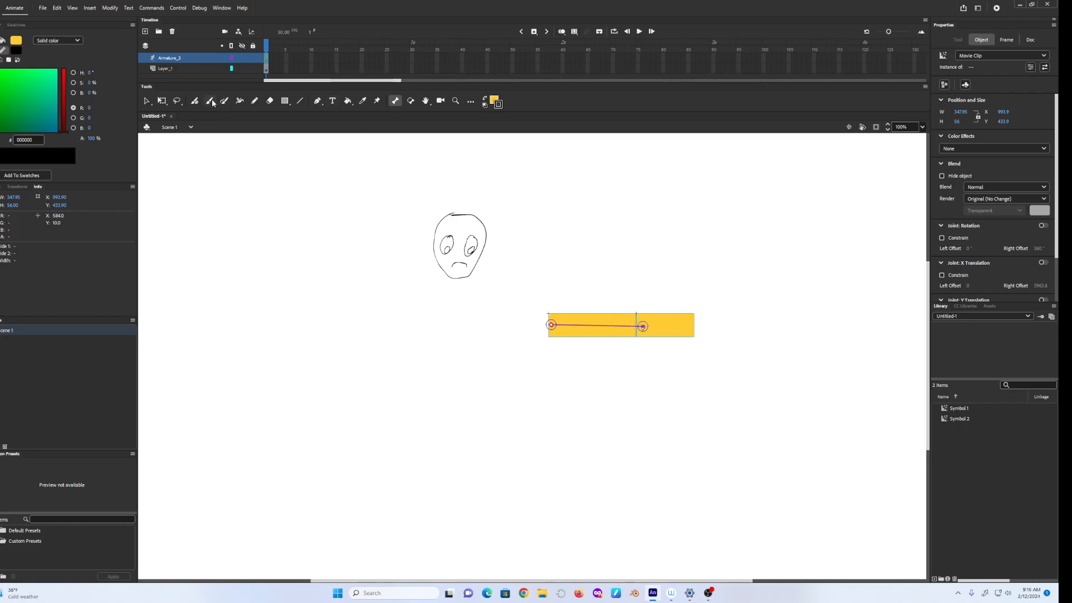
Draw a taller yellow rectangle on Layer_1 at the free end of the second rectangle as a hand.
left_click(285, 101)
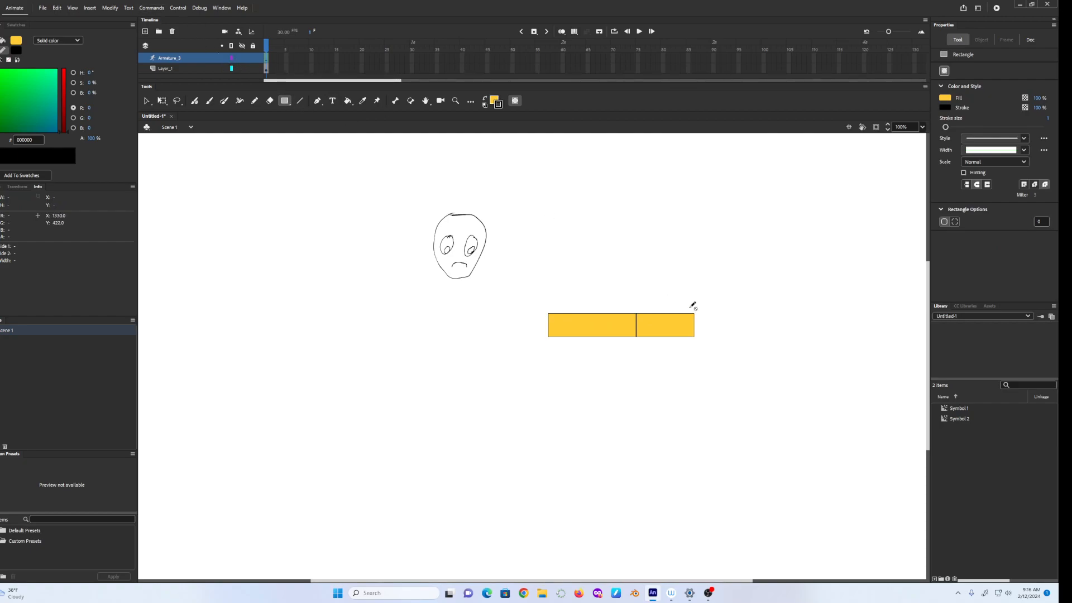
left_click(699, 303)
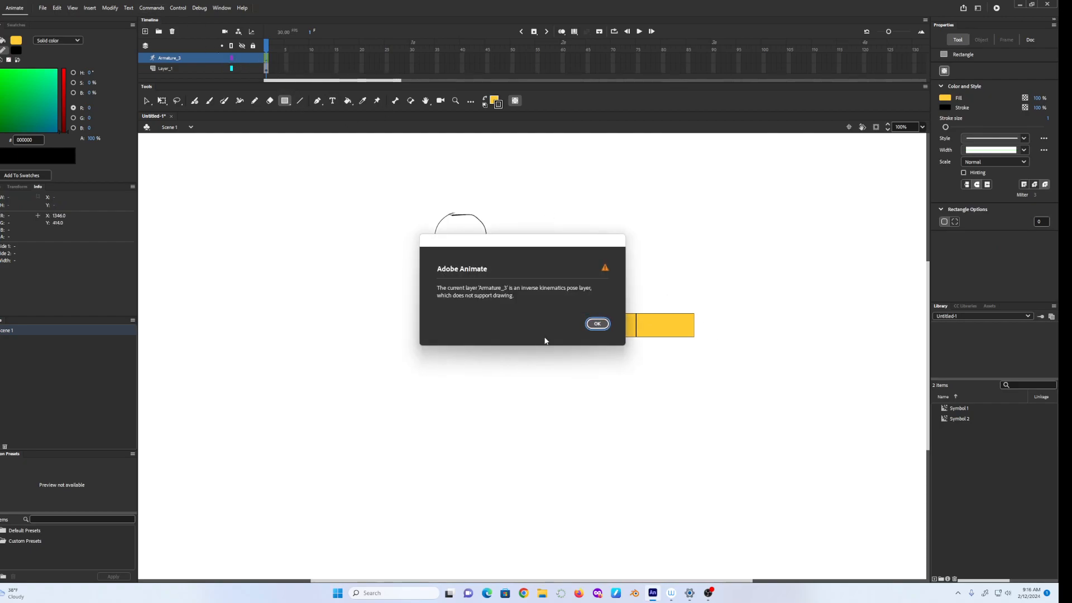
left_click(595, 325)
left_click(280, 64)
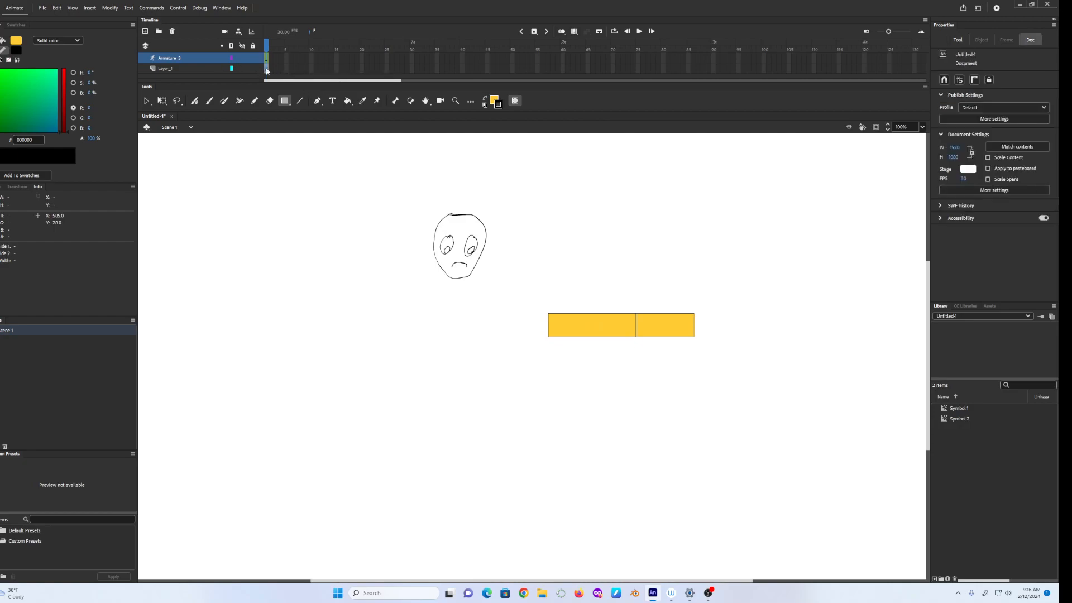
left_click_drag(693, 306, 724, 348)
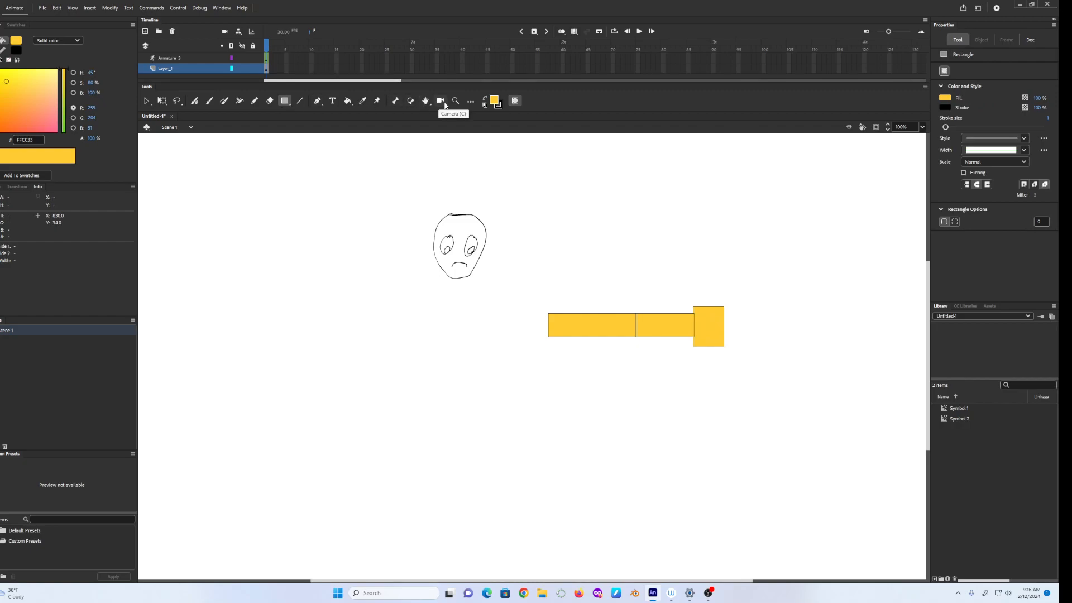
Extend the armature with a bone into the hand rectangle and bend the jointed arm upward.
left_click(396, 101)
left_click_drag(634, 331, 697, 325)
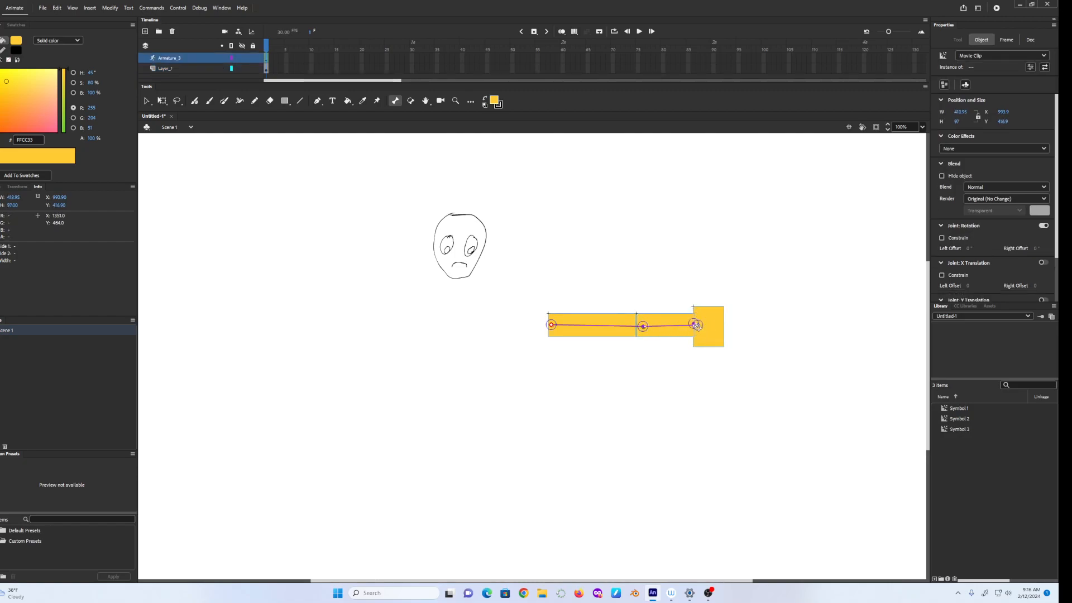
left_click(147, 101)
left_click_drag(698, 325, 629, 254)
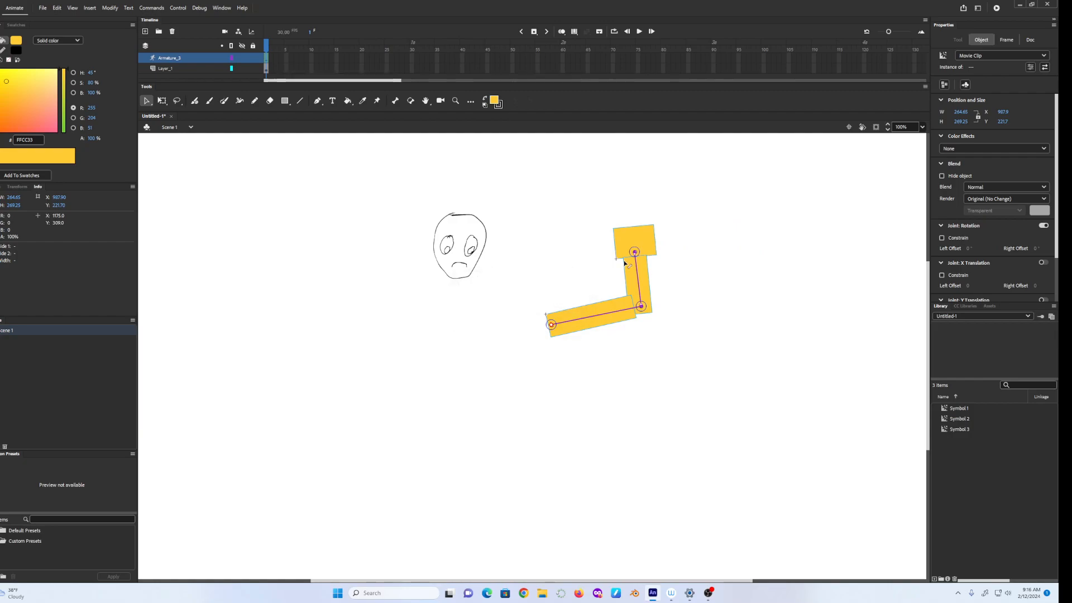
Delete the posed rectangle arm and remove its emptied armature layer.
key("Delete")
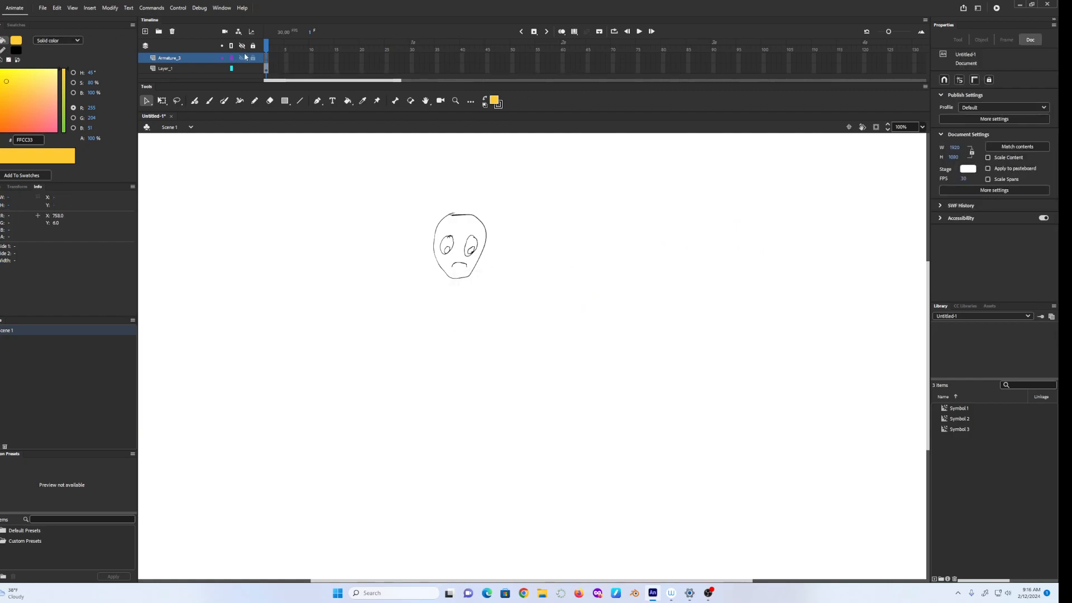
left_click(266, 58)
left_click(202, 58)
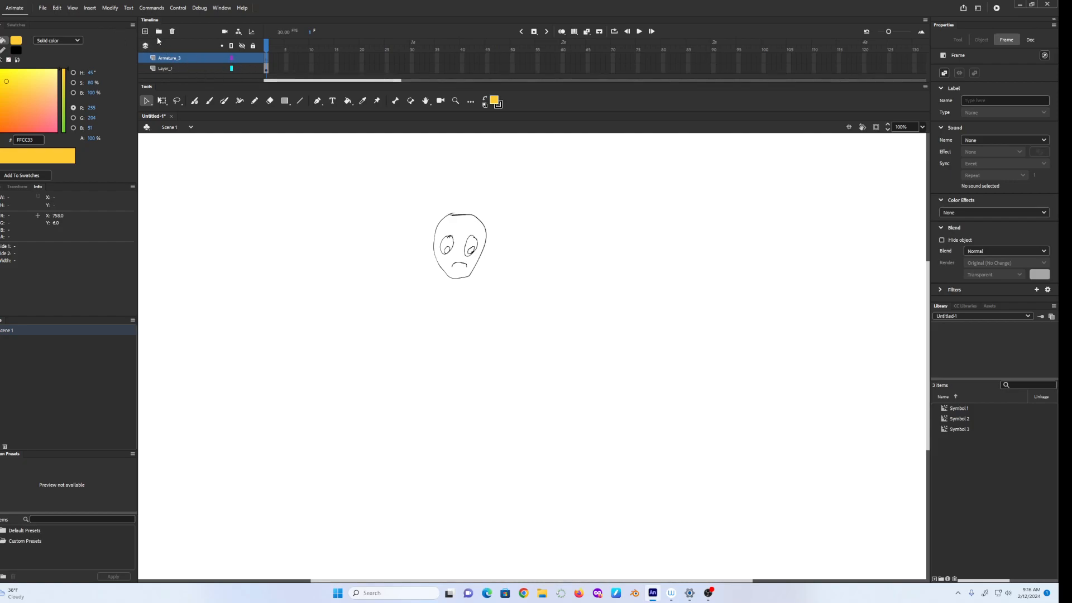
left_click(172, 32)
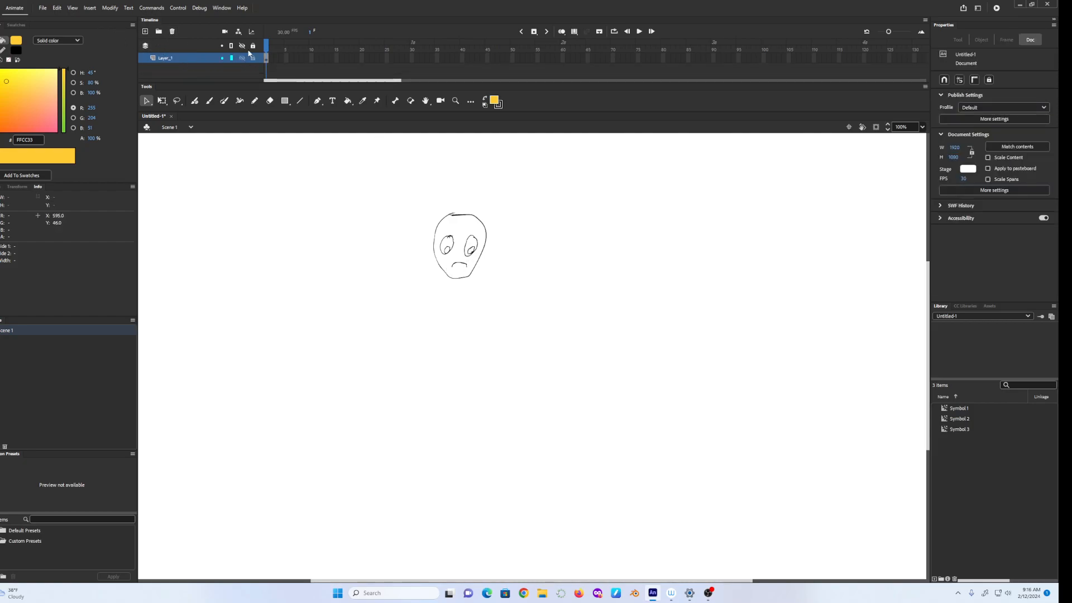
Draw separate neck and torso outlines below the head on Layer_1 with the Classic Brush in black.
left_click(268, 60)
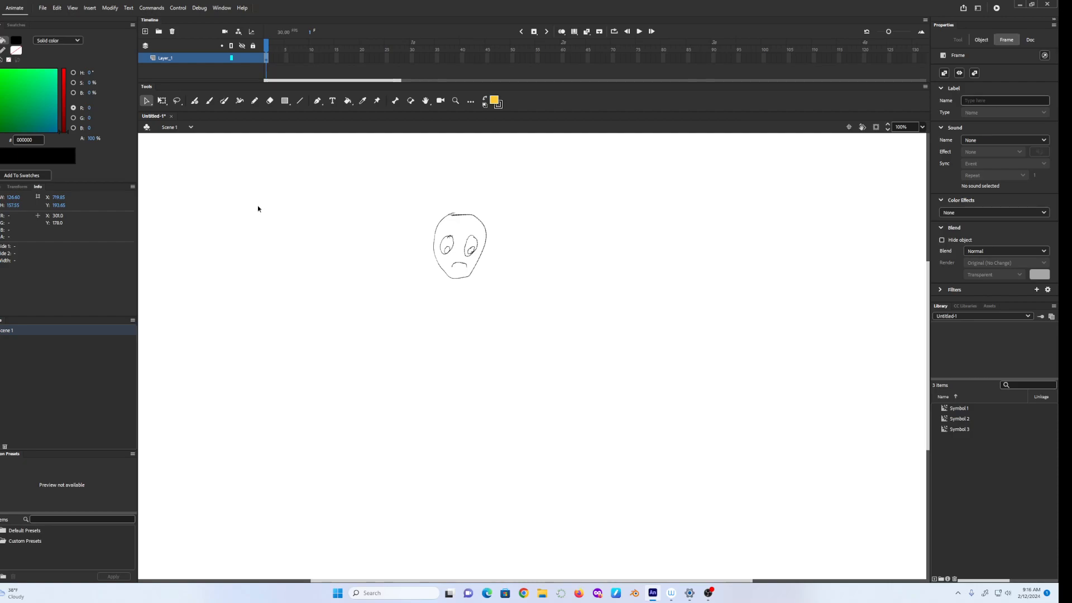
left_click(210, 101)
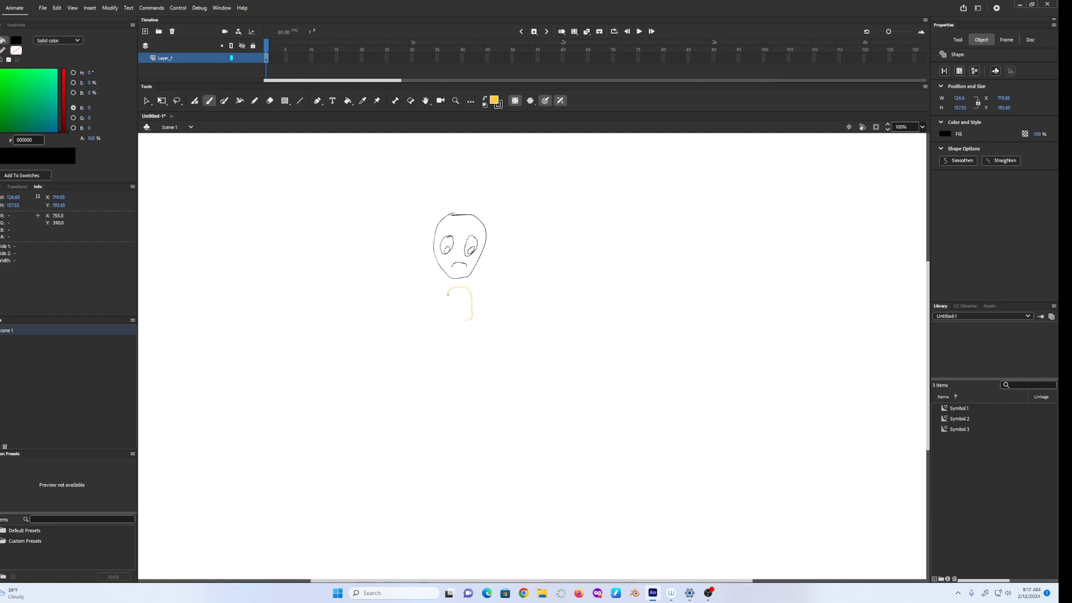
left_click(447, 292)
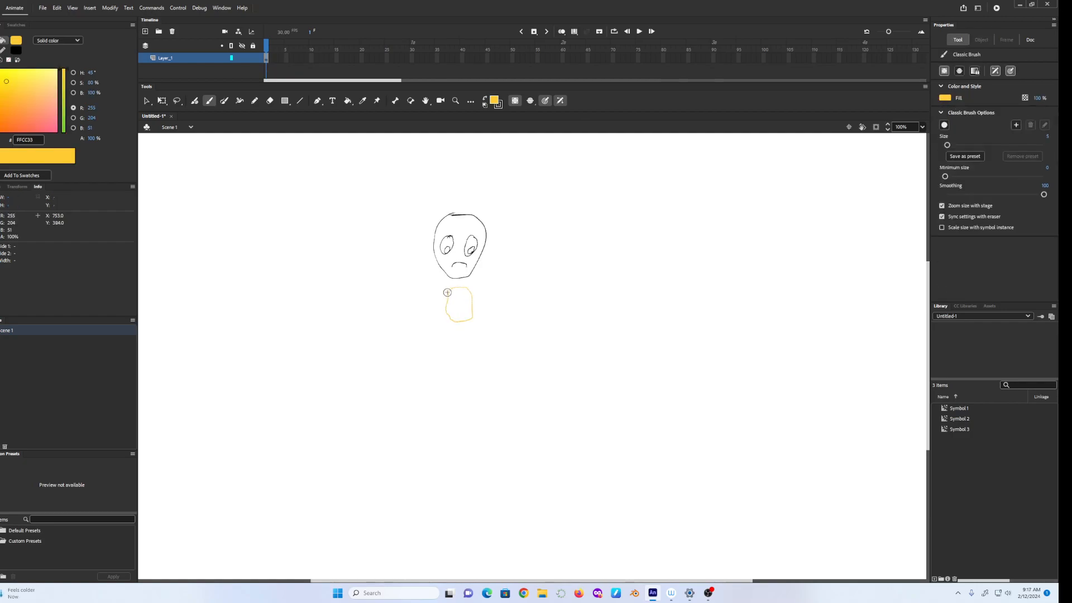
key("ctrl+z")
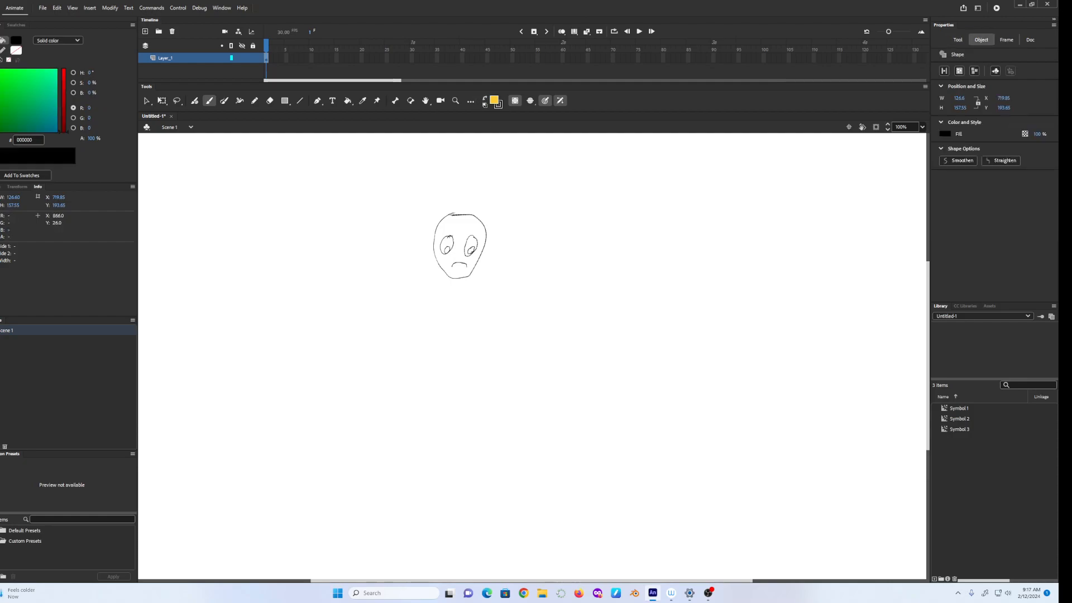
left_click(484, 100)
mouse_move(449, 296)
left_mouse_down()
mouse_move(465, 313)
mouse_move(450, 293)
left_mouse_up()
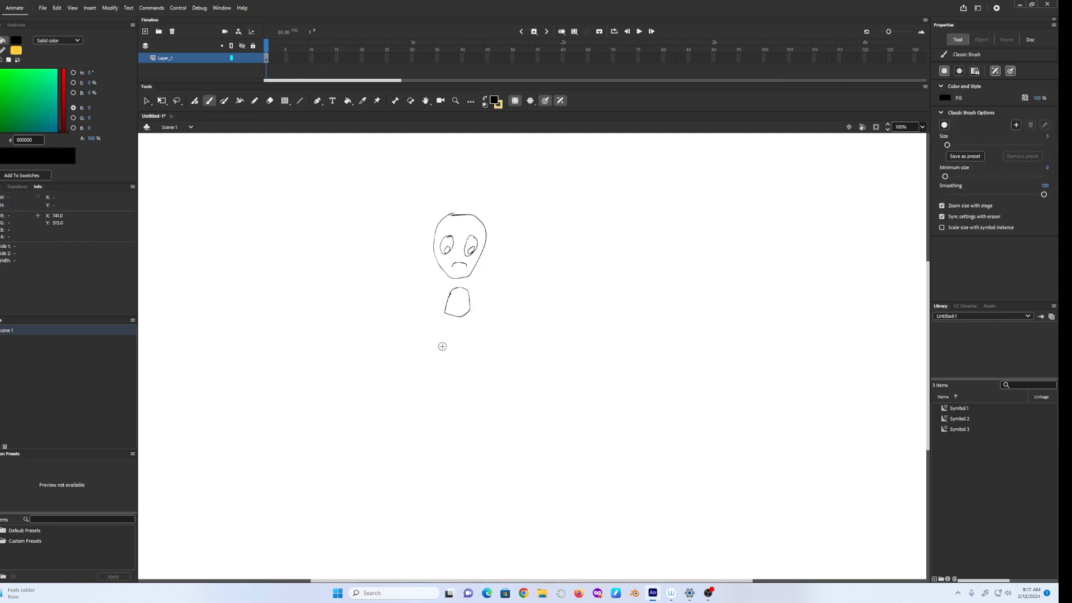
left_click_drag(450, 337, 474, 347)
mouse_move(495, 401)
left_mouse_down()
mouse_move(485, 423)
mouse_move(448, 430)
mouse_move(409, 362)
mouse_move(440, 341)
left_mouse_up()
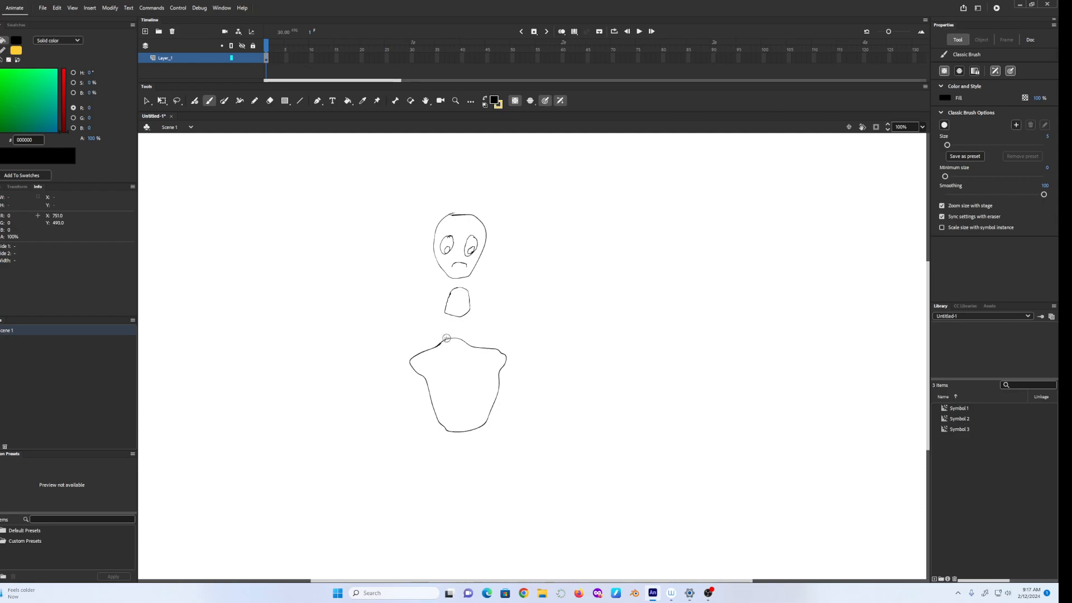
Draw separate upper arm and forearm outlines on both sides of the torso.
mouse_move(518, 348)
left_mouse_down()
mouse_move(593, 353)
mouse_move(593, 367)
mouse_move(567, 373)
left_mouse_up()
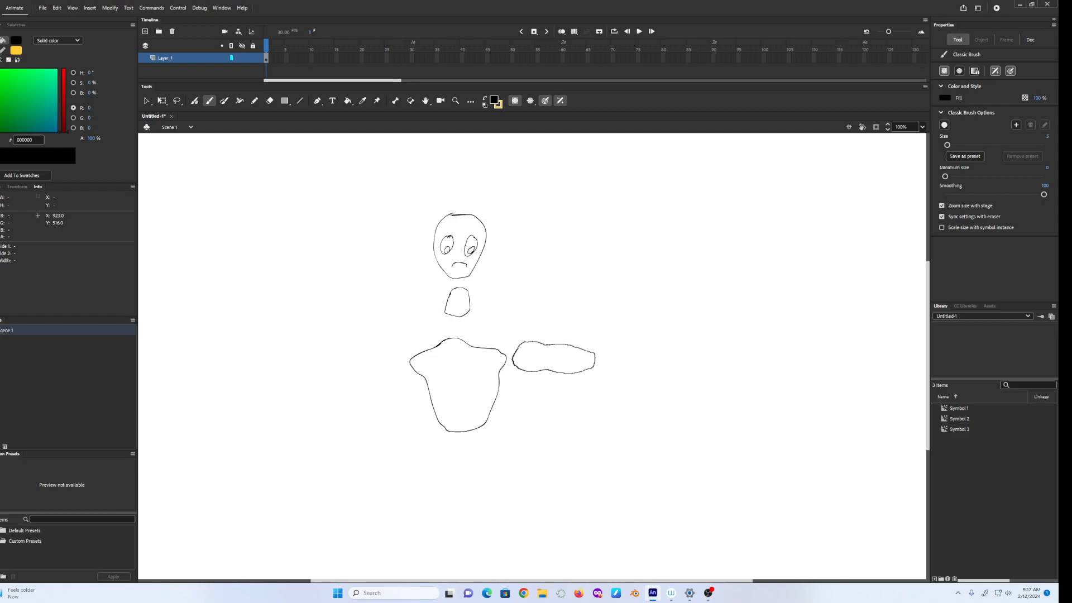
left_click_drag(399, 359, 393, 342)
left_click_drag(311, 369, 399, 366)
key("ctrl+z")
key("ctrl+z")
mouse_move(397, 347)
left_mouse_down()
mouse_move(334, 378)
mouse_move(324, 370)
mouse_move(337, 354)
left_mouse_up()
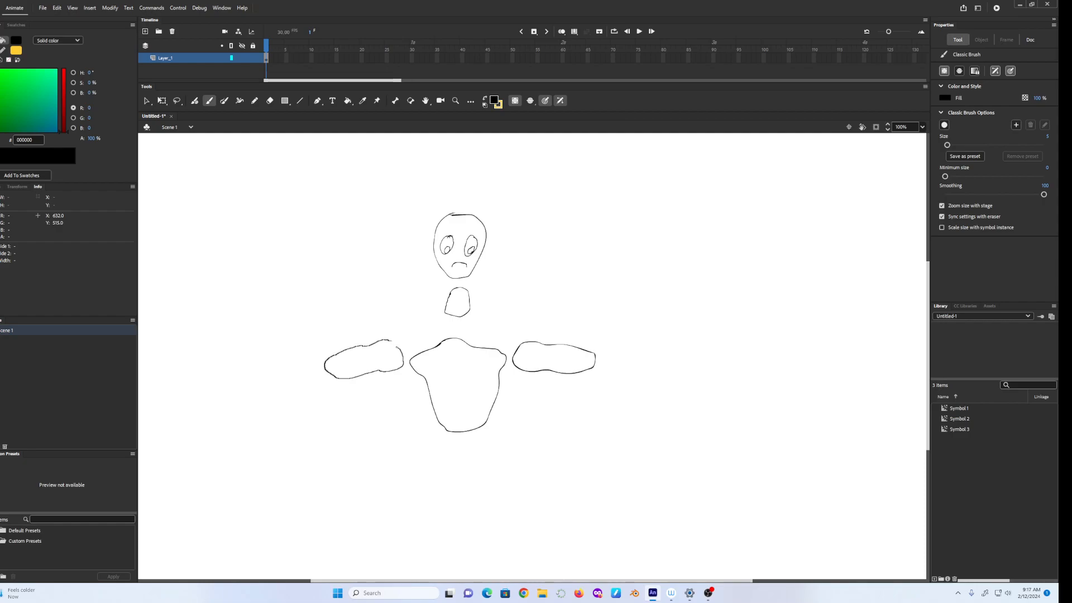
left_click_drag(394, 346, 404, 350)
mouse_move(635, 347)
left_mouse_down()
mouse_move(661, 349)
mouse_move(632, 374)
mouse_move(616, 349)
left_mouse_up()
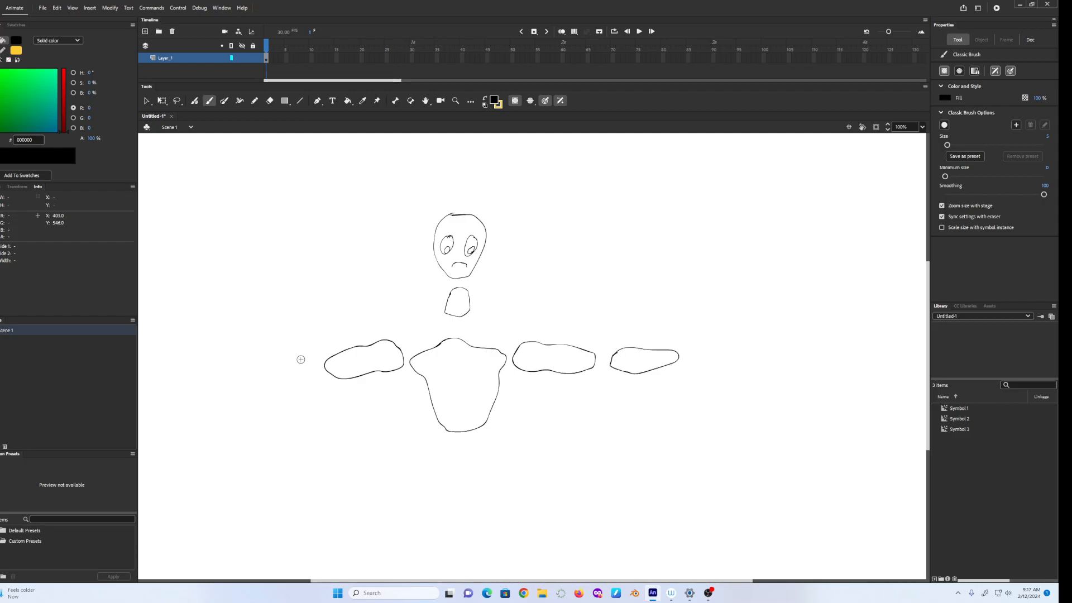
mouse_move(306, 374)
left_mouse_down()
mouse_move(261, 377)
mouse_move(233, 364)
mouse_move(263, 353)
mouse_move(311, 361)
left_mouse_up()
Draw a closed, rounded pelvis outline below the torso.
mouse_move(445, 460)
left_mouse_down()
mouse_move(465, 445)
mouse_move(499, 472)
mouse_move(471, 506)
mouse_move(456, 504)
mouse_move(445, 461)
left_mouse_up()
key("ctrl+z")
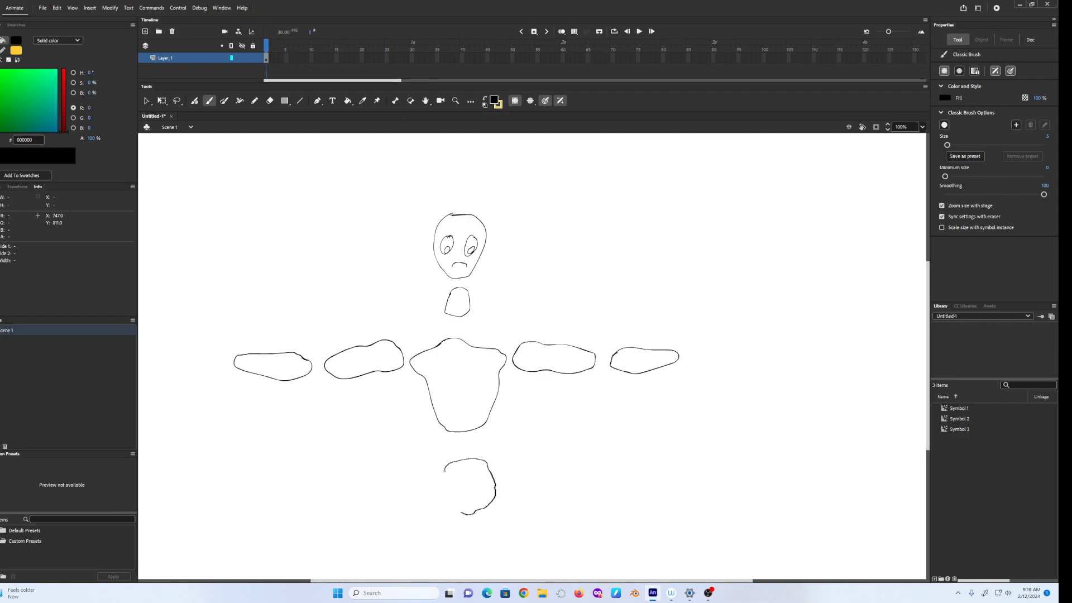
mouse_move(448, 513)
left_mouse_down()
mouse_move(439, 478)
mouse_move(451, 462)
left_mouse_up()
Set the Paint Bucket to close medium gaps, then fill the head and neck with yellow FFCC33.
left_click(348, 101)
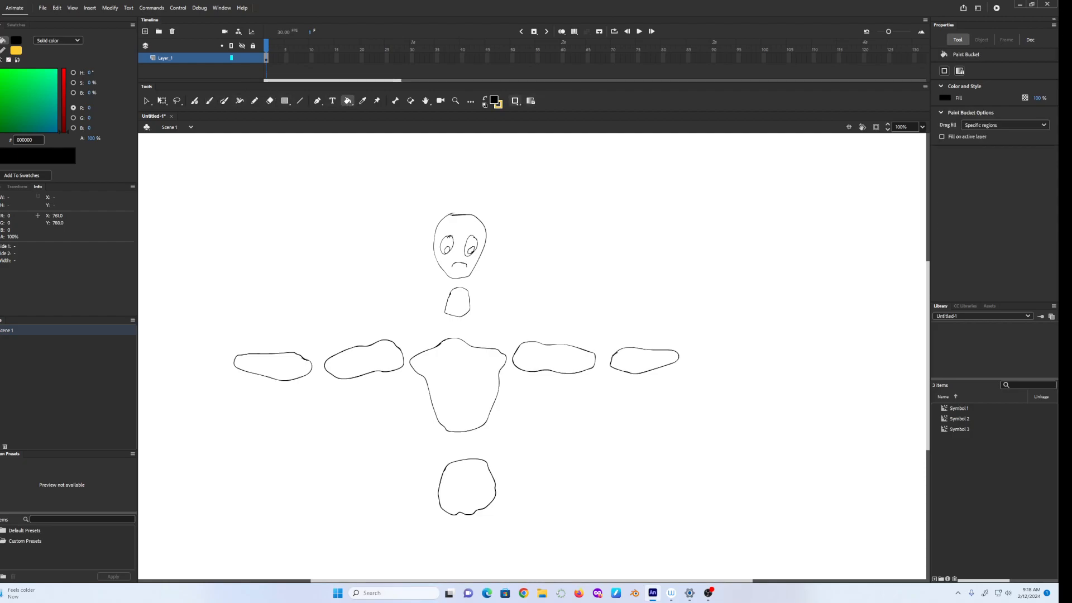
left_click(515, 100)
left_click(485, 100)
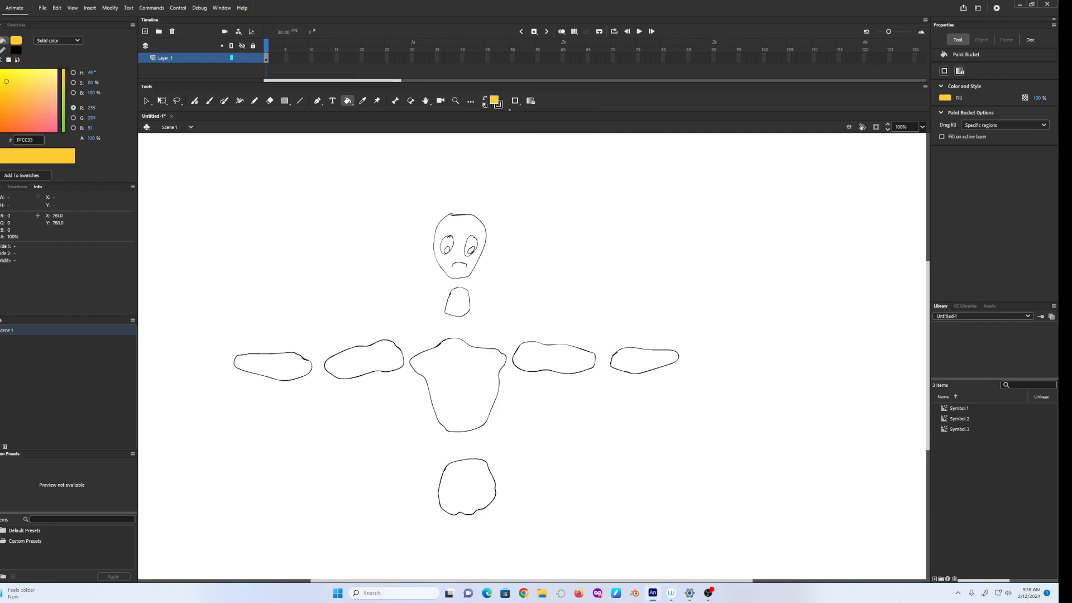
left_click(515, 101)
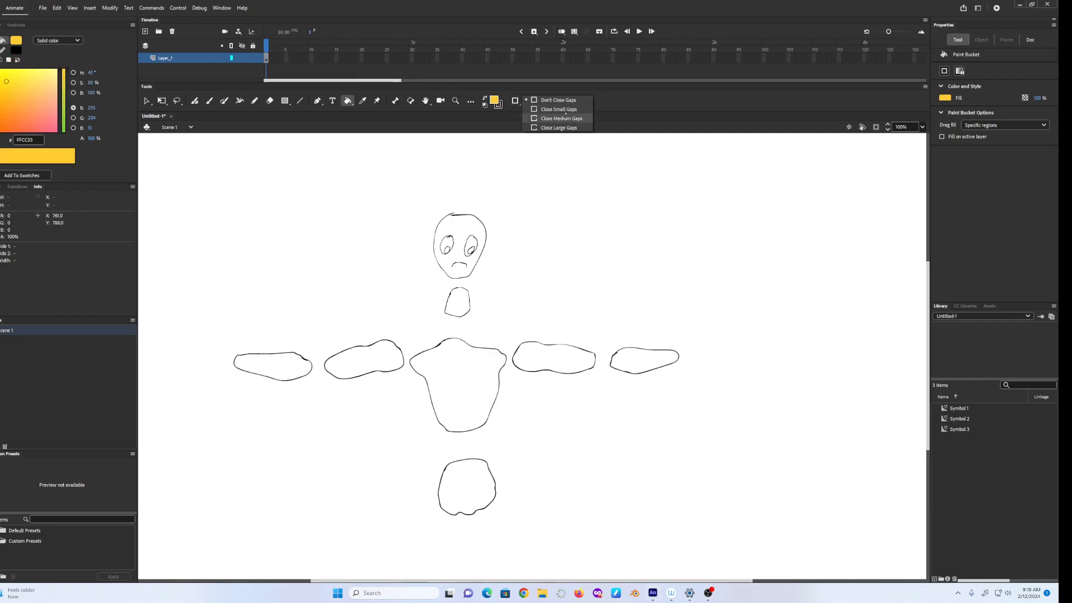
left_click(559, 118)
left_click(467, 232)
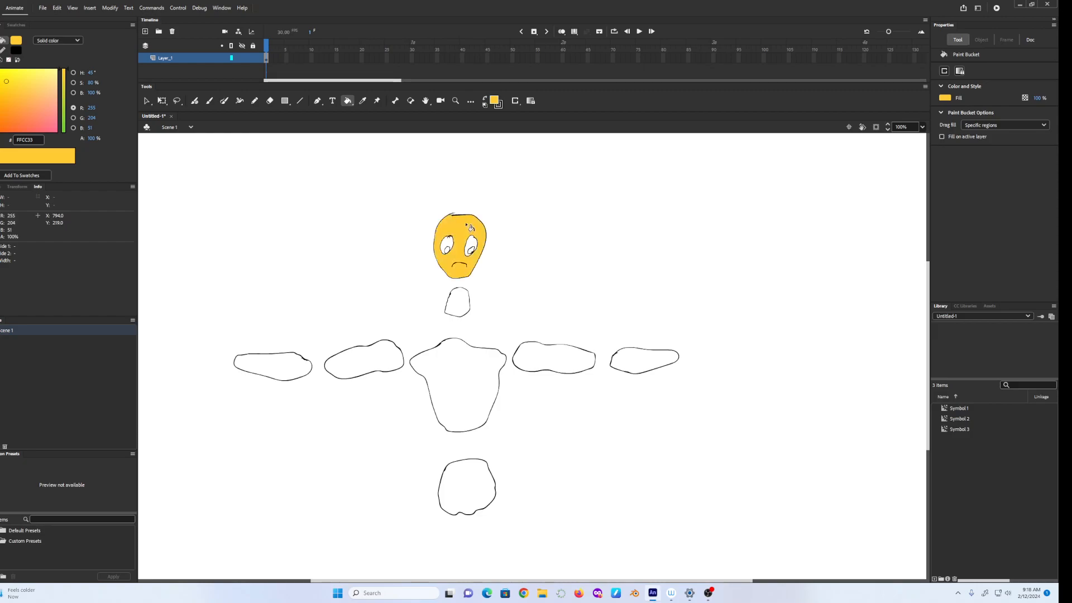
left_click(463, 307)
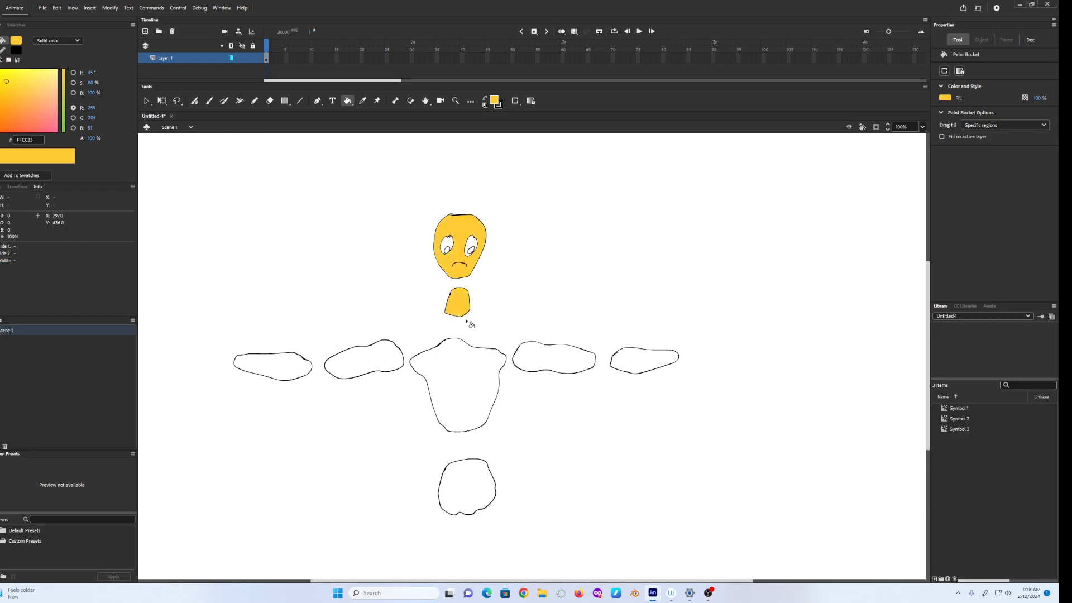
Fill both upper arms and both forearms with the same yellow.
left_click(359, 368)
left_click(285, 372)
left_click(558, 362)
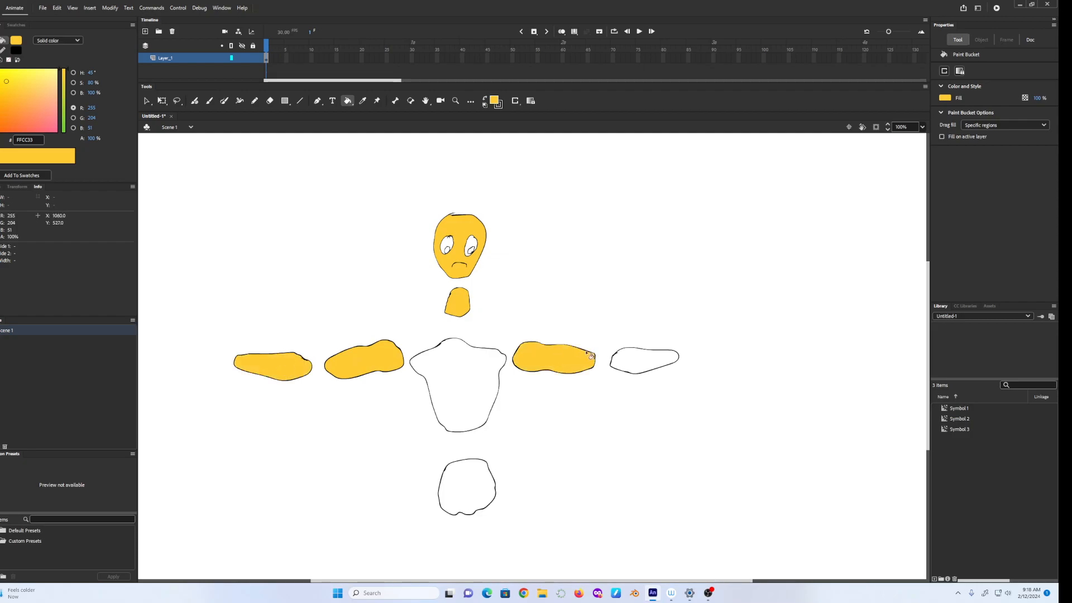
left_click(643, 360)
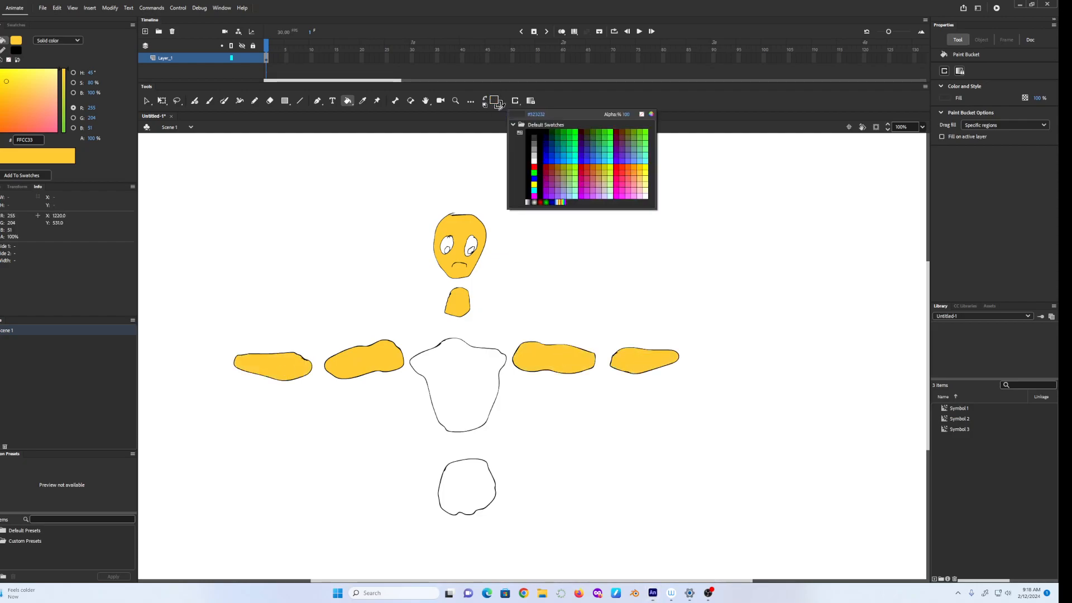
Fill the pelvis outline with red FF0000.
left_click(512, 171)
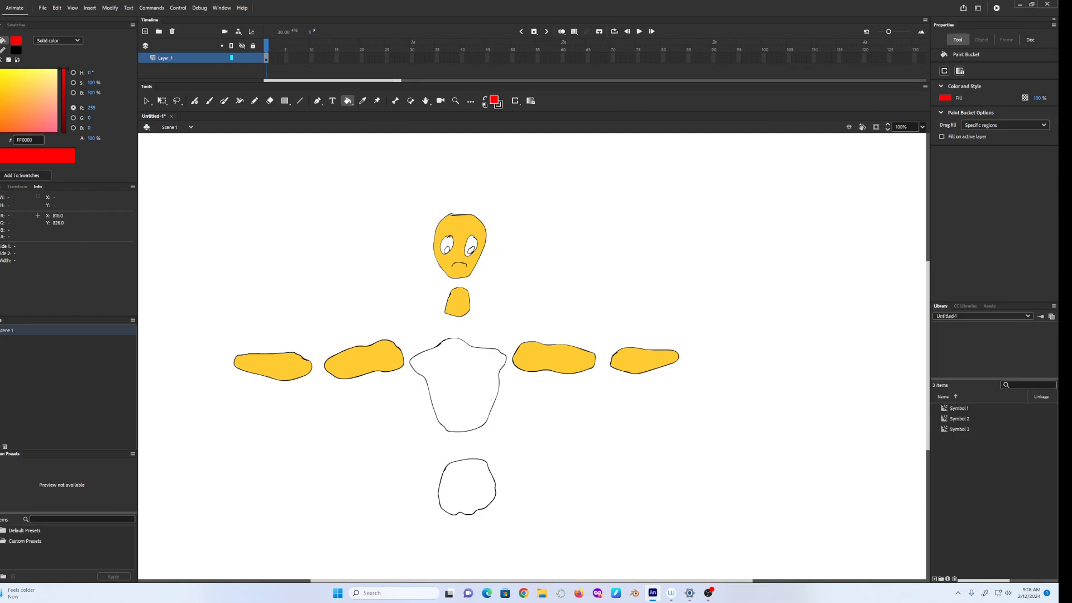
left_click(466, 486)
Select the torso outline and set both its fill and stroke to red FF0000.
key("v")
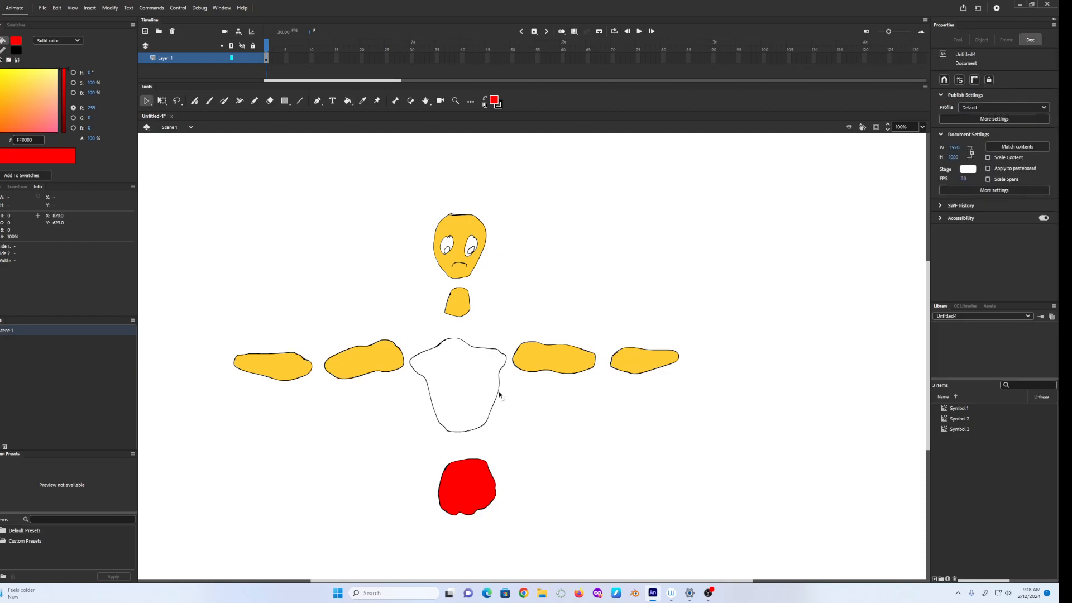
left_click(499, 397)
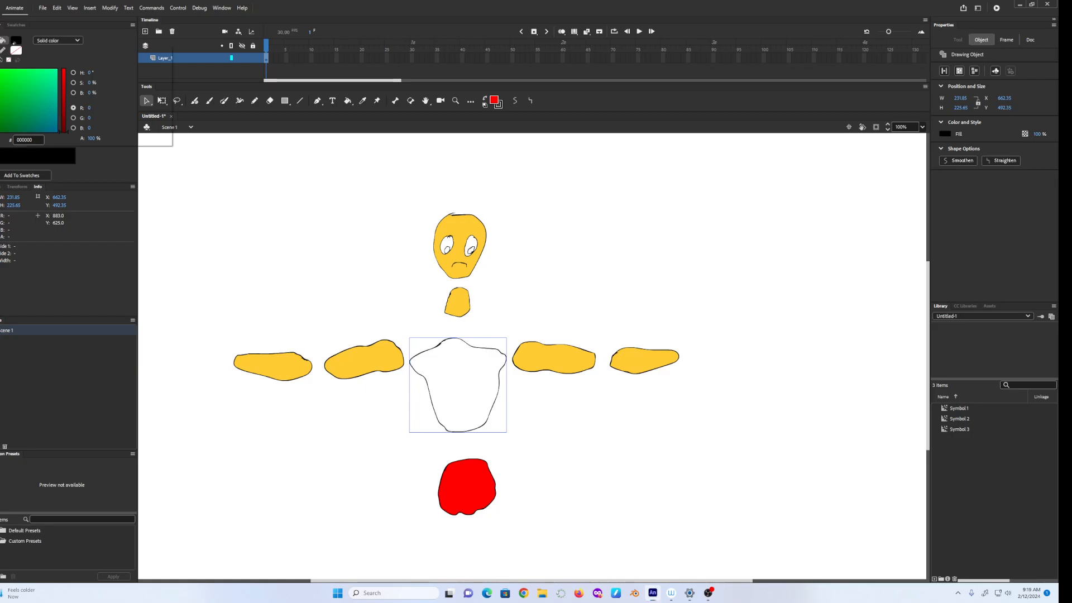
left_click(16, 50)
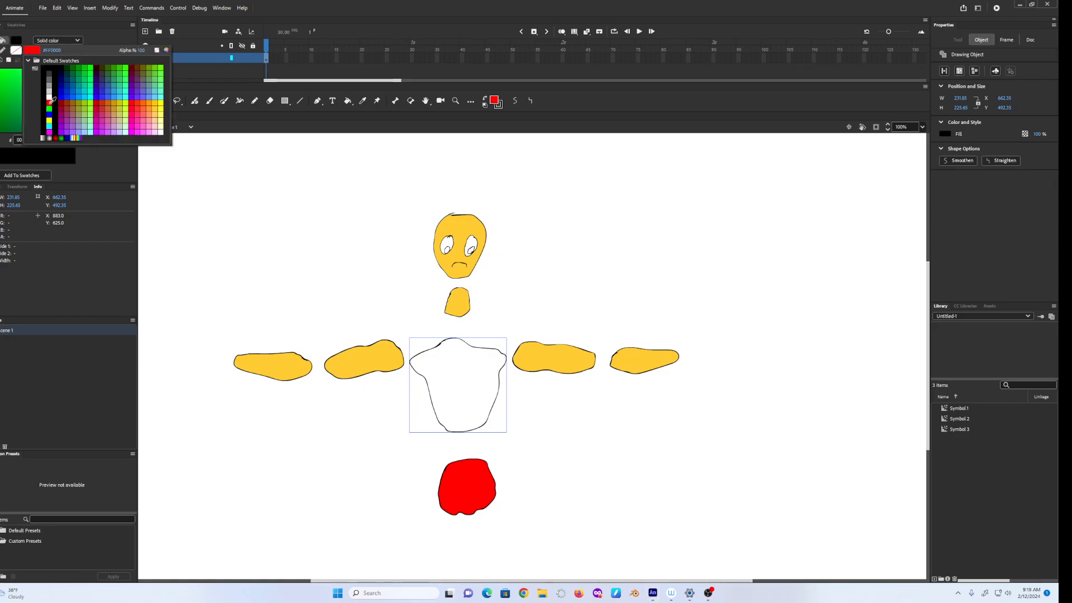
left_click(49, 102)
left_click(15, 50)
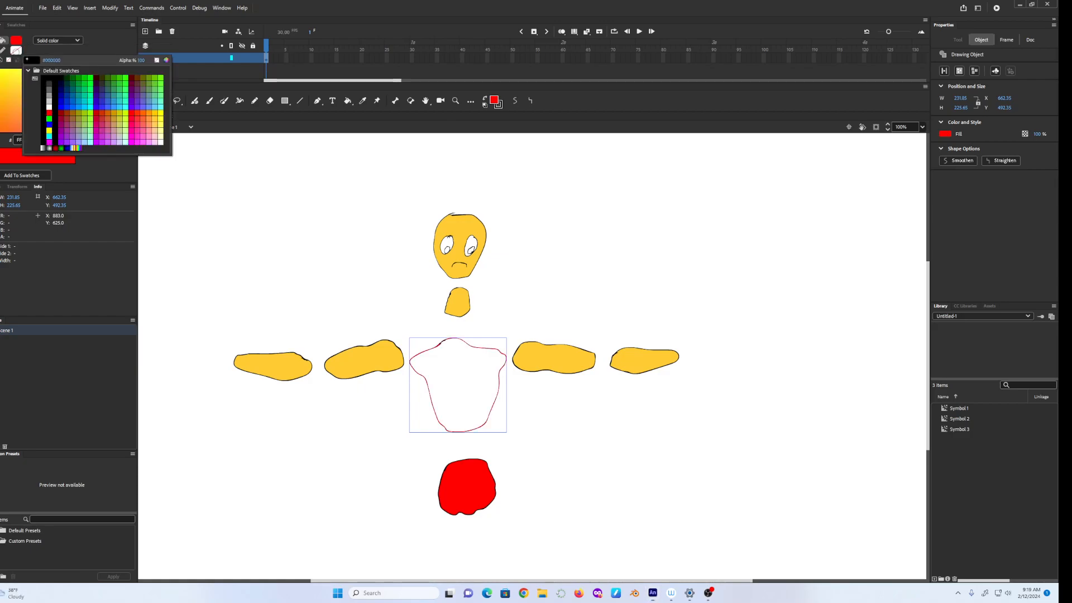
left_click(50, 111)
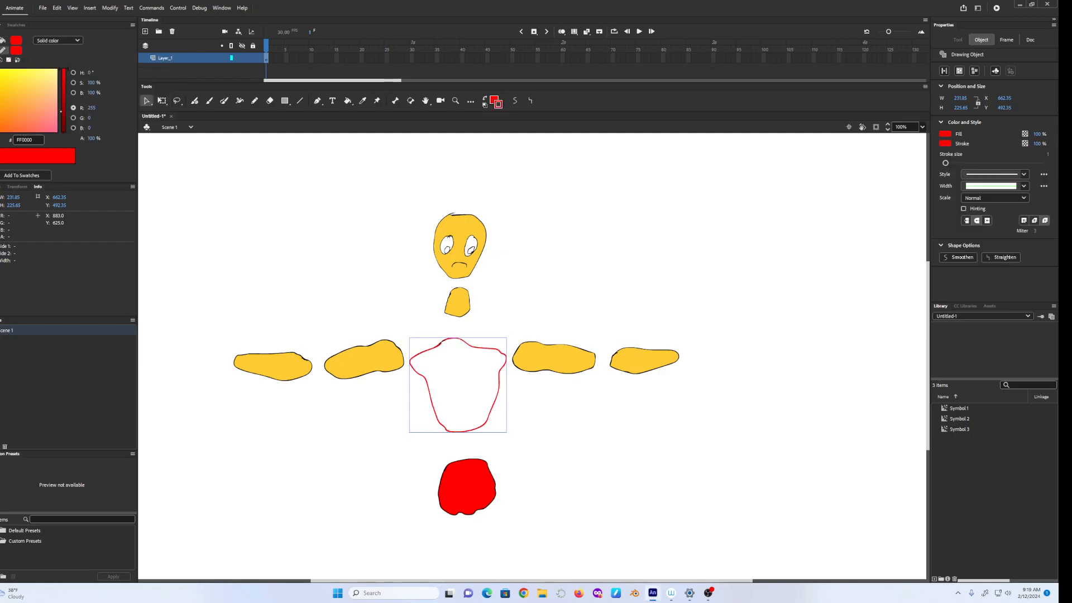
Enter the torso's drawing object, fill its interior with red using the Paint Bucket, and return to Scene 1.
left_click(347, 101)
key("v")
left_click(443, 342)
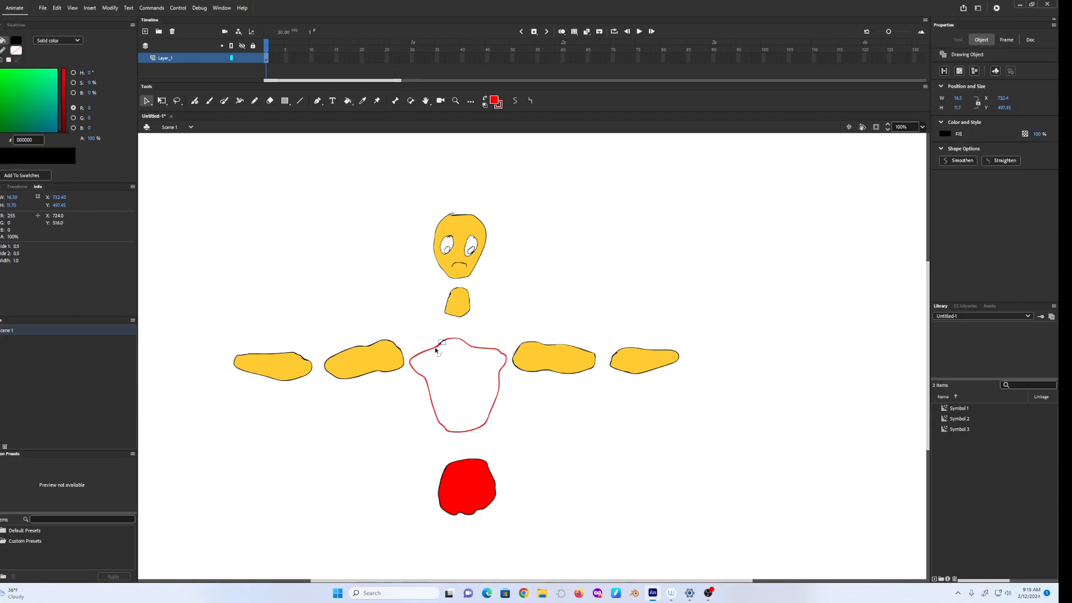
left_click(439, 351)
double_click(441, 350)
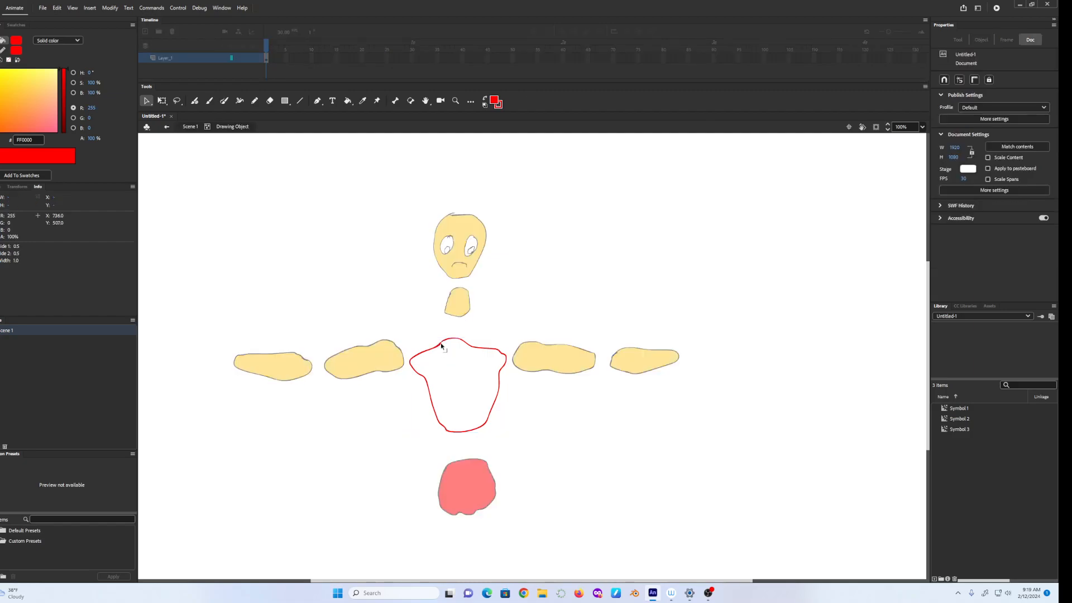
key("k")
left_click(458, 385)
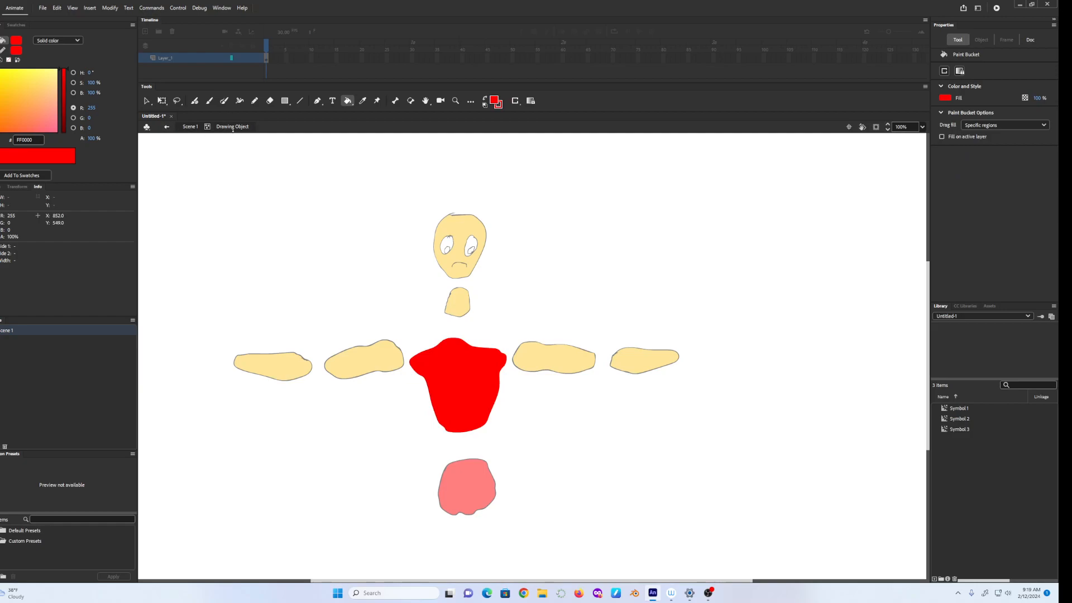
left_click(167, 127)
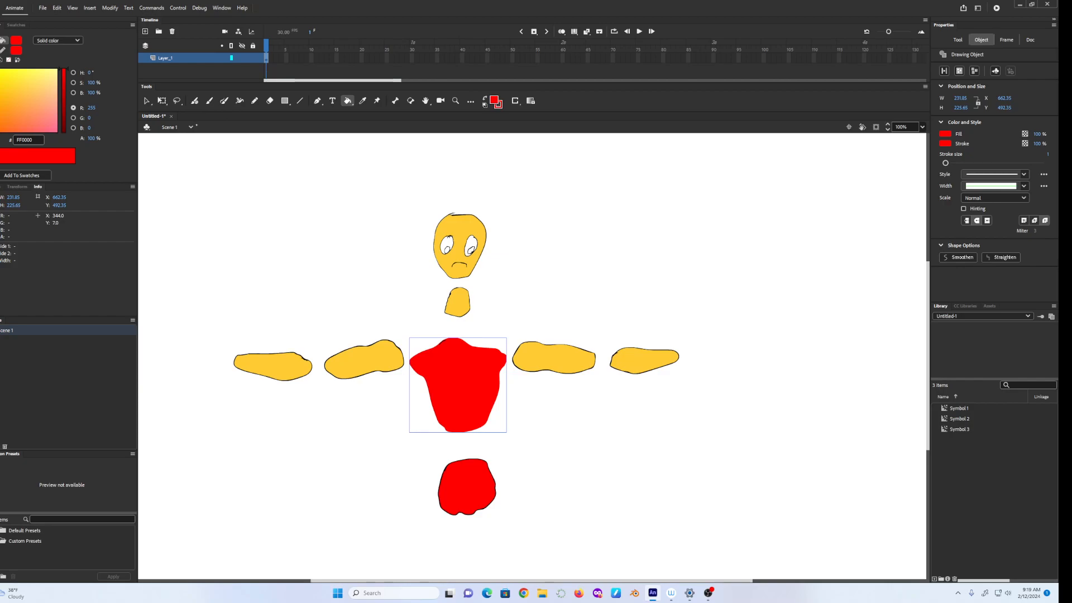
Reset the drawing colours to white fill and black stroke, undo their effect on the torso, and deselect it.
left_click(210, 100)
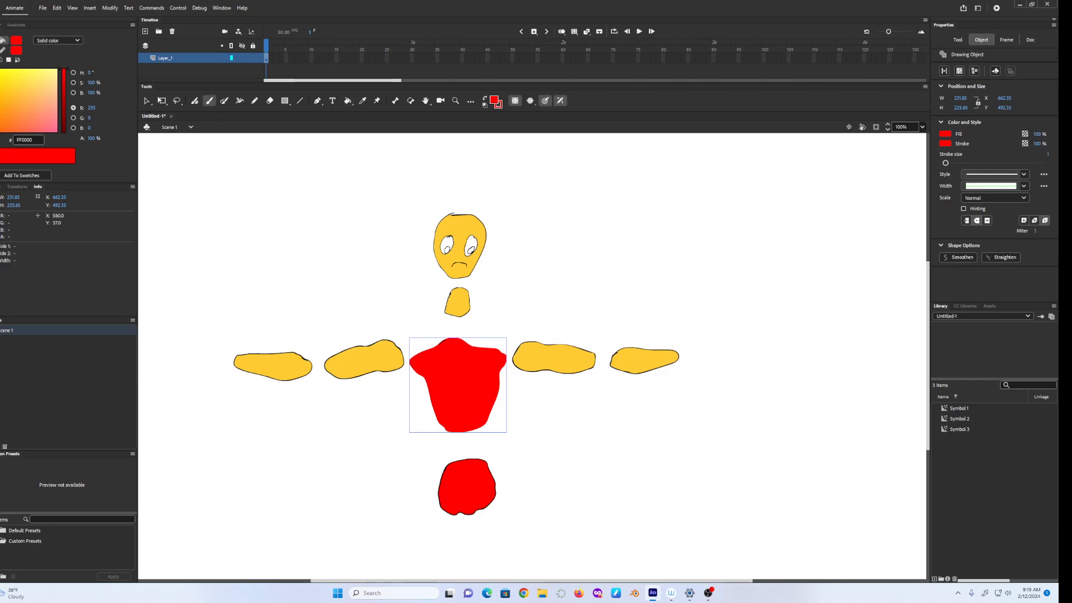
left_click(485, 105)
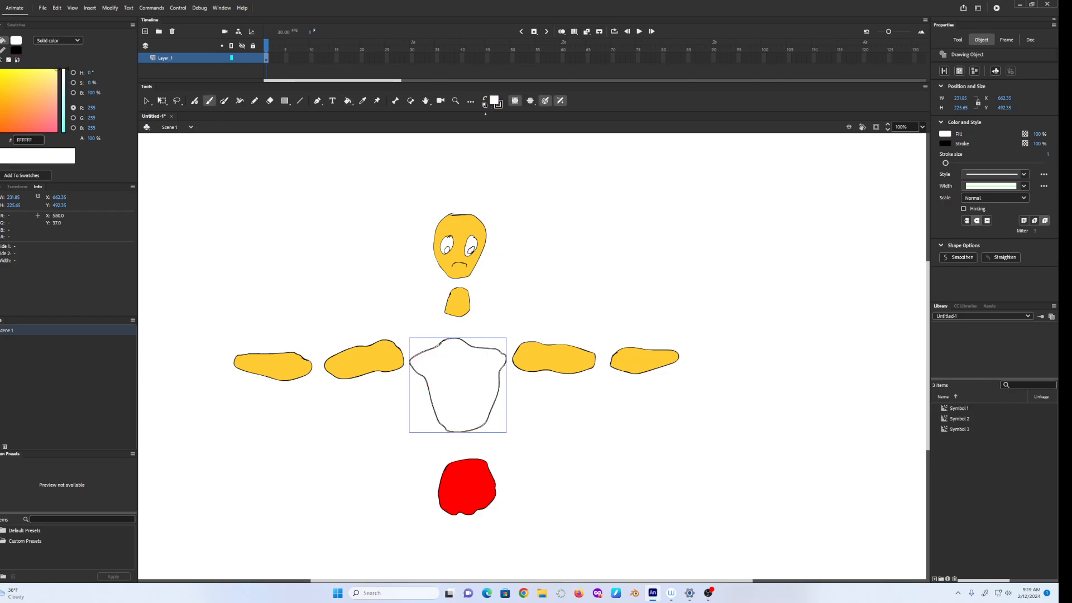
key("ctrl+z")
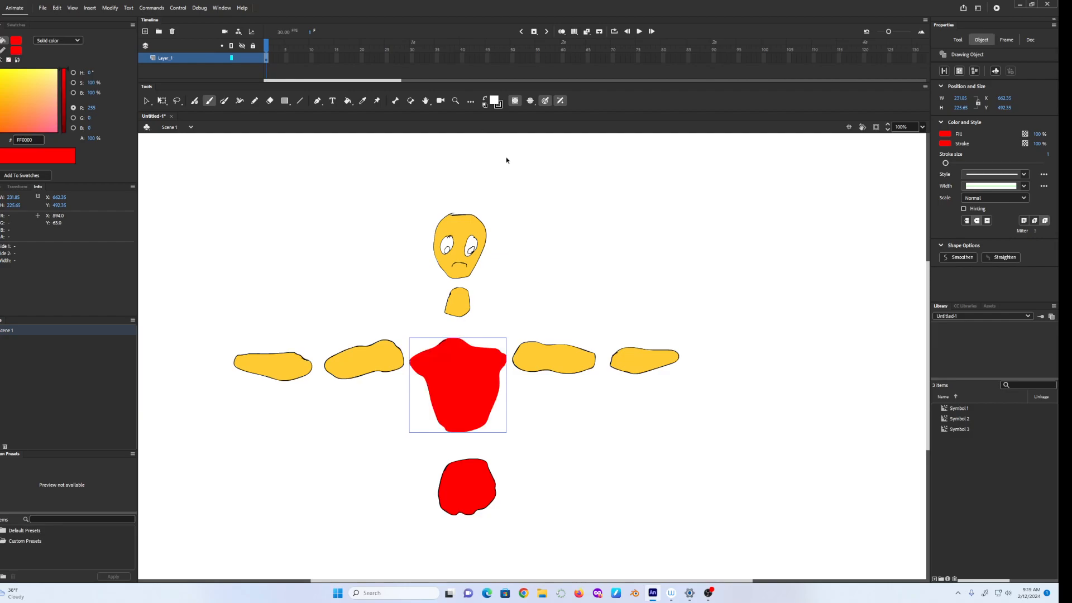
left_click(507, 159)
Sample the upper arm's yellow as the current fill colour with the Eyedropper.
left_click(495, 101)
left_click(494, 100)
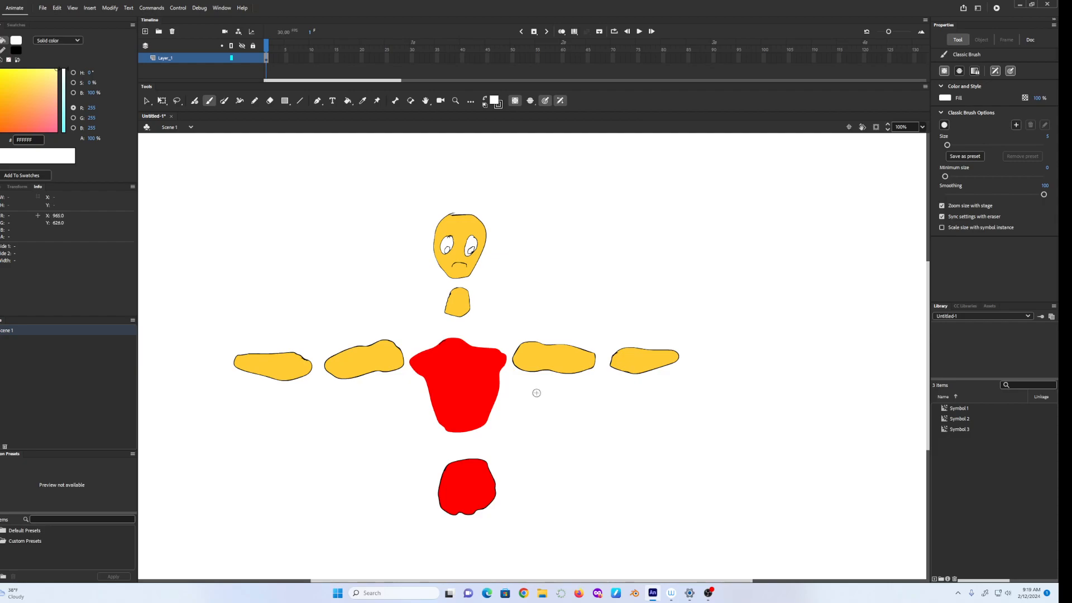
key("i")
left_click(544, 358)
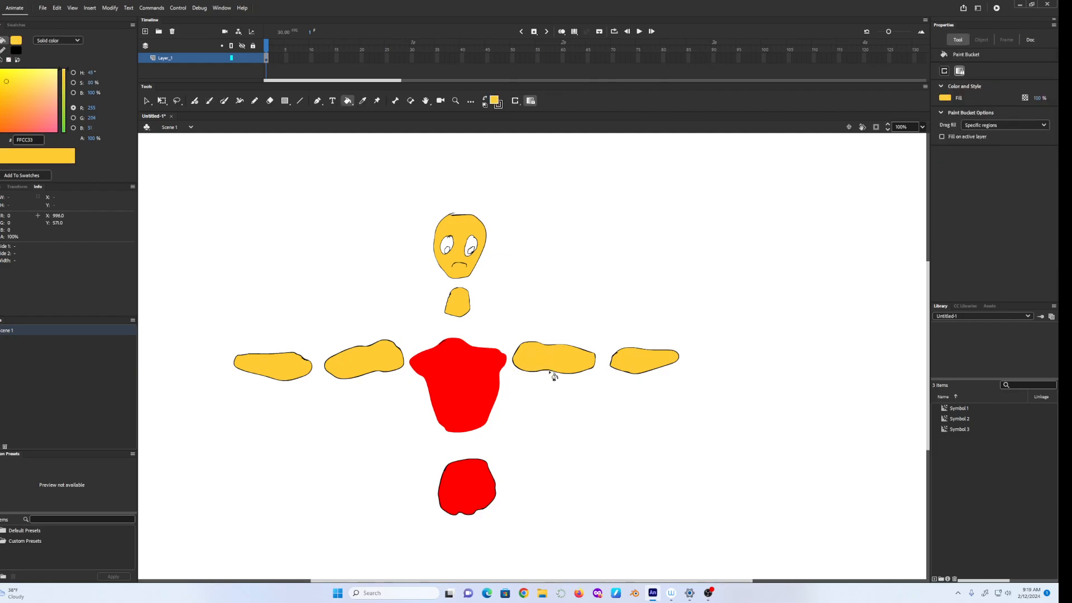
left_click(495, 100)
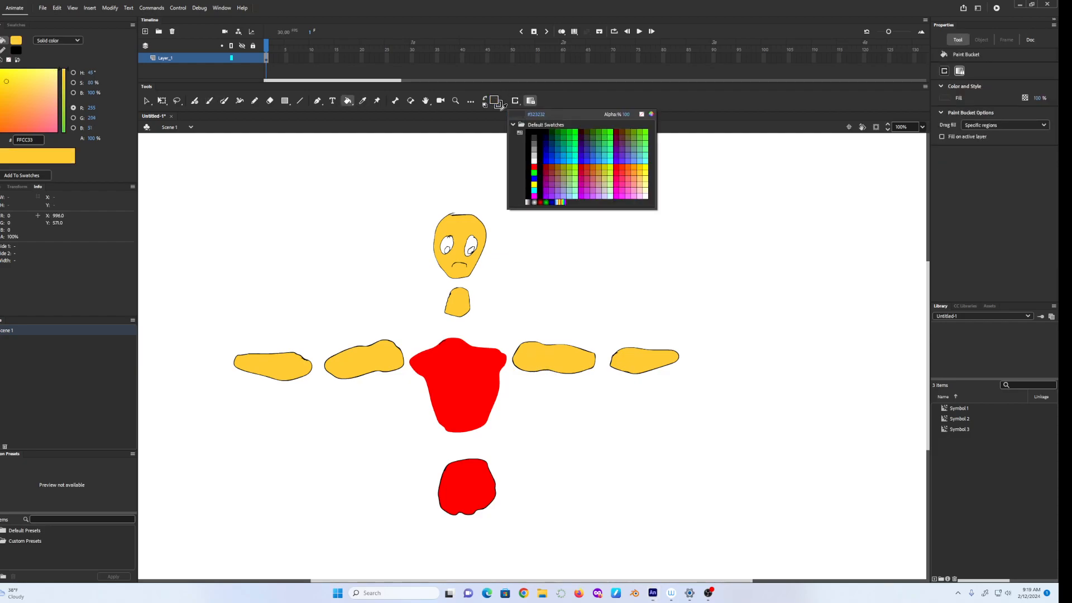
key("ctrl+z")
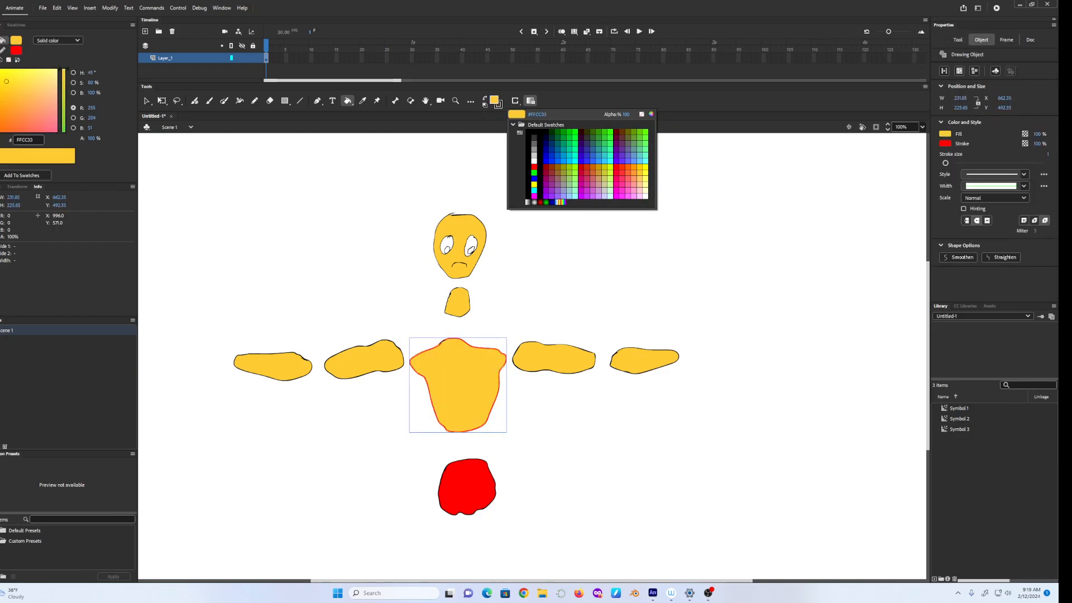
left_click(547, 357)
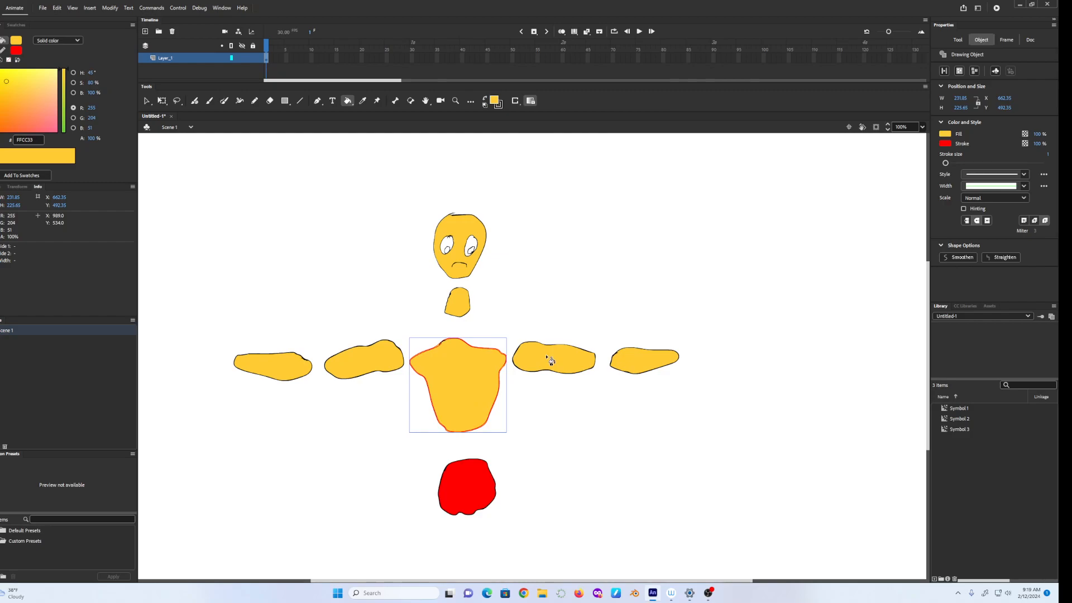
key("ctrl+z")
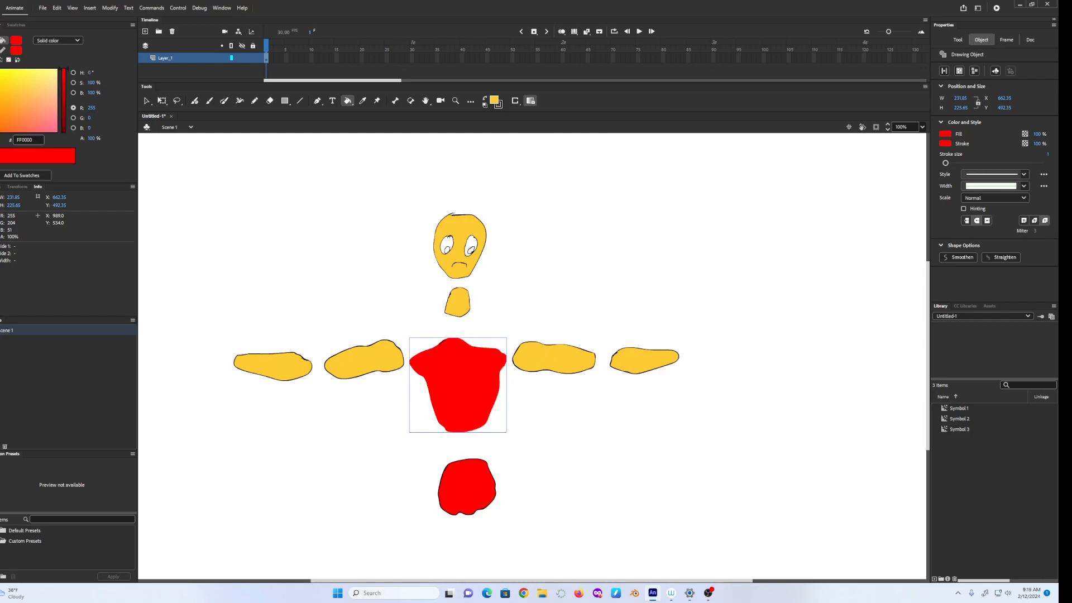
left_click(589, 270)
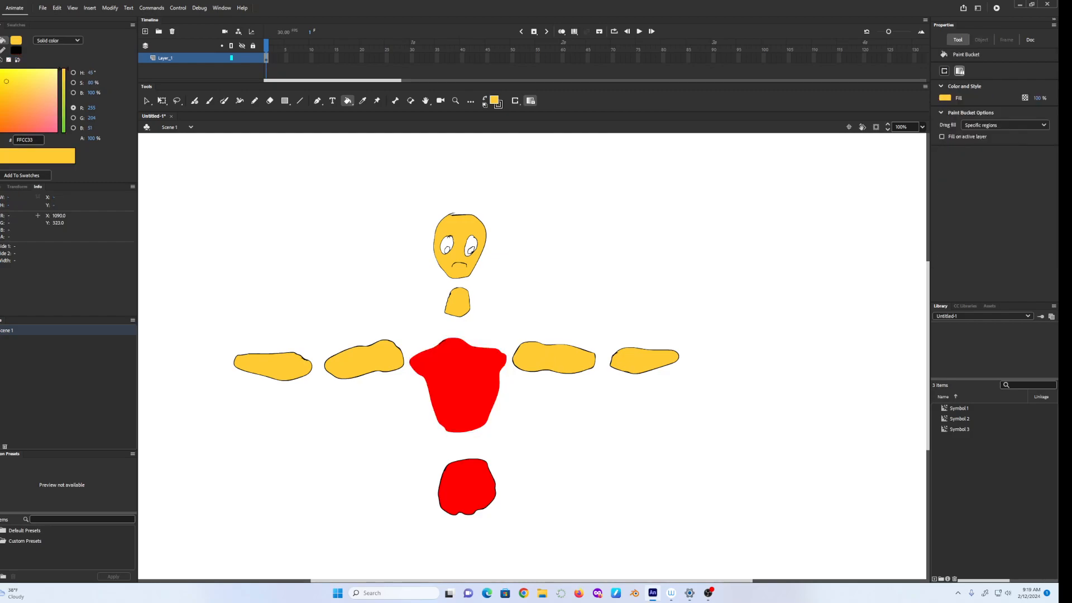
Draw a closed hand outline with thumb and fingers beyond the right-hand forearm with the Classic Brush in black.
key("i")
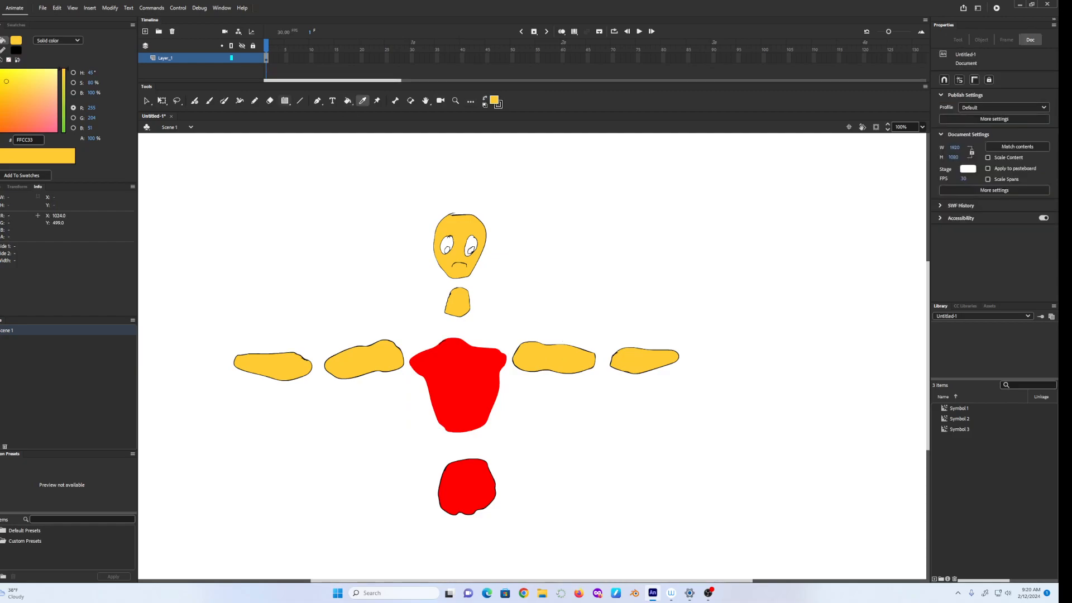
left_click(209, 101)
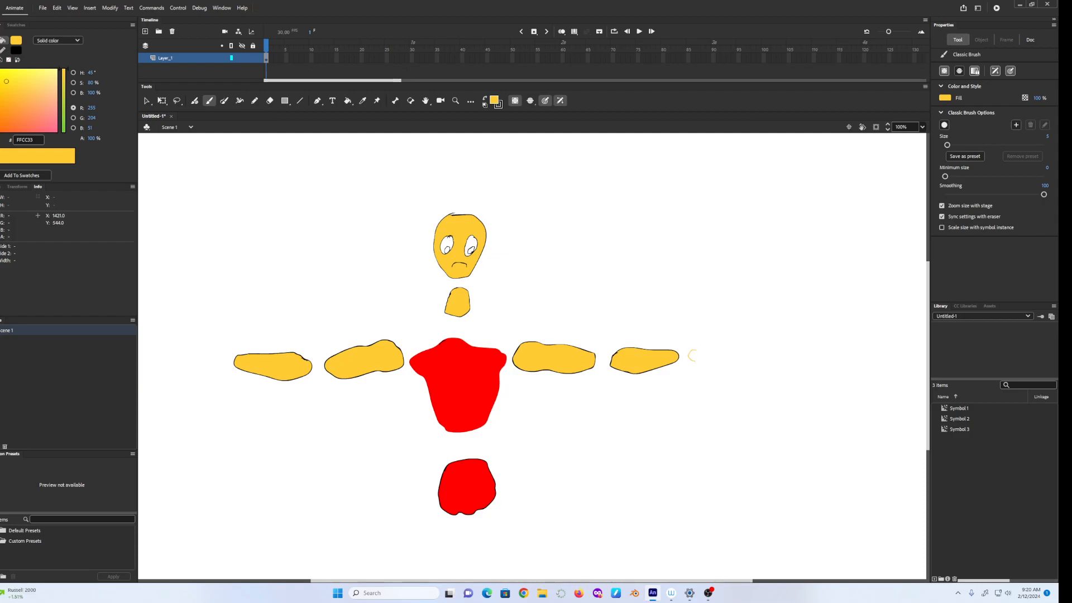
left_click(484, 100)
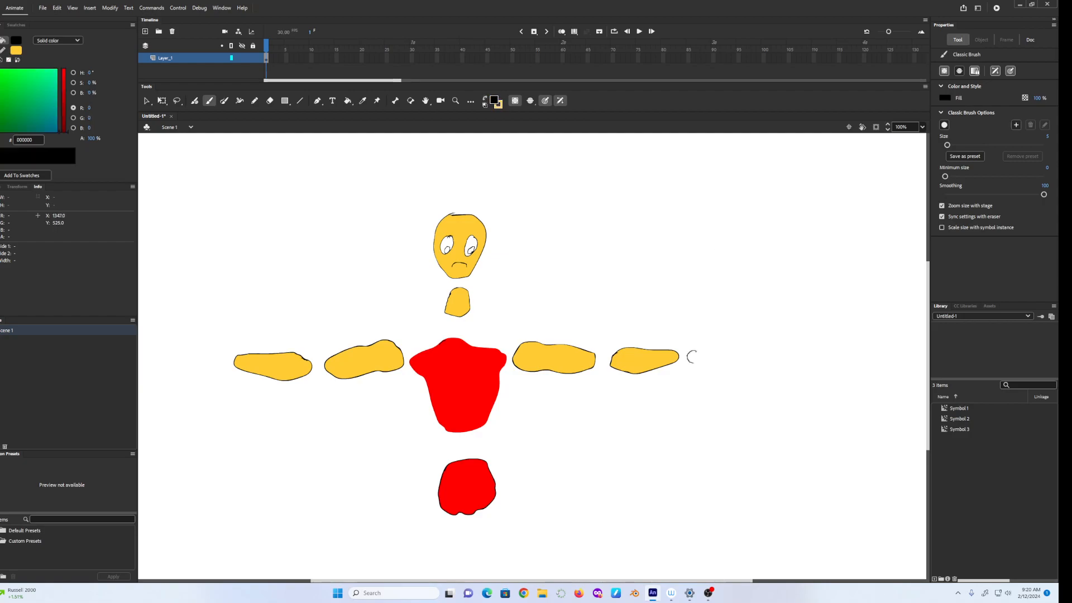
mouse_move(727, 375)
left_mouse_down()
mouse_move(735, 364)
mouse_move(721, 361)
mouse_move(746, 356)
mouse_move(725, 351)
mouse_move(746, 345)
left_mouse_up()
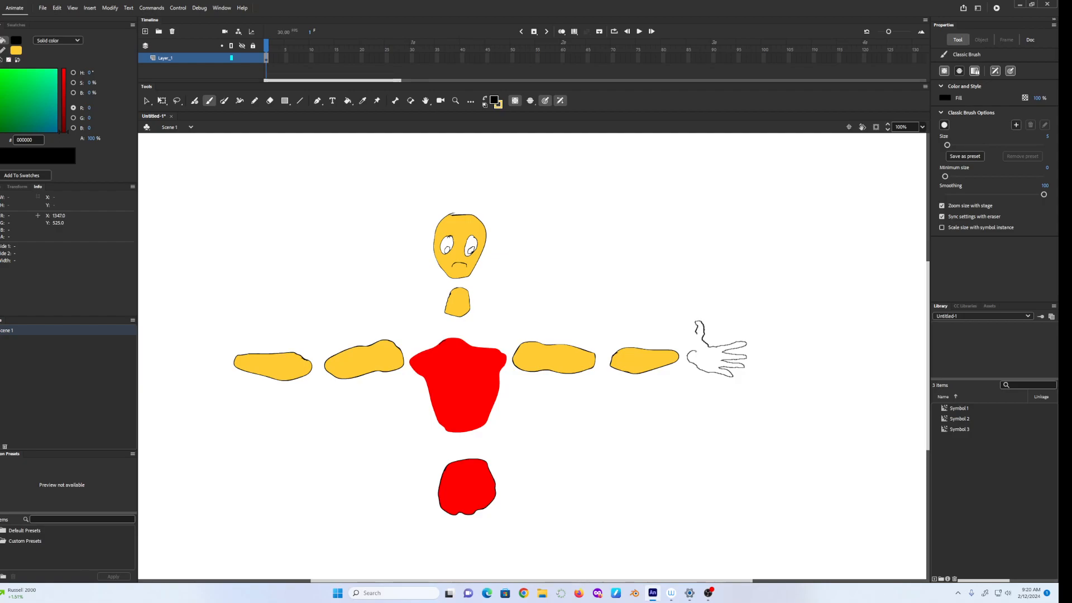
left_click_drag(691, 354, 696, 350)
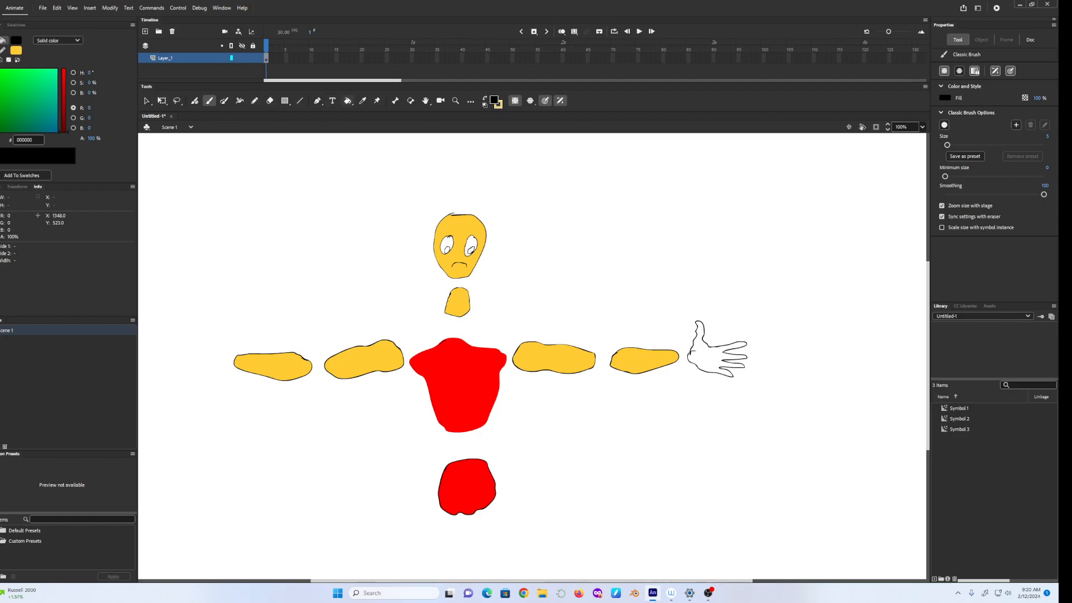
Fill the hand with yellow FFCC33 using the Paint Bucket.
left_click(348, 100)
left_click(485, 98)
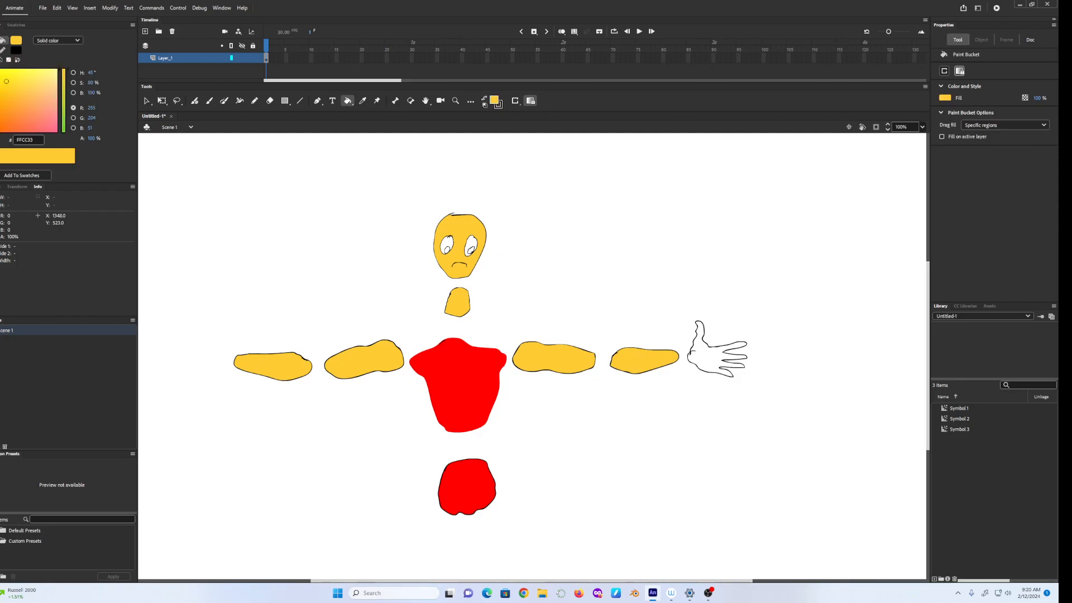
left_click(705, 356)
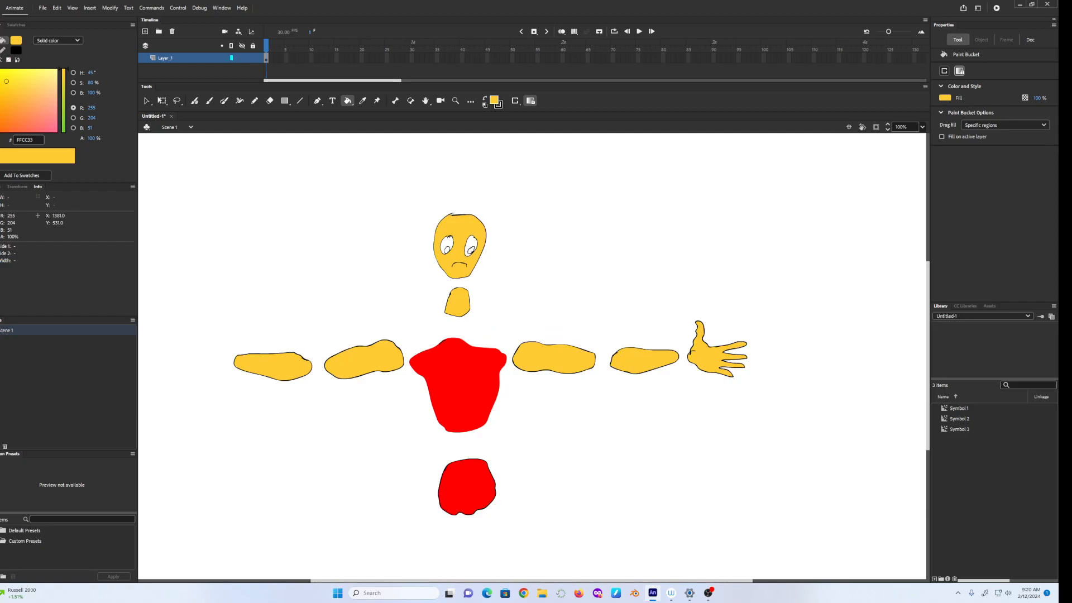
Paint over the black outlines at the elbow ends and the hand's wrist end with the Classic Brush in yellow.
left_click(210, 100)
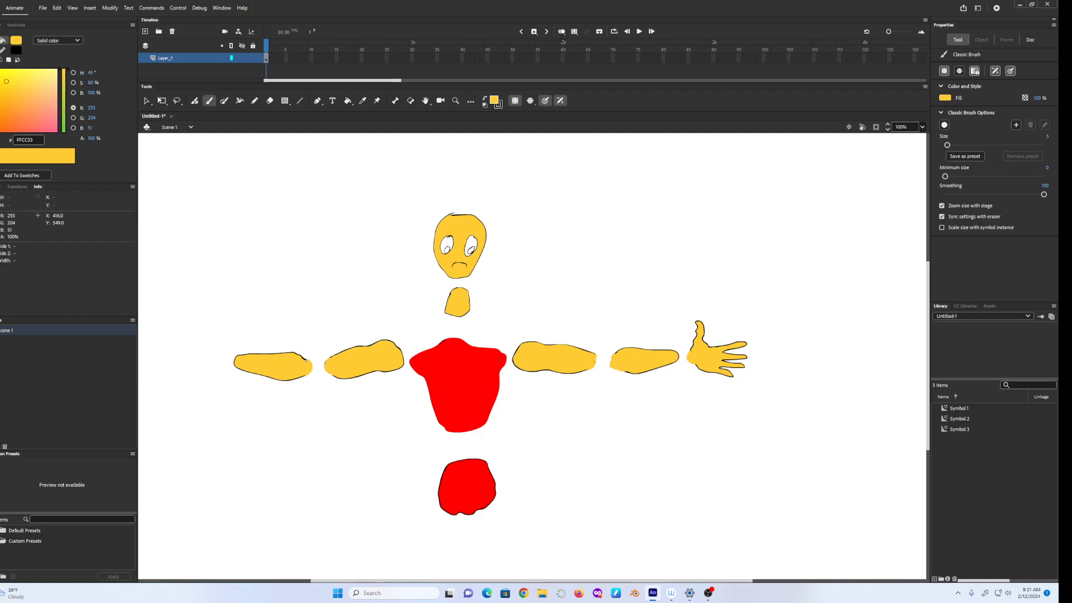
Group the fill and outline of the hand beyond the right-hand forearm into one object.
key("v")
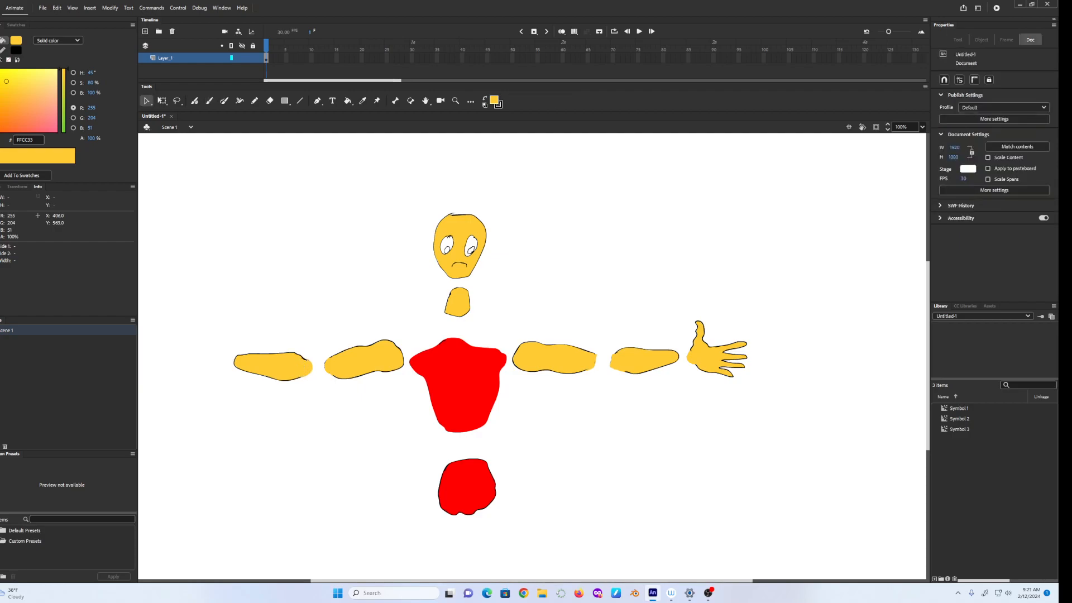
left_click(704, 355)
left_click_drag(687, 307, 760, 402)
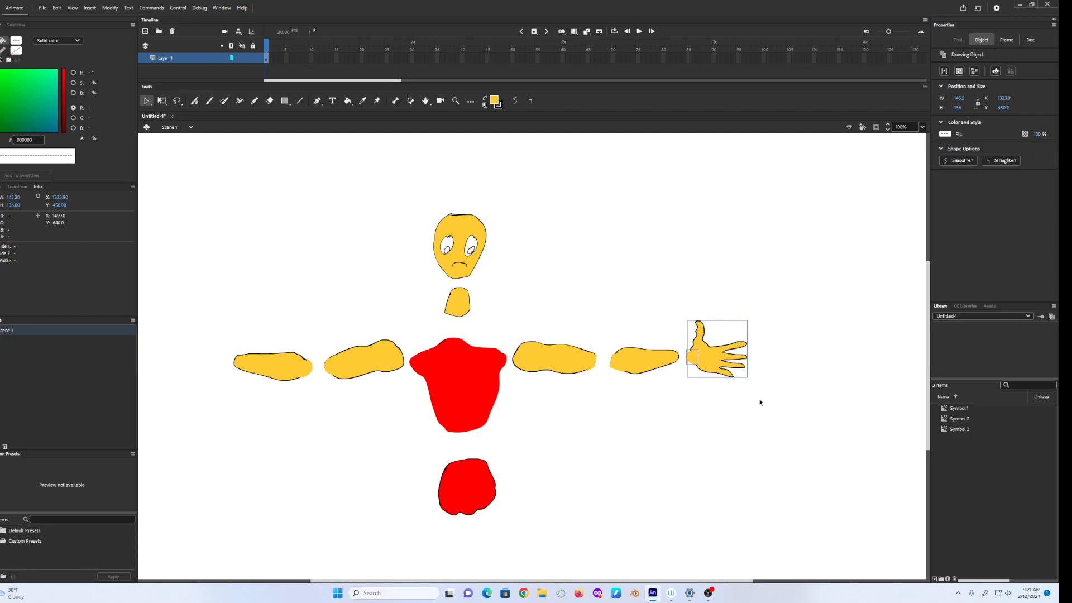
key("ctrl+g")
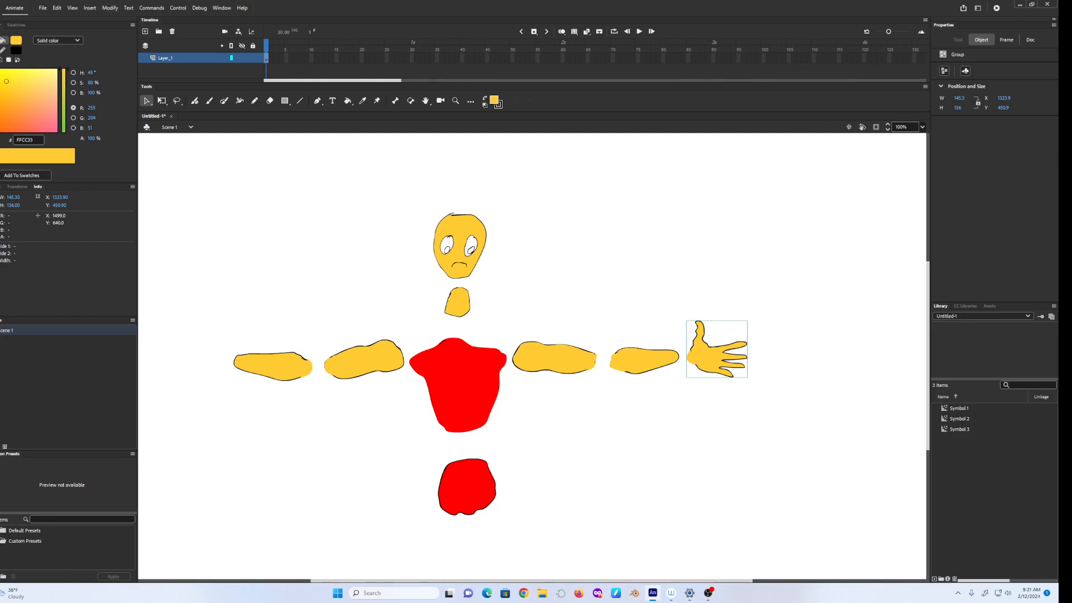
Duplicate the grouped hand and move the copy above the end of the left-hand forearm.
left_click(56, 8)
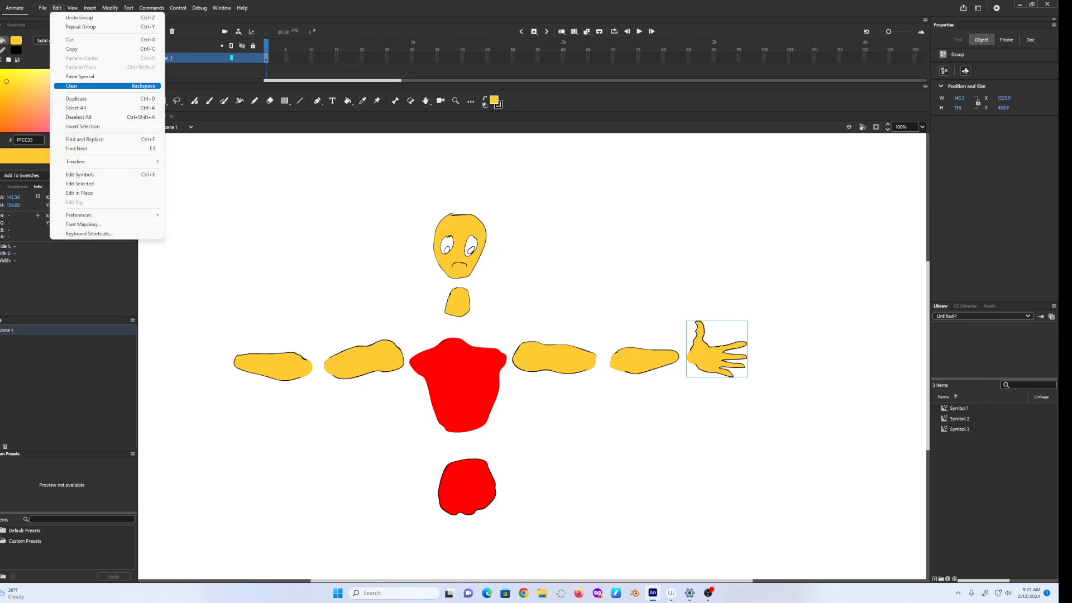
left_click(78, 98)
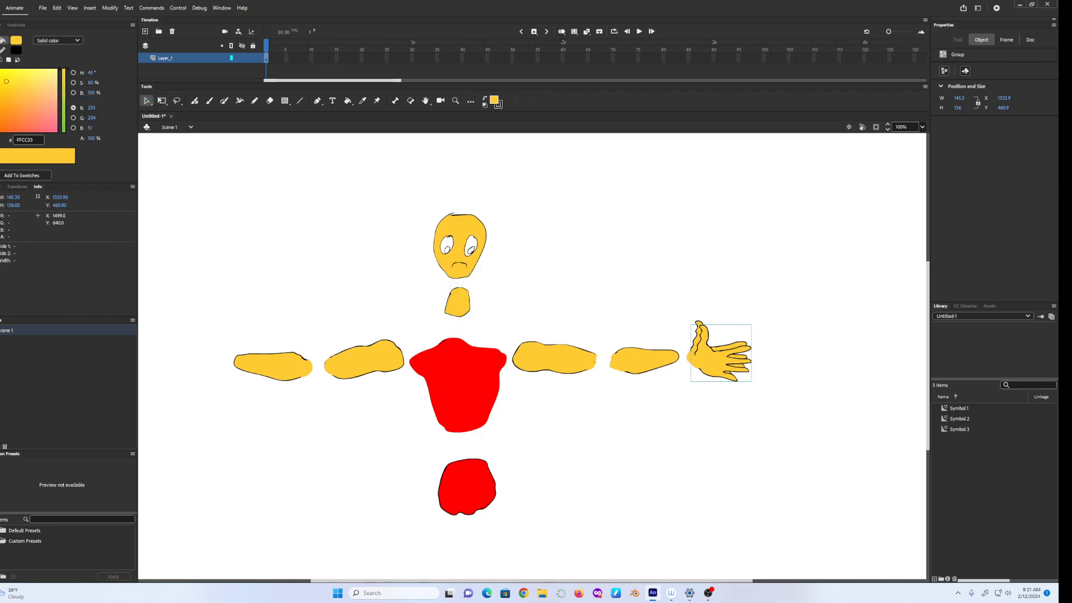
left_click_drag(718, 361, 206, 317)
Flip the copied hand horizontally and position it just beyond the end of the left-hand forearm.
left_click(57, 8)
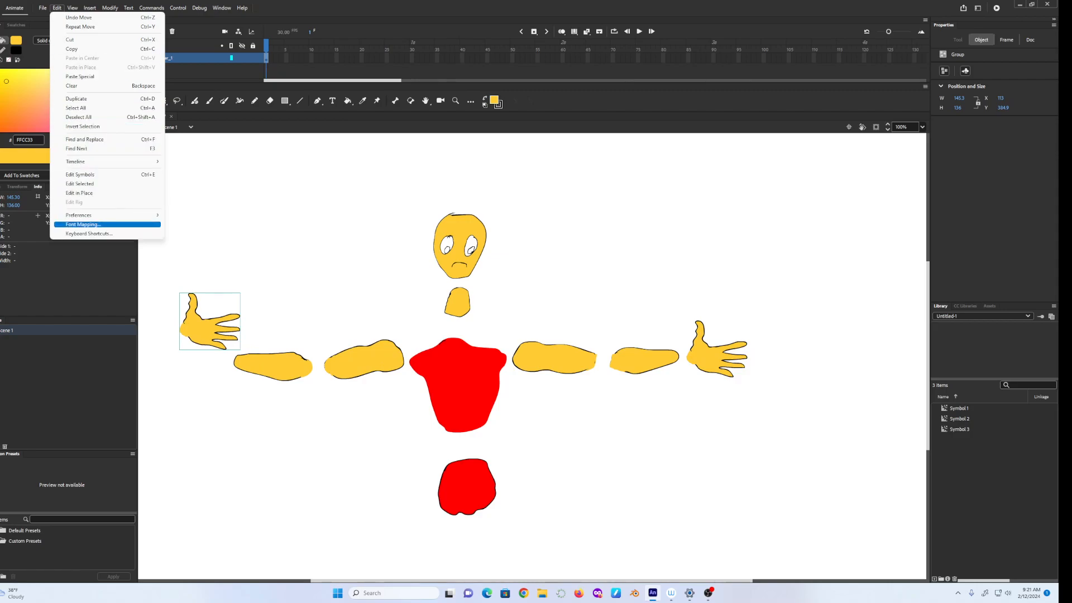
mouse_move(110, 8)
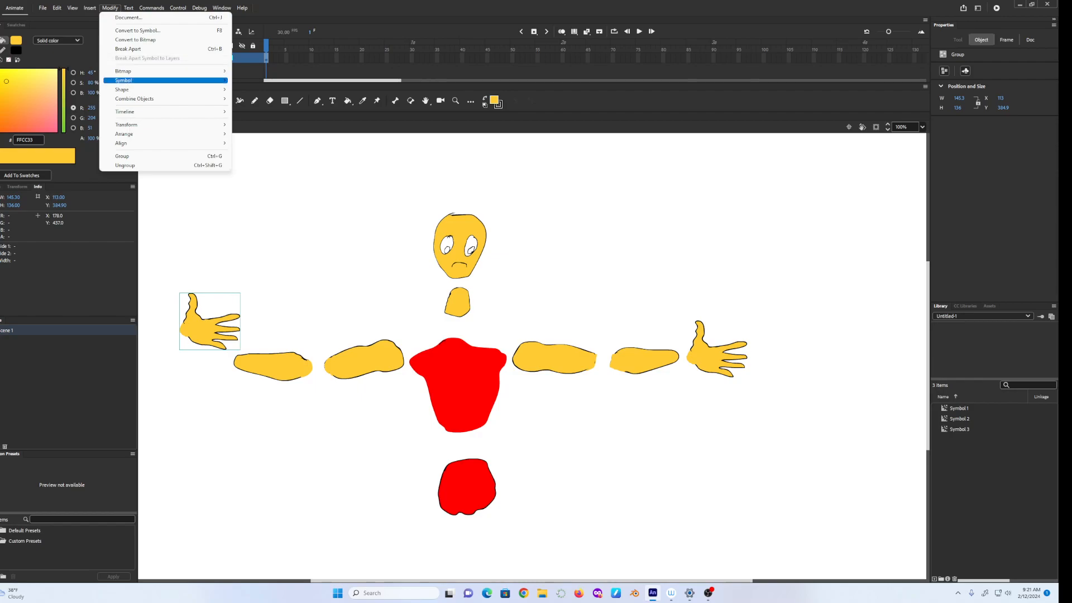
mouse_move(126, 125)
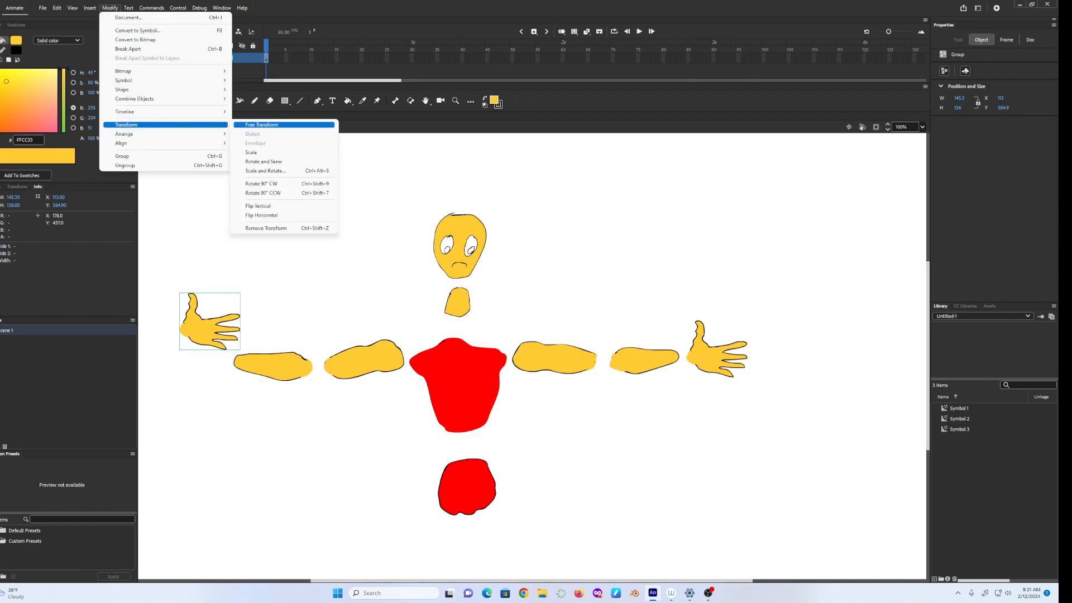
left_click(263, 215)
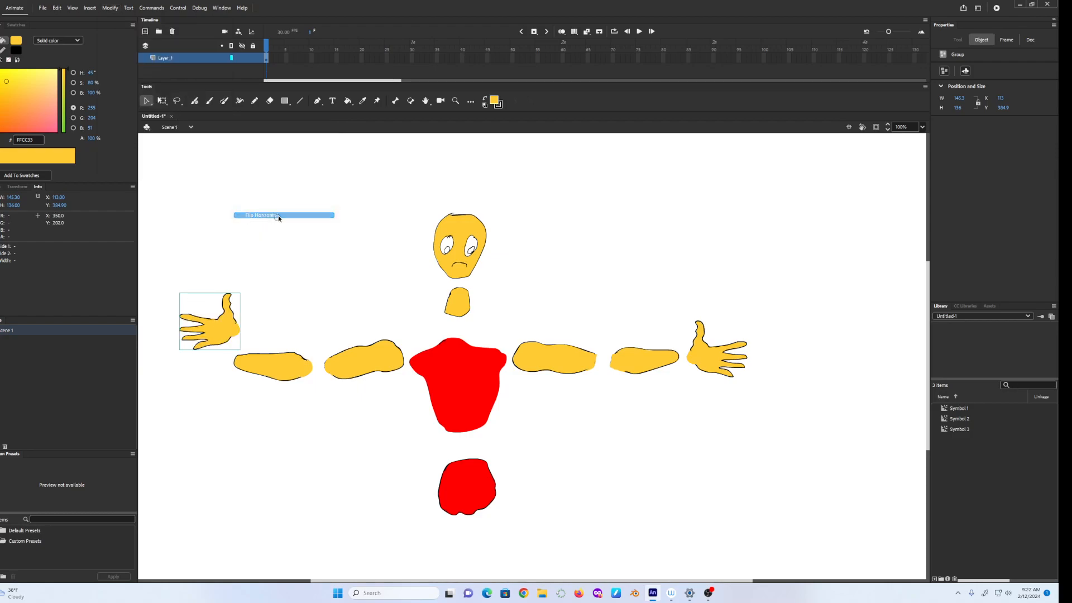
left_click_drag(213, 336, 200, 376)
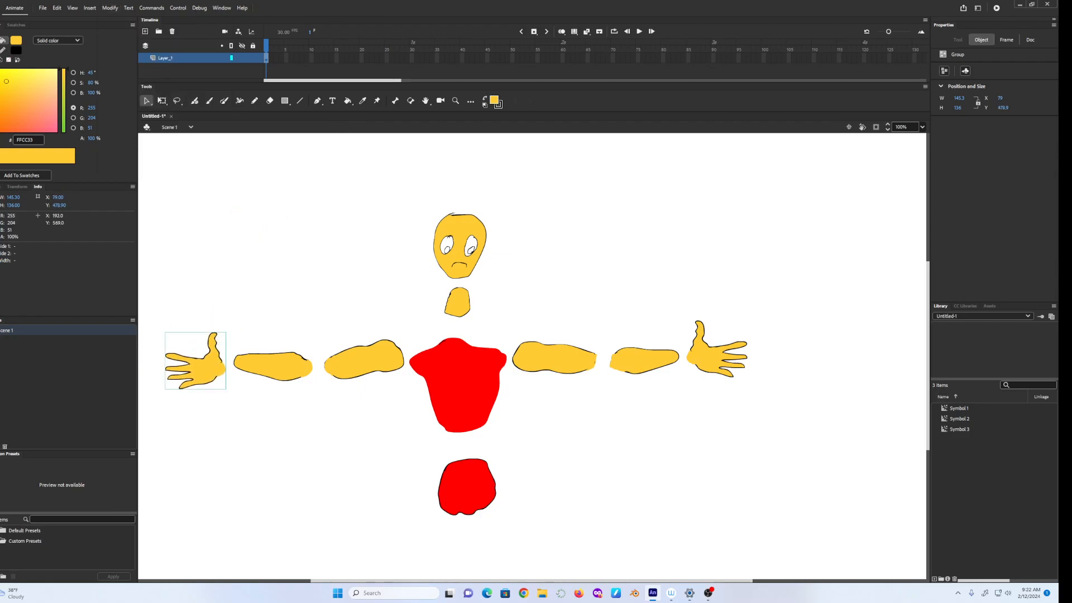
Group the shapes of the left-hand forearm, and group those of the left-hand upper arm separately.
mouse_move(231, 340)
left_mouse_down()
mouse_move(263, 382)
mouse_move(318, 382)
left_mouse_up()
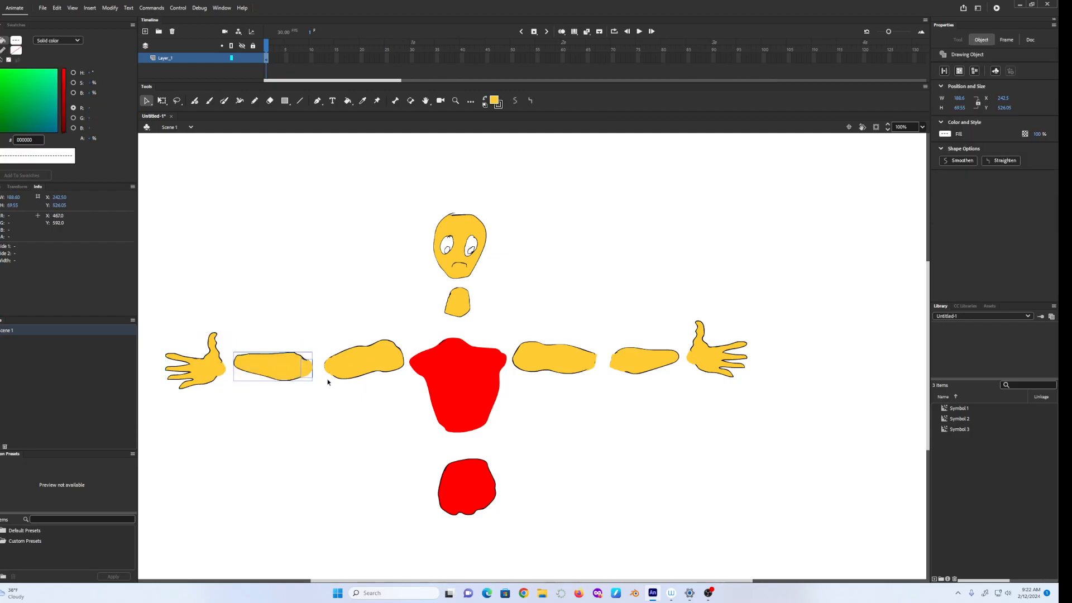
key("ctrl+g")
mouse_move(321, 335)
left_mouse_down()
mouse_move(402, 387)
mouse_move(407, 378)
left_mouse_up()
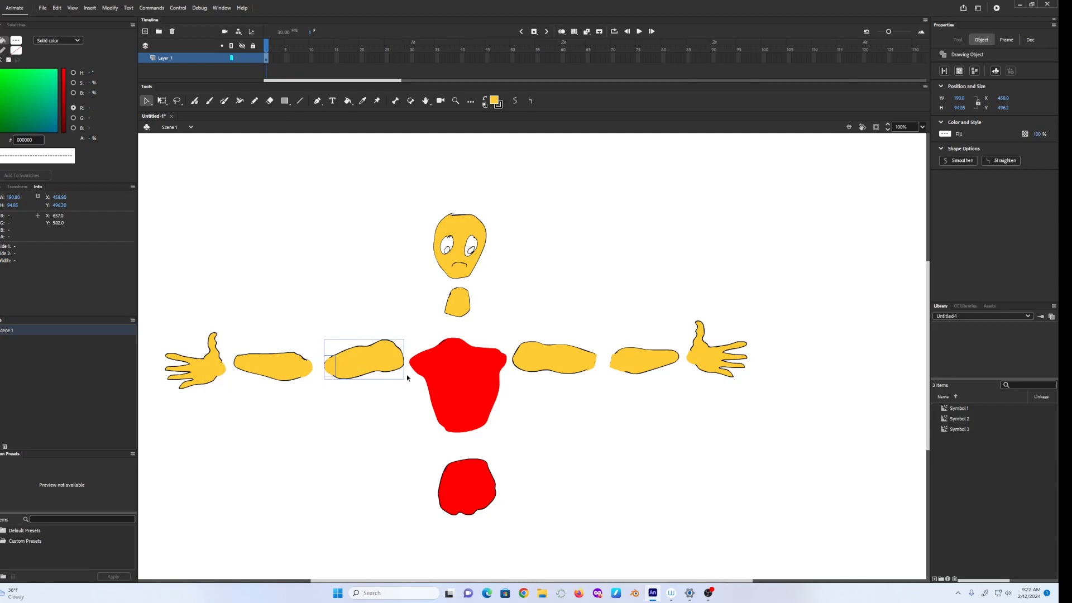
key("ctrl+g")
Group the shapes of the right-hand upper arm and of the right-hand forearm as separate objects.
left_click_drag(512, 336, 601, 387)
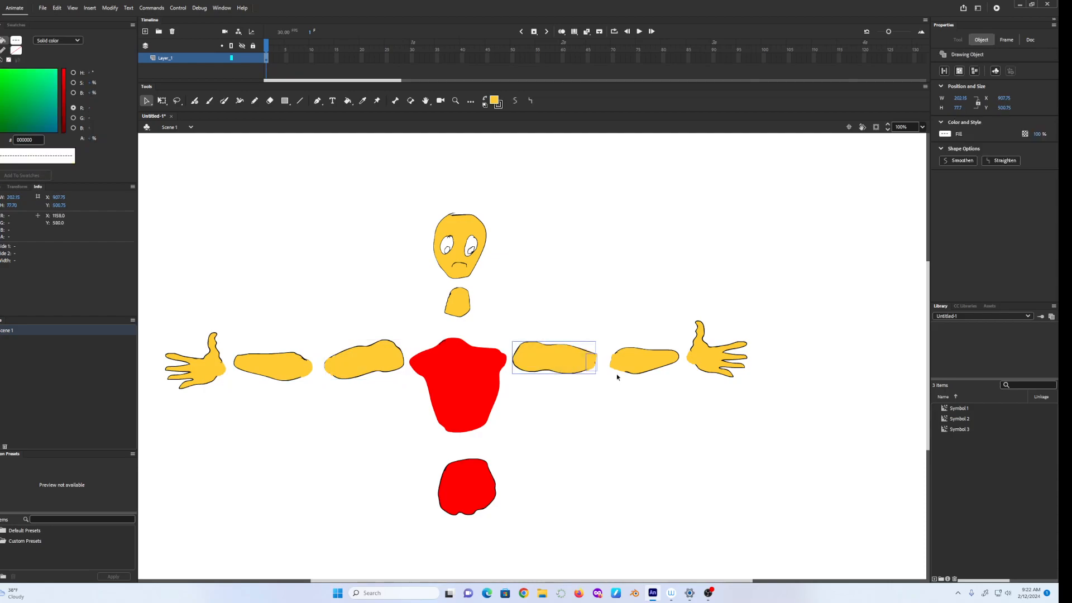
left_click(110, 8)
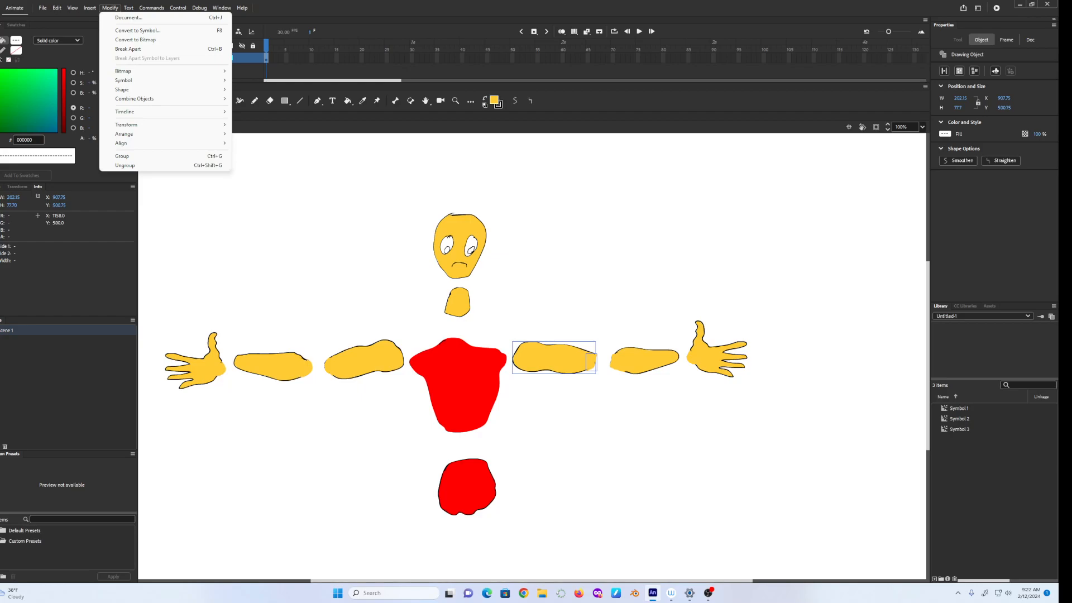
key("Escape")
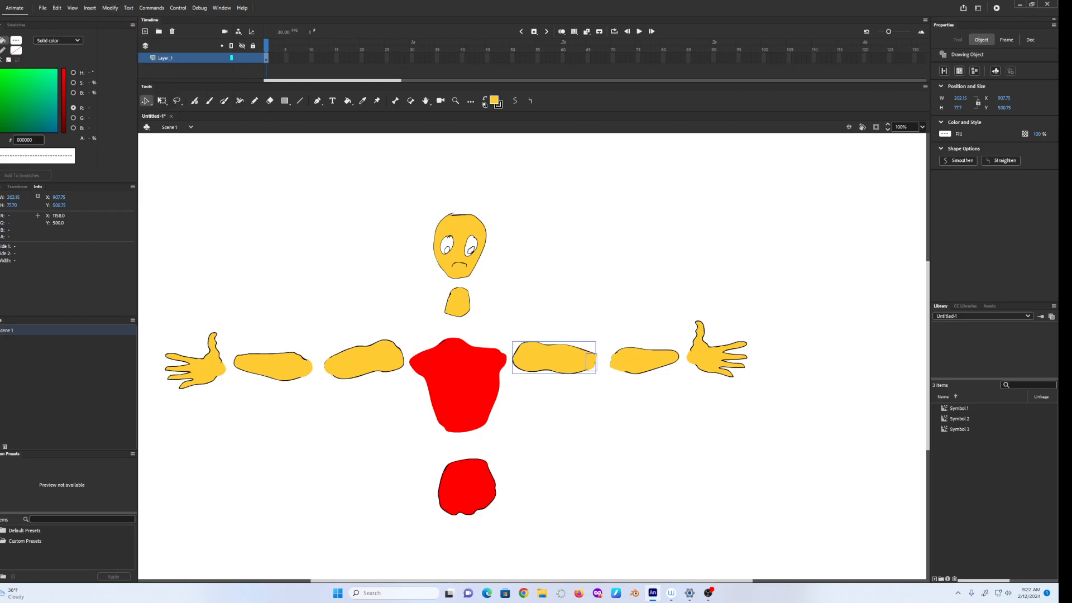
left_click(146, 101)
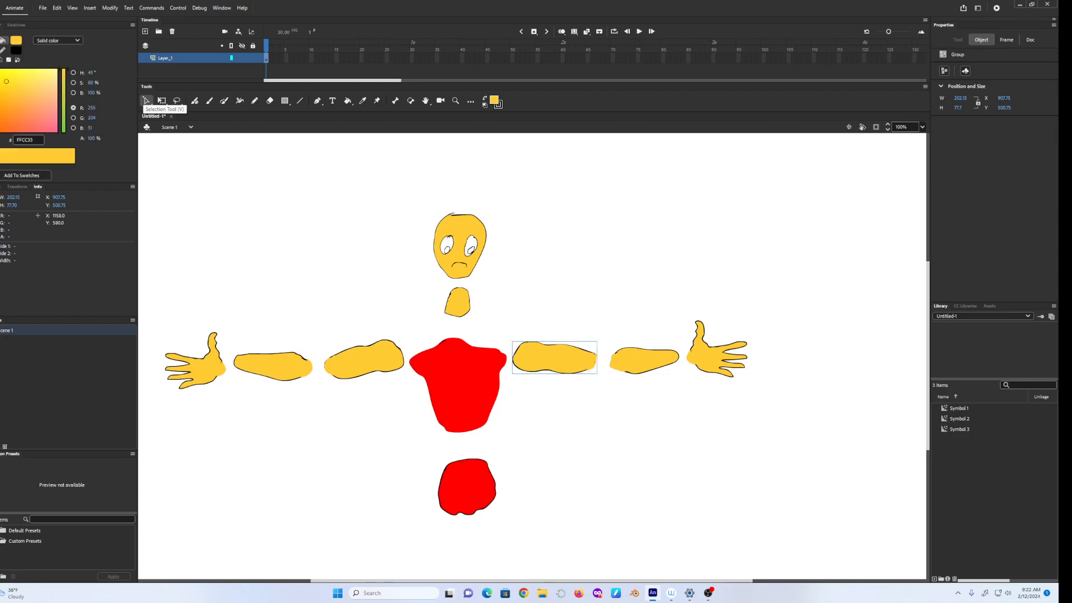
left_click_drag(606, 337, 680, 382)
left_click_drag(683, 314, 762, 392)
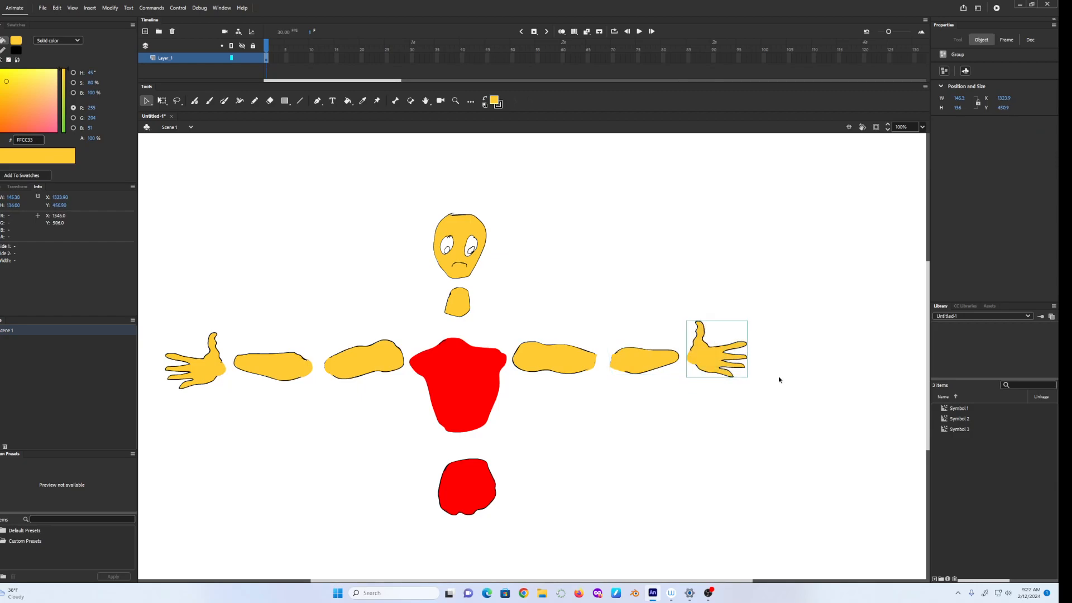
Group the head with its eyes and mouth, and group the neck shapes separately.
left_click_drag(423, 204, 502, 281)
key("ctrl+g")
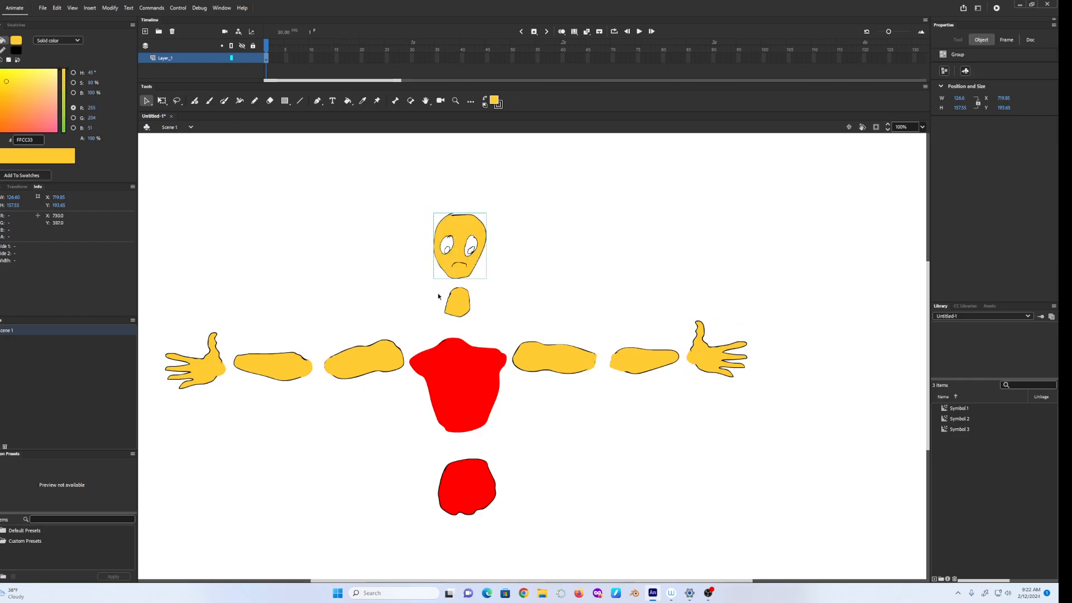
left_click_drag(441, 284, 491, 330)
key("ctrl+g")
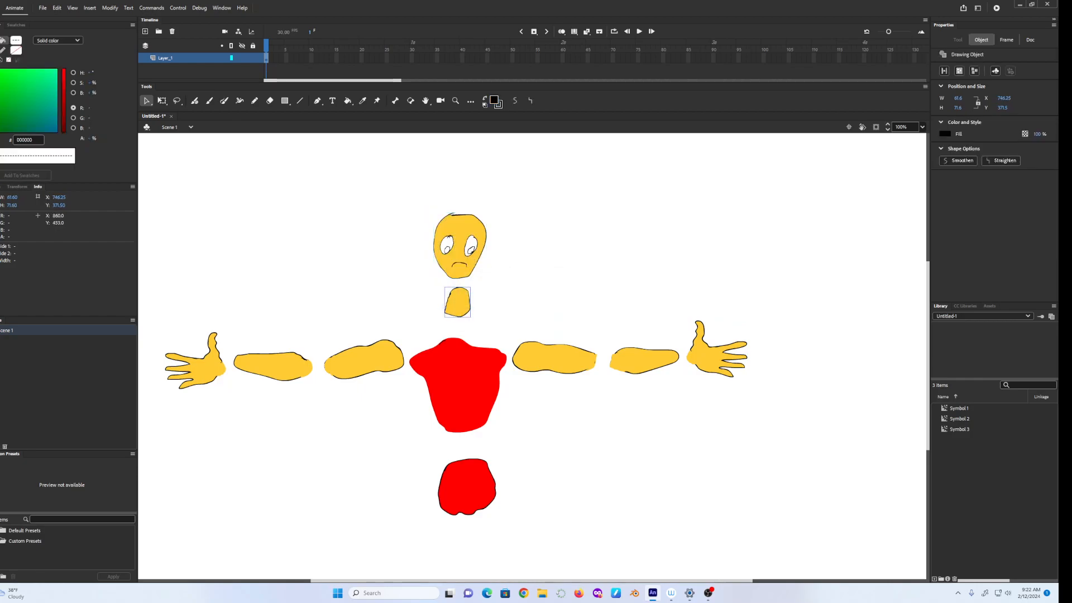
key("ctrl+g")
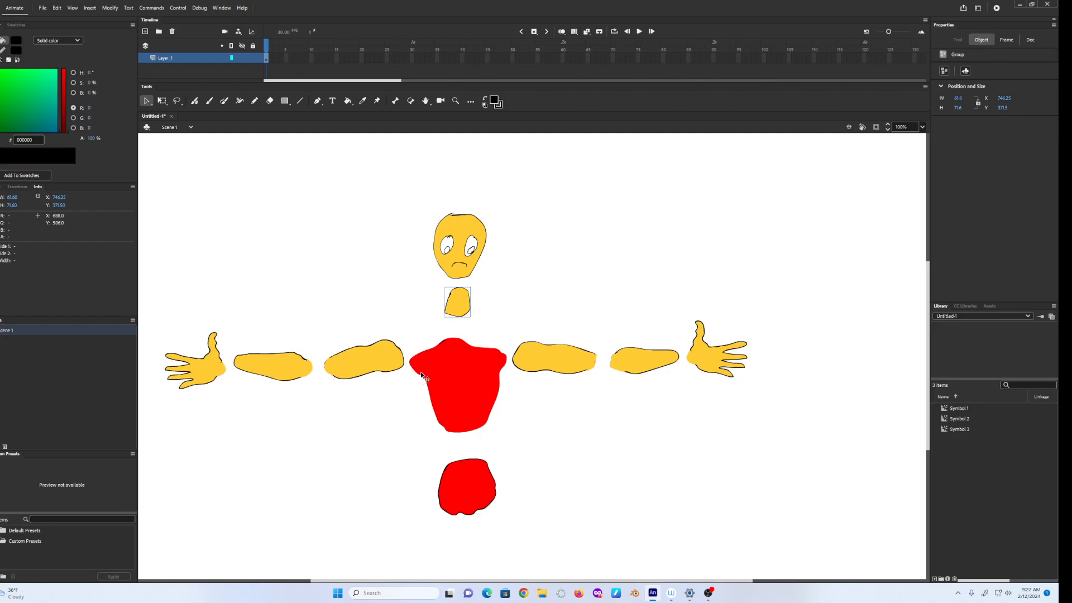
Assemble the left-hand arm by overlapping the upper arm with the torso's shoulder, then the forearm and hand end to end.
left_click_drag(369, 360, 396, 366)
left_click_drag(273, 364, 326, 375)
left_click_drag(201, 367, 277, 369)
Assemble the right-hand arm by overlapping the upper arm with the other shoulder and attaching the forearm and hand.
left_click_drag(569, 357, 561, 362)
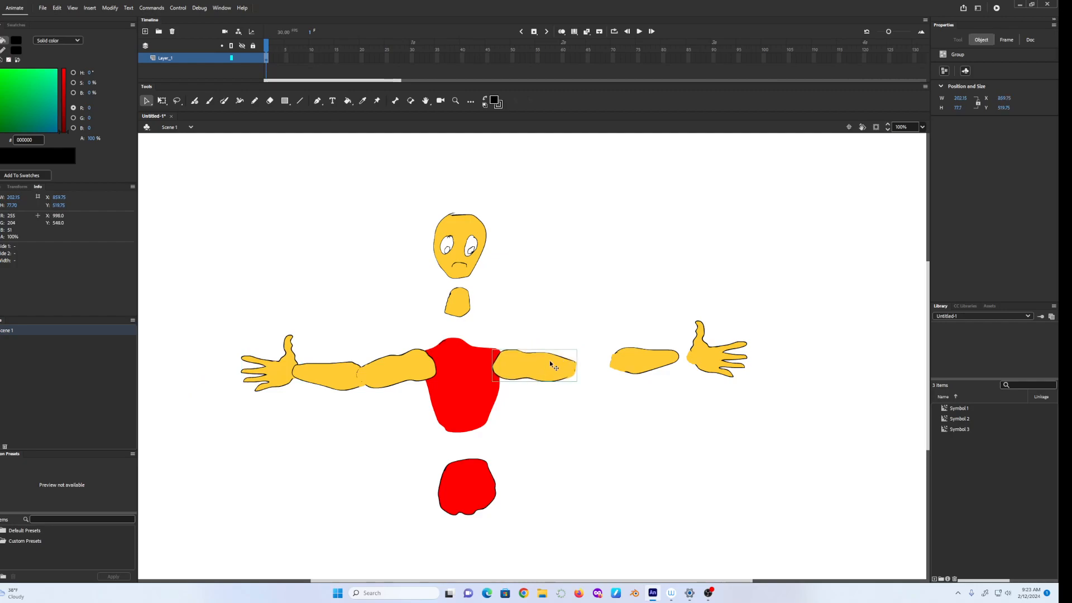
left_click_drag(653, 358, 647, 361)
left_click_drag(721, 360, 710, 360)
Lower the neck onto the torso and the head onto the neck, and bring the head forward in front of the neck.
left_click_drag(457, 308, 457, 340)
left_click_drag(457, 246, 463, 299)
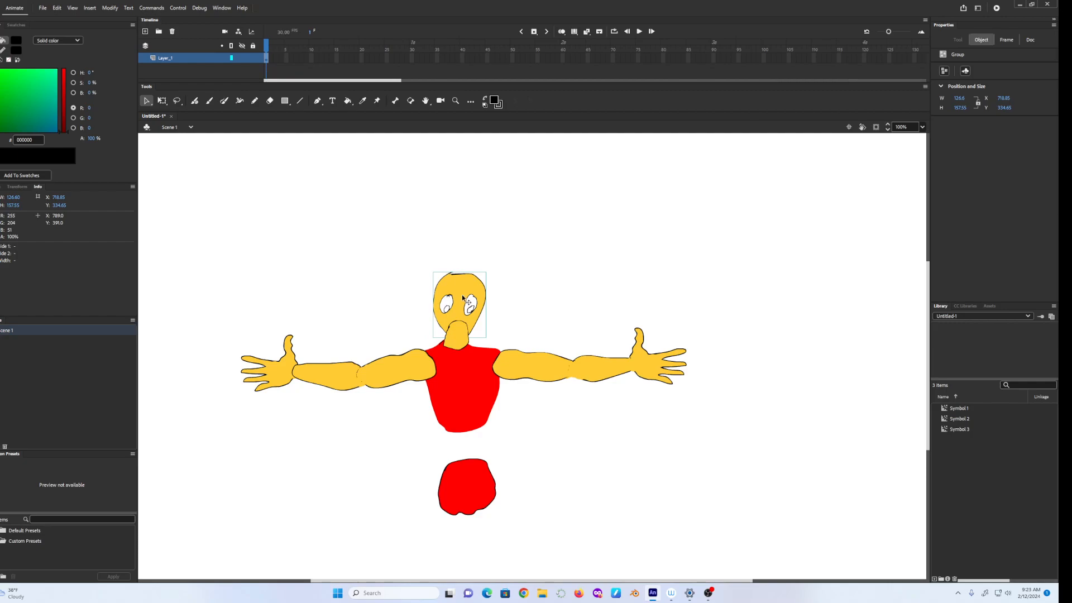
right_click(454, 316)
mouse_move(528, 467)
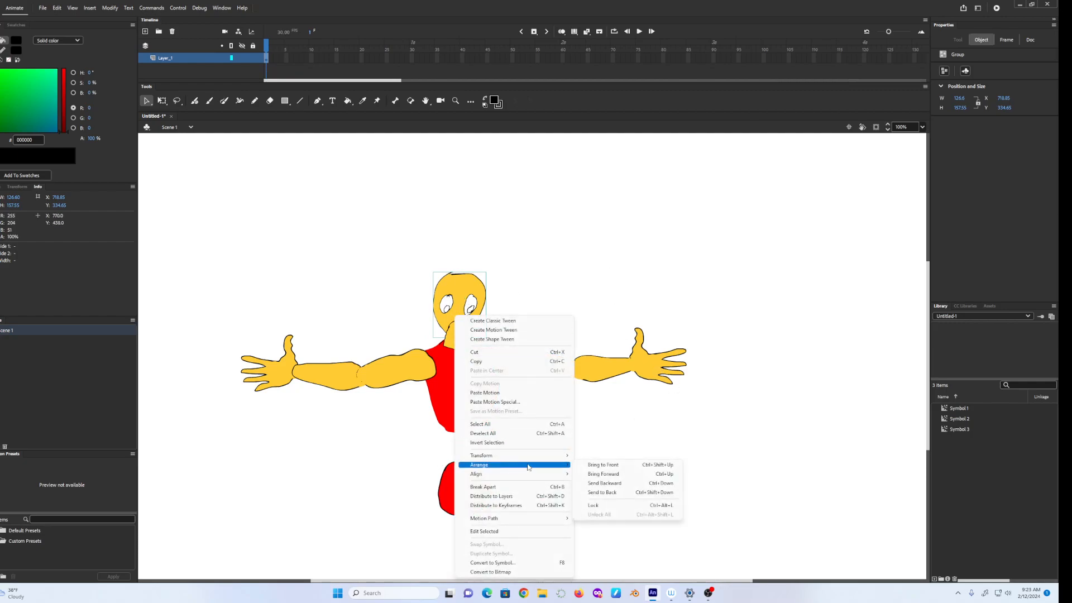
left_click(588, 472)
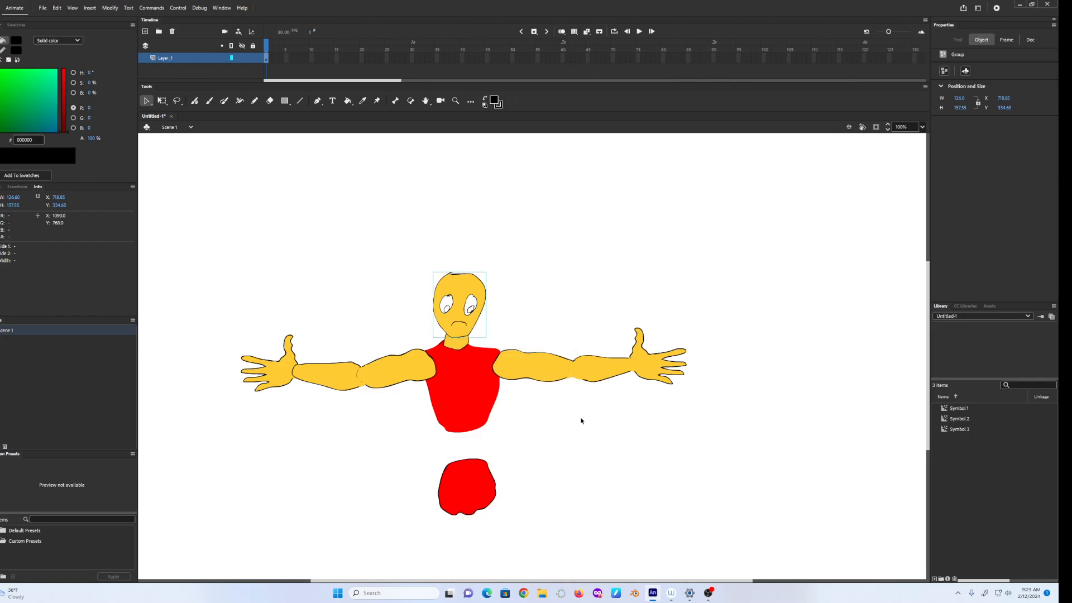
Move the red pelvis up so it overlaps the torso's lower edge.
left_click(474, 491)
left_click_drag(472, 477, 471, 454)
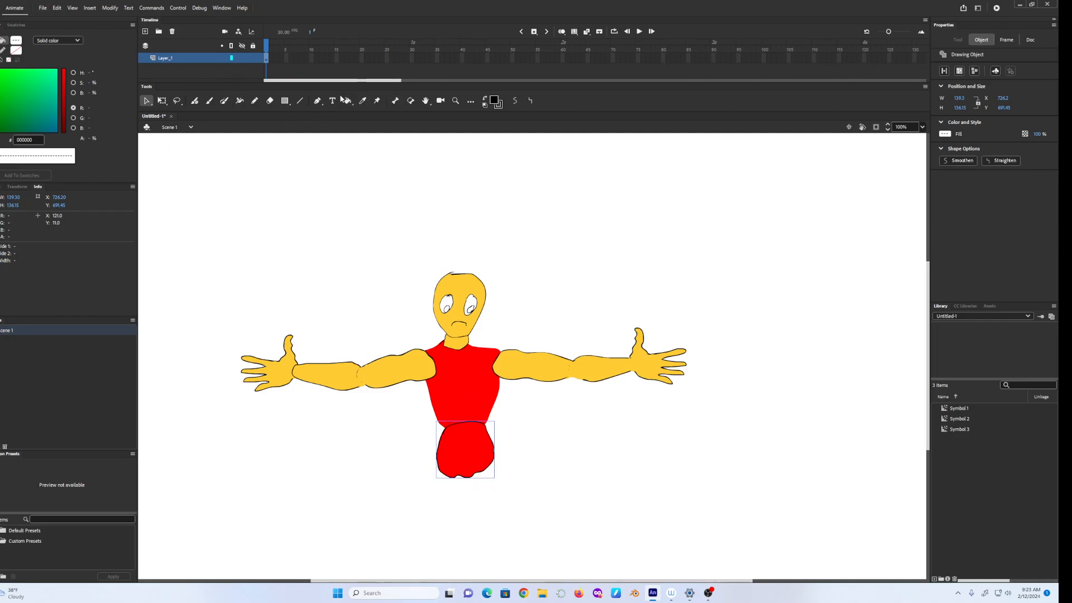
Try to link the torso to the grouped neck with the Bone tool.
left_click(394, 100)
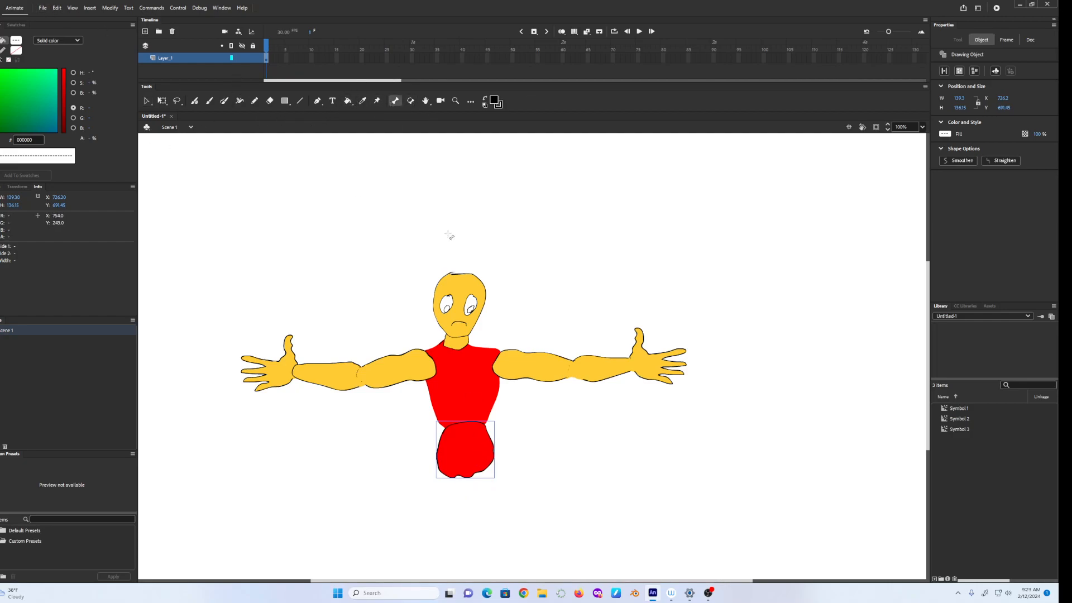
left_click(461, 364)
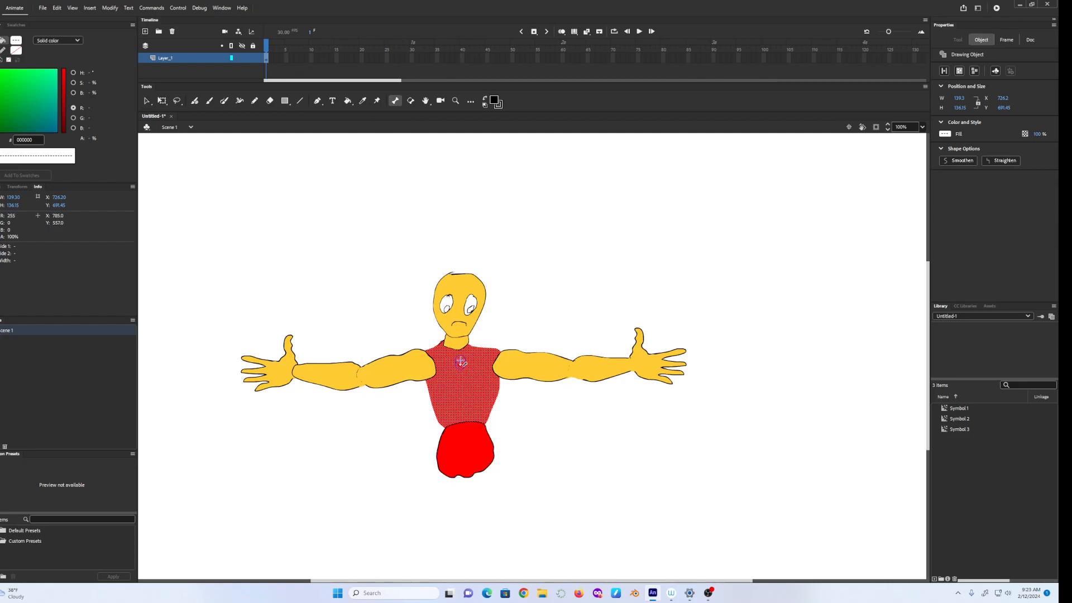
left_click(459, 346)
left_click(461, 348)
left_click(562, 322)
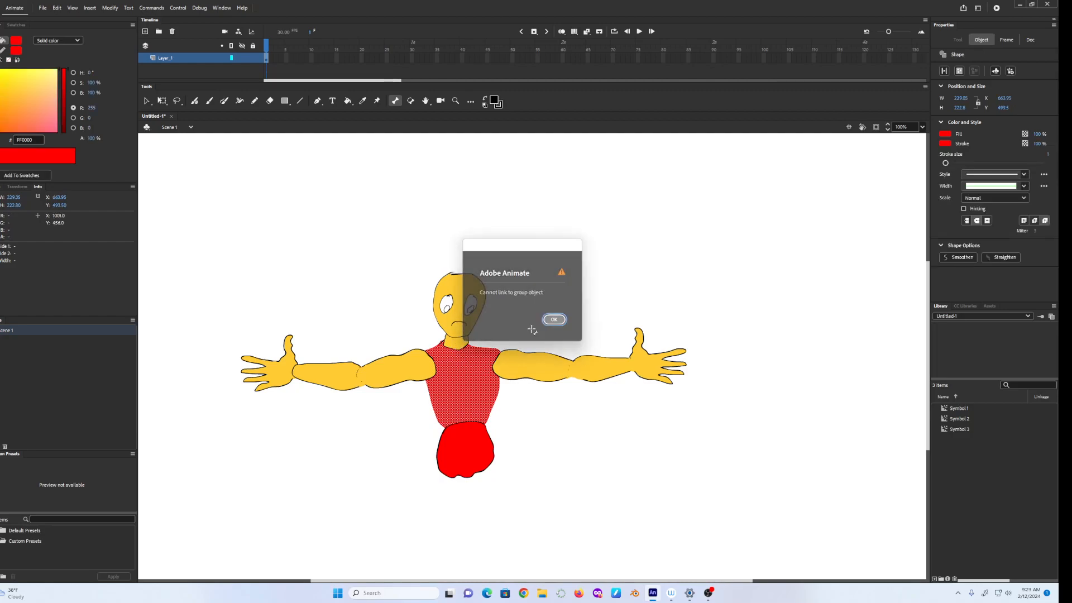
left_click(458, 341)
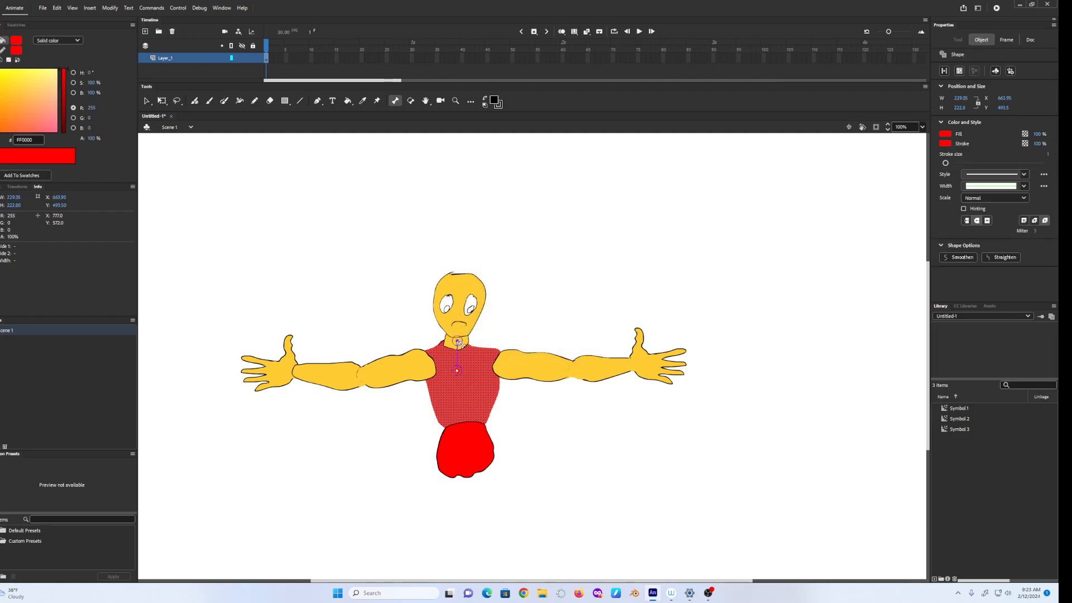
left_click(459, 342)
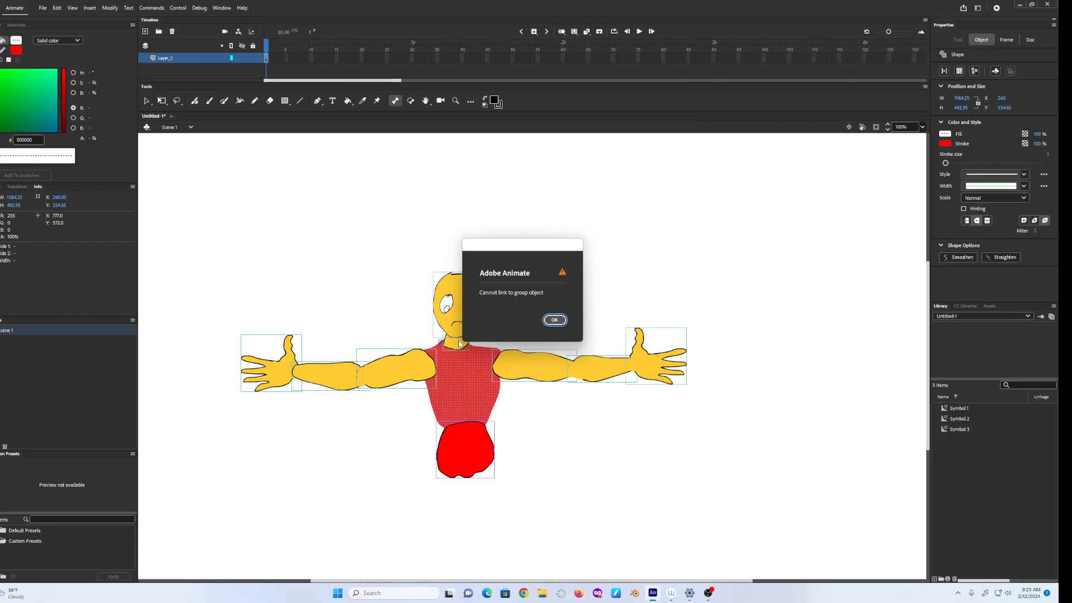
left_click(554, 320)
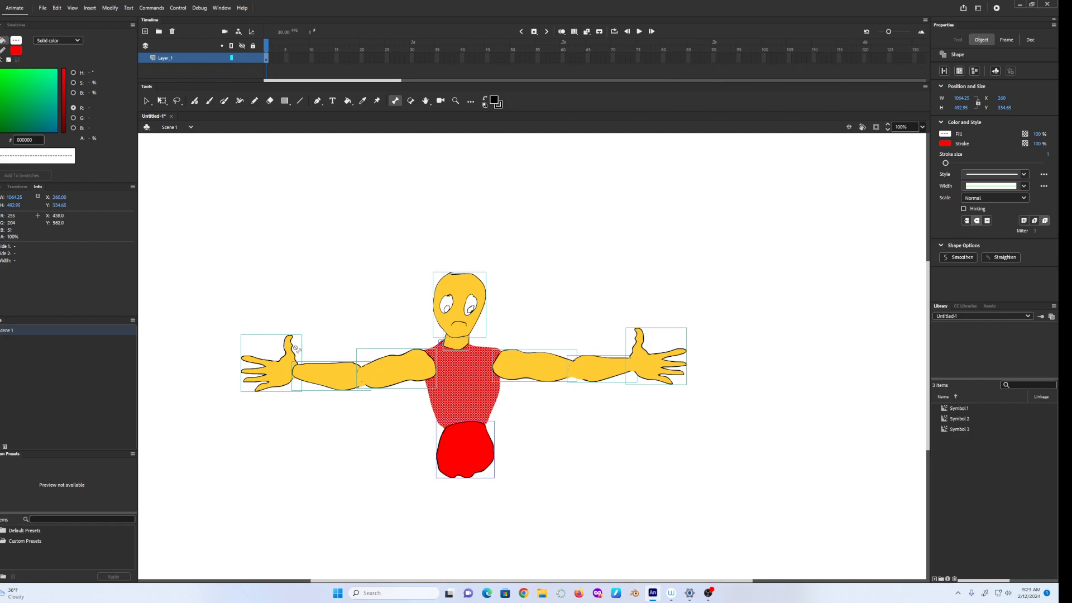
Convert the left-side hand to a graphic symbol named LHand.
left_click(148, 101)
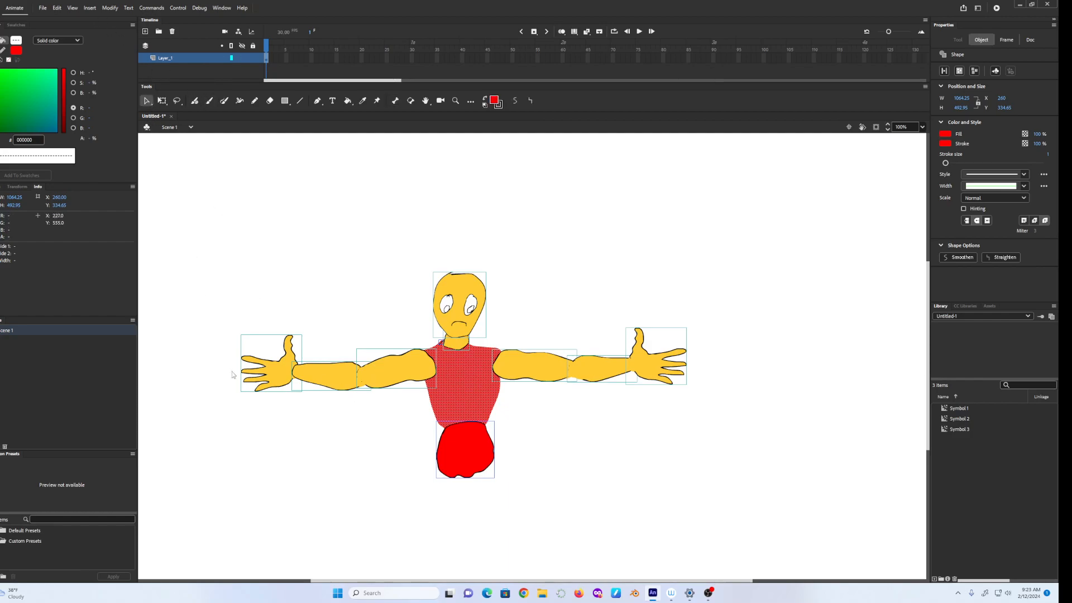
left_click(254, 411)
left_click(269, 381)
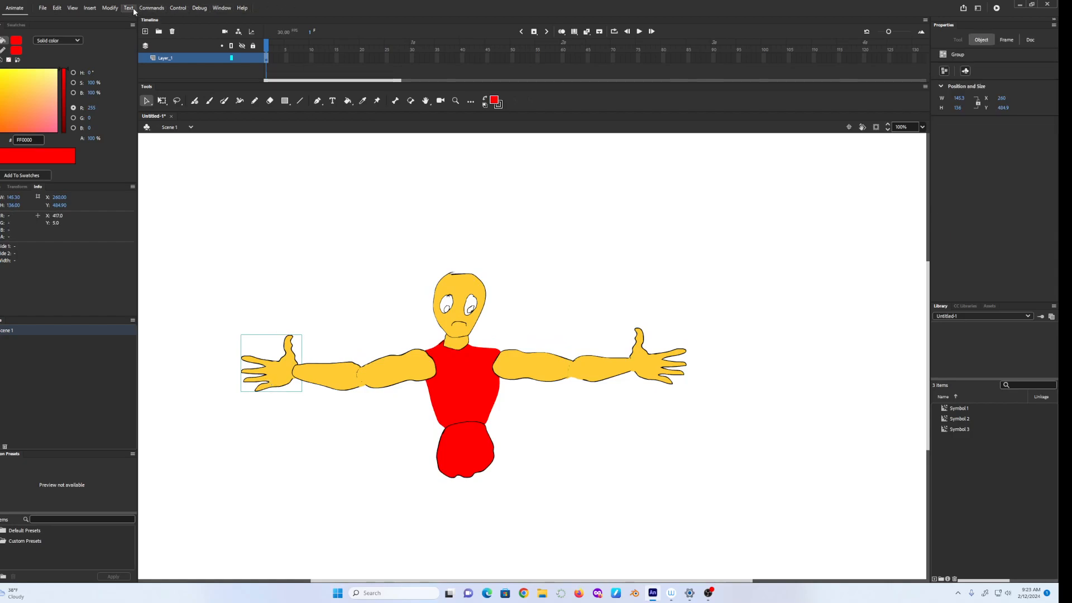
left_click(109, 8)
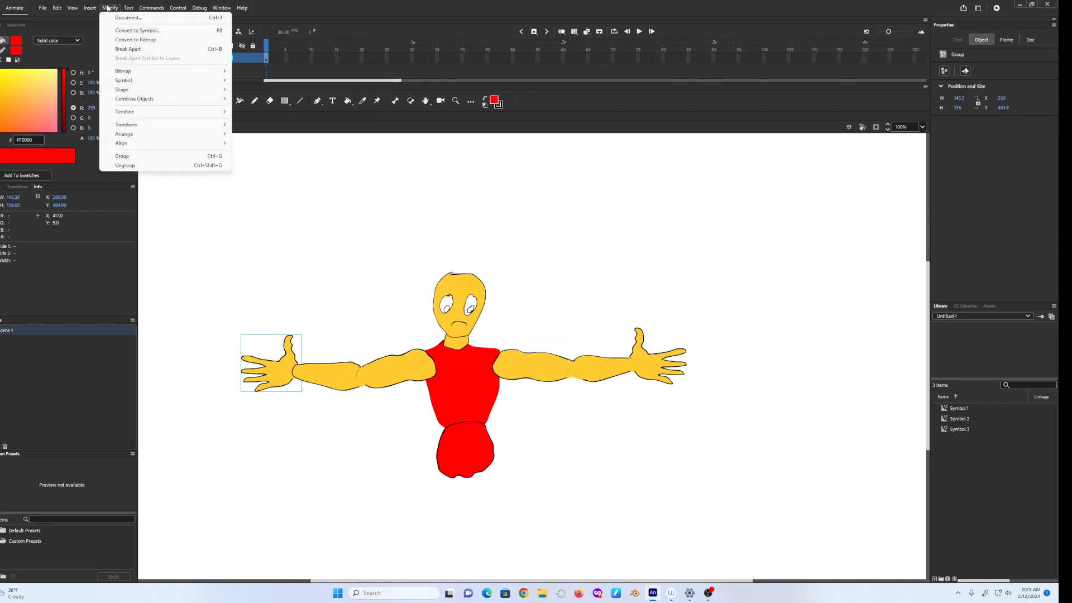
left_click(141, 32)
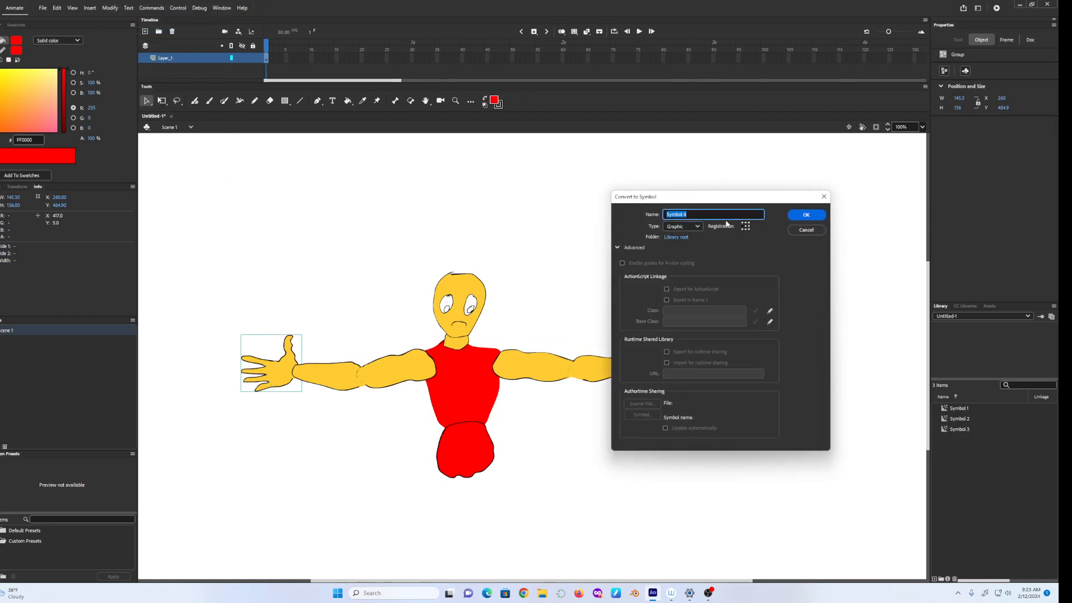
type("LHand")
left_click(749, 229)
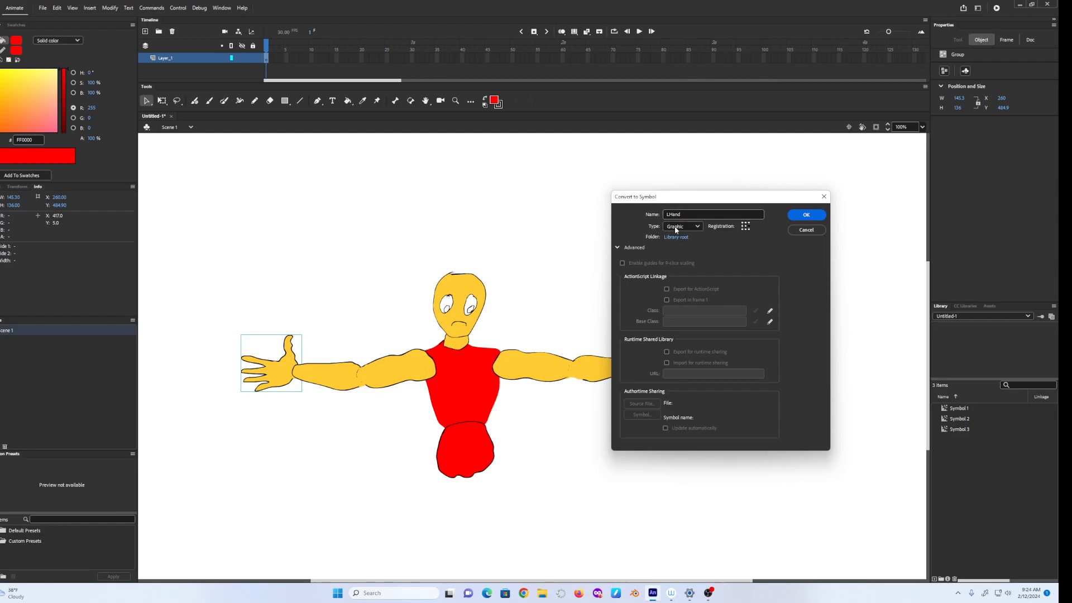
left_click(810, 216)
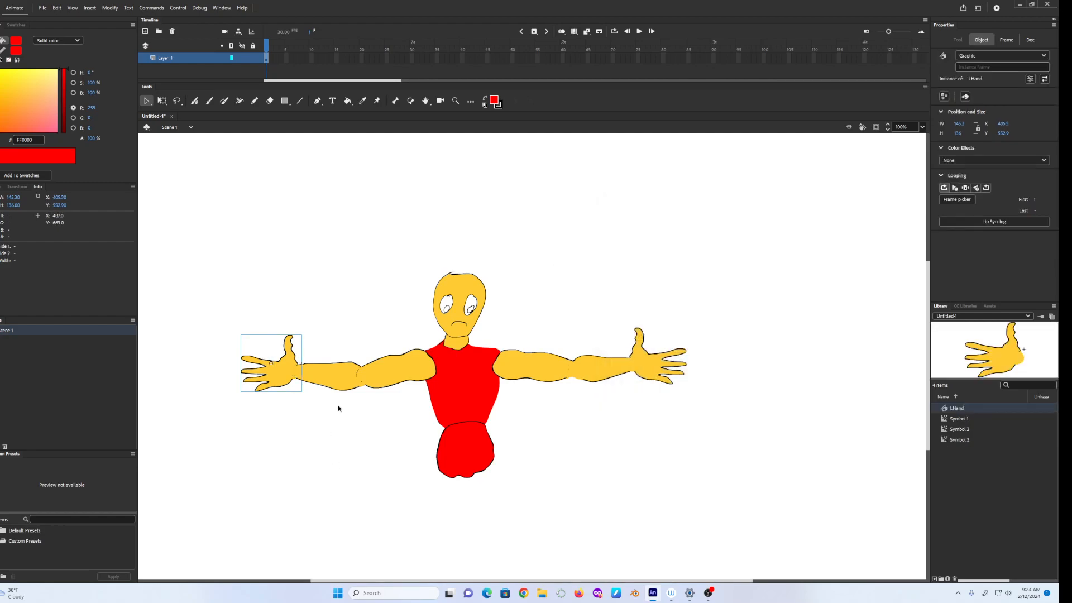
Convert the forearm next to the LHand symbol to a graphic symbol named LForeArm.
left_click(327, 374)
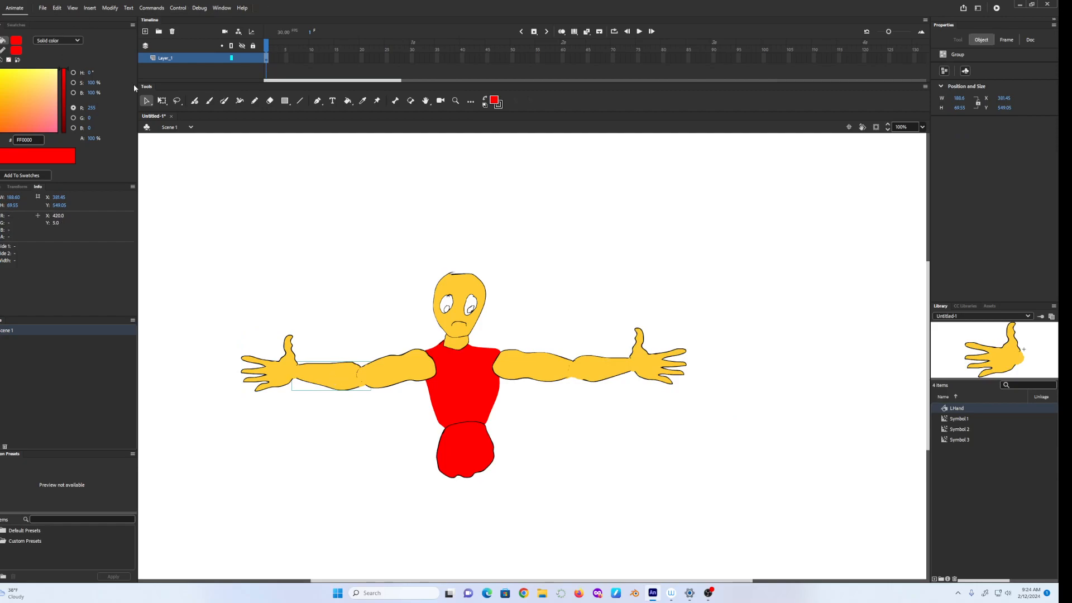
left_click(110, 7)
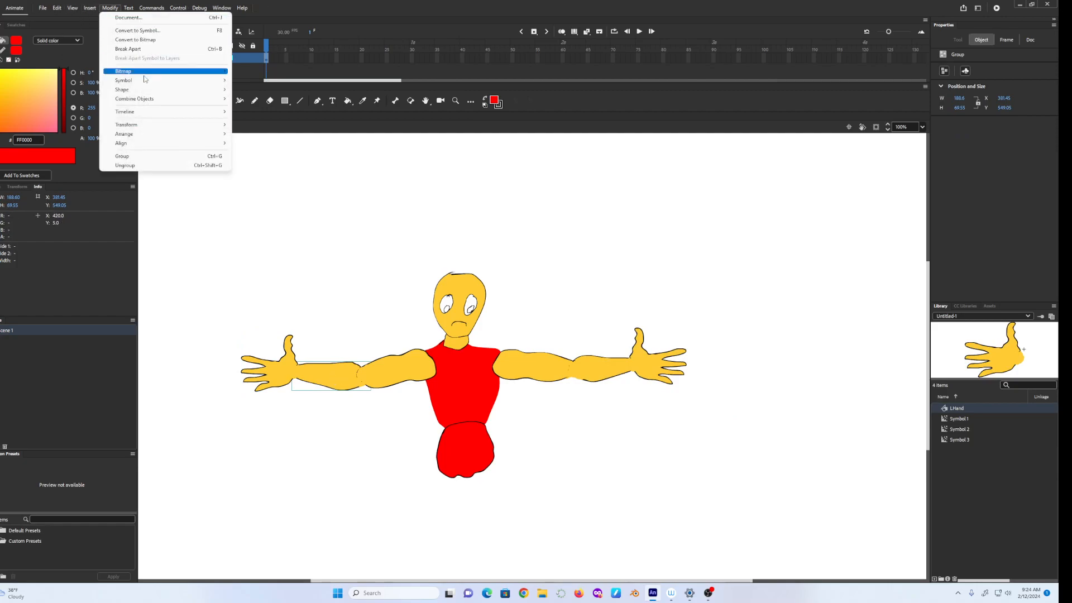
left_click(146, 31)
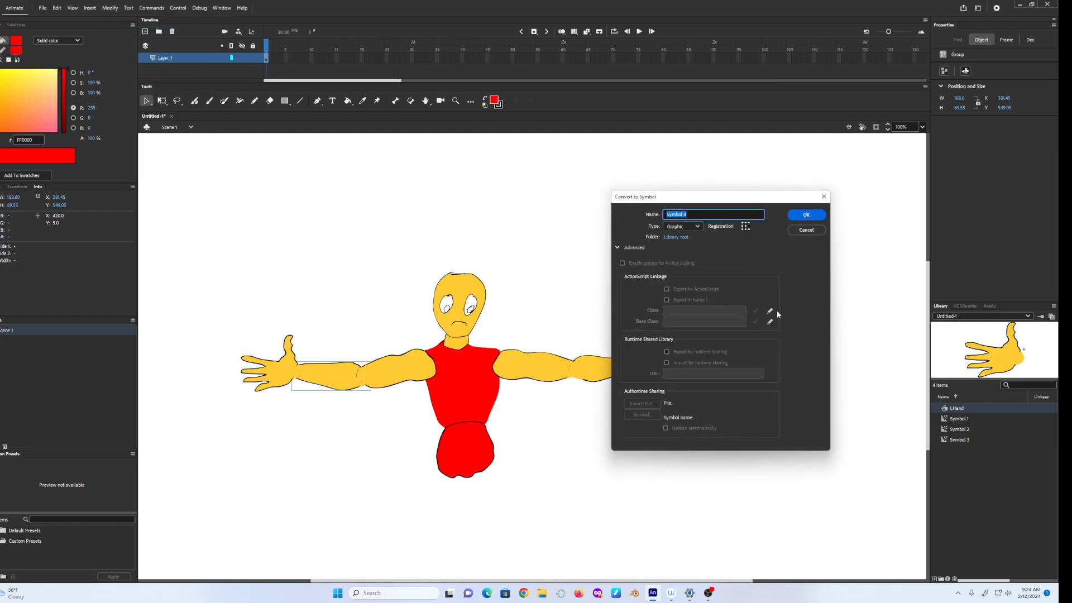
type("LForeArm")
key("Return")
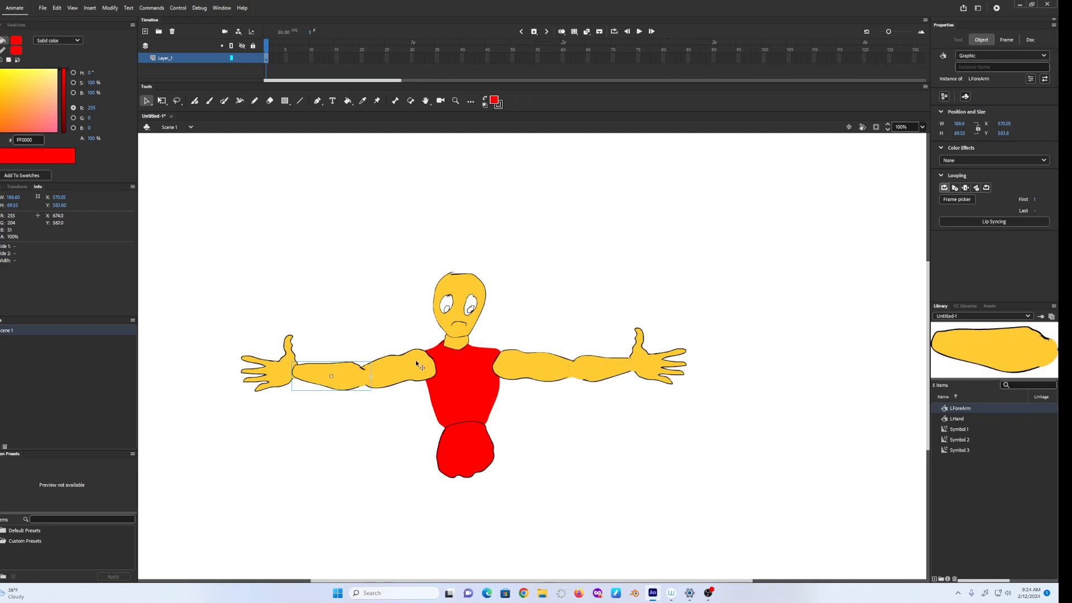
Convert the upper arm between the LForeArm symbol and the torso to a graphic symbol named LUpperArm.
left_click(406, 367)
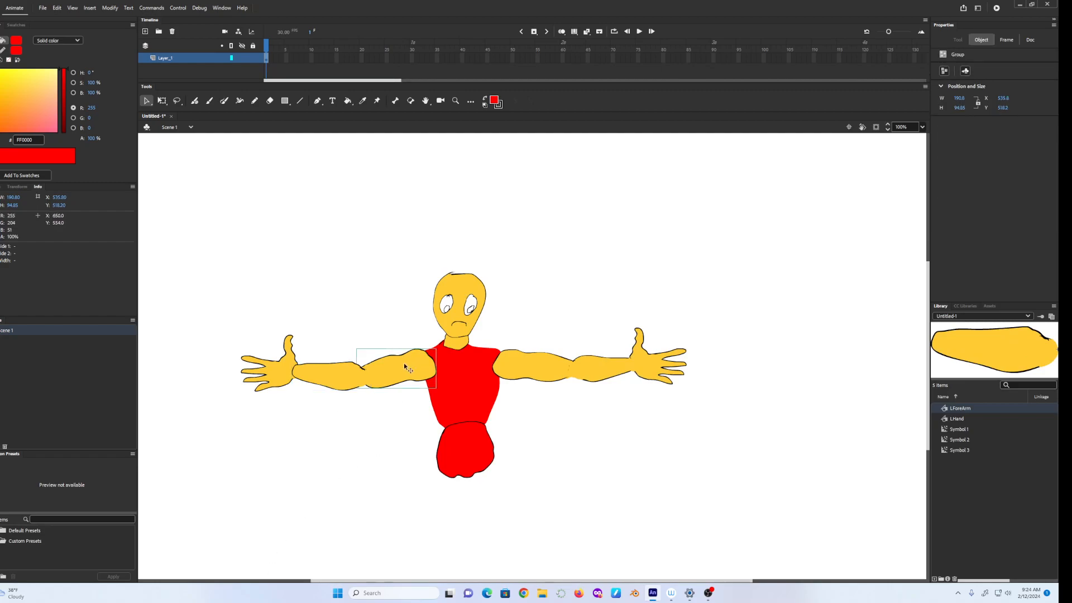
left_click(108, 7)
left_click(192, 30)
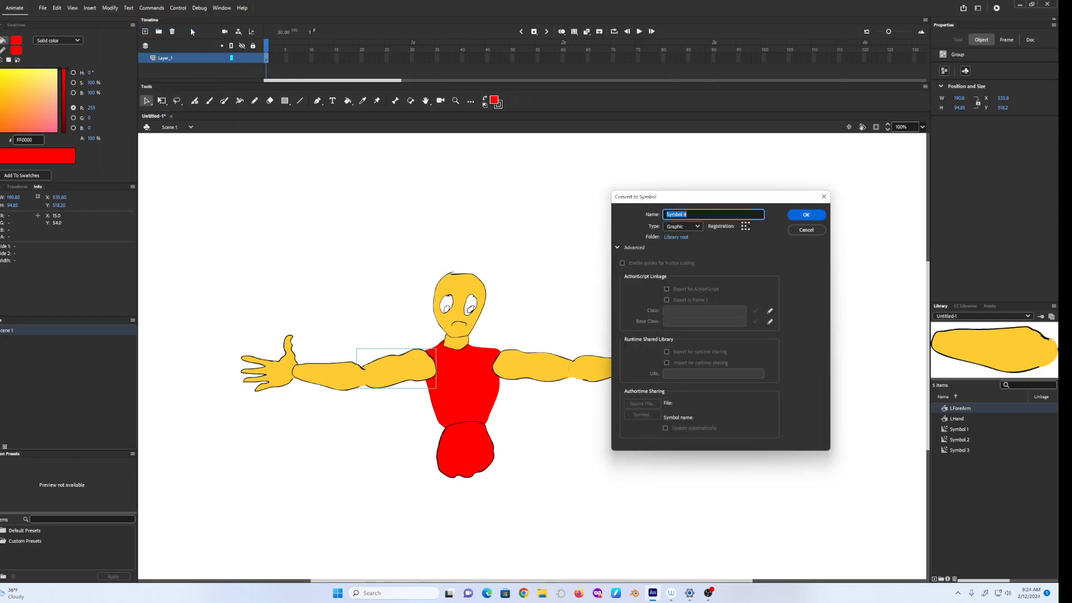
type("LUpperArm")
key("Return")
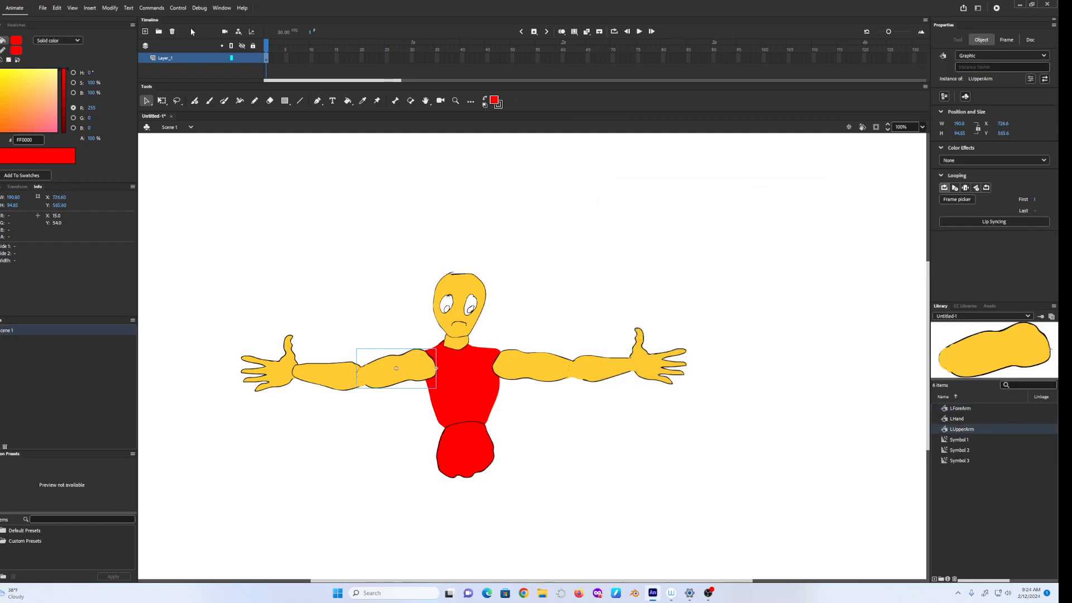
Select only the torso's fill and outline, leaving out all other body parts, and group them.
left_click(465, 393)
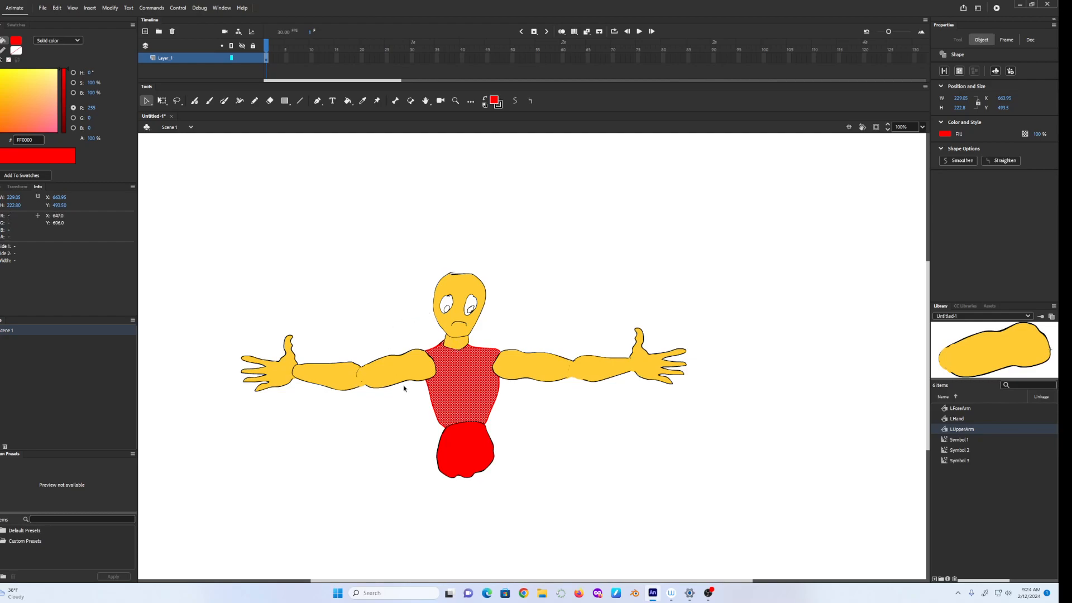
key("ctrl+a")
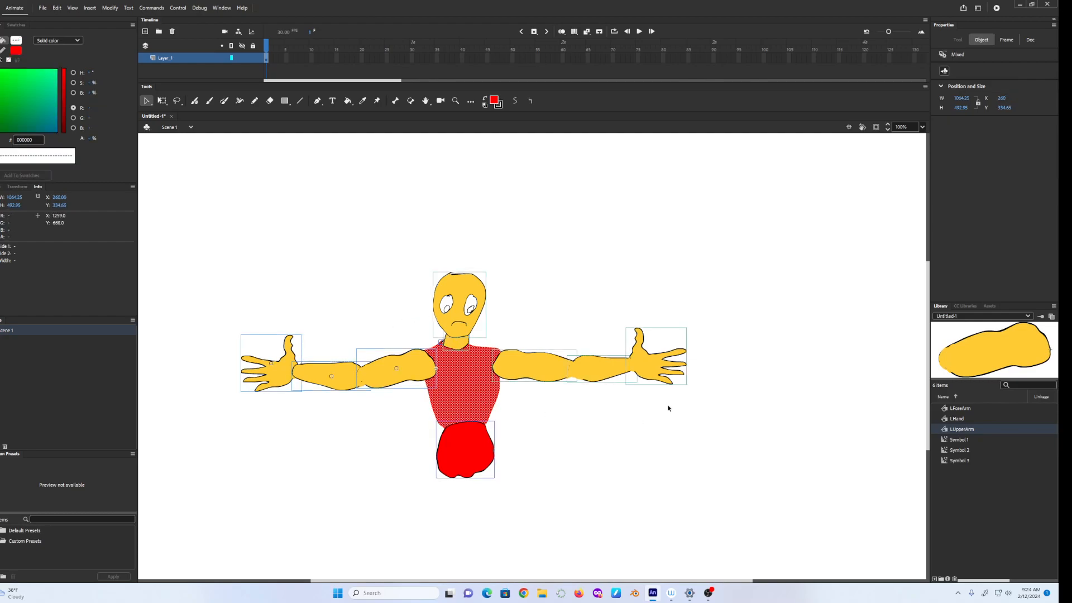
left_click(286, 384, "shift")
left_click(350, 381, "shift")
left_click(375, 382, "shift")
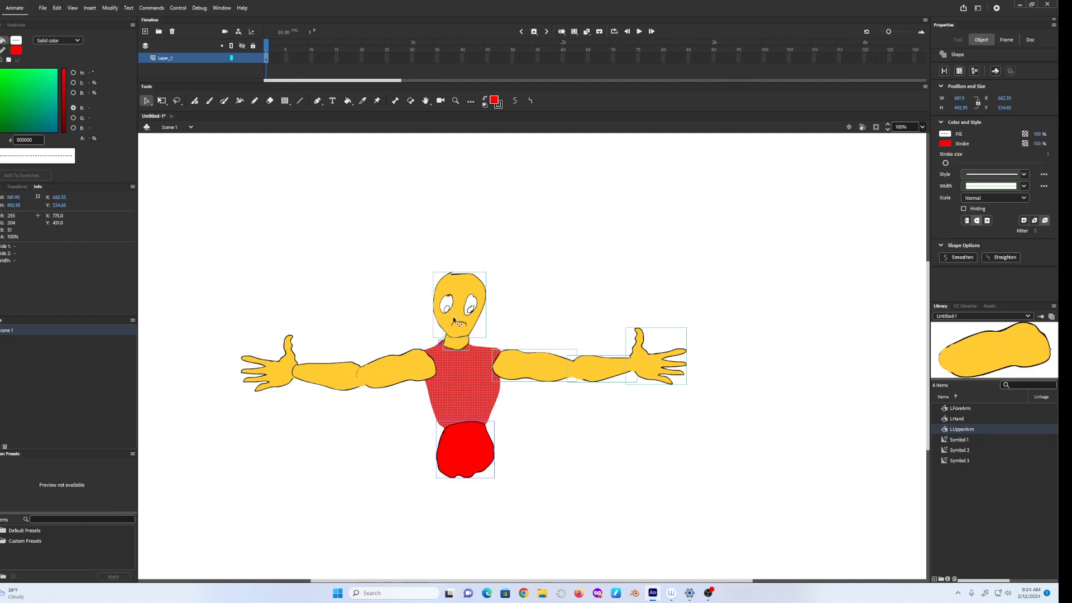
left_click(454, 317, "shift")
left_click(536, 366, "shift")
left_click(603, 369, "shift")
left_click(657, 373, "shift")
left_click(461, 457, "shift")
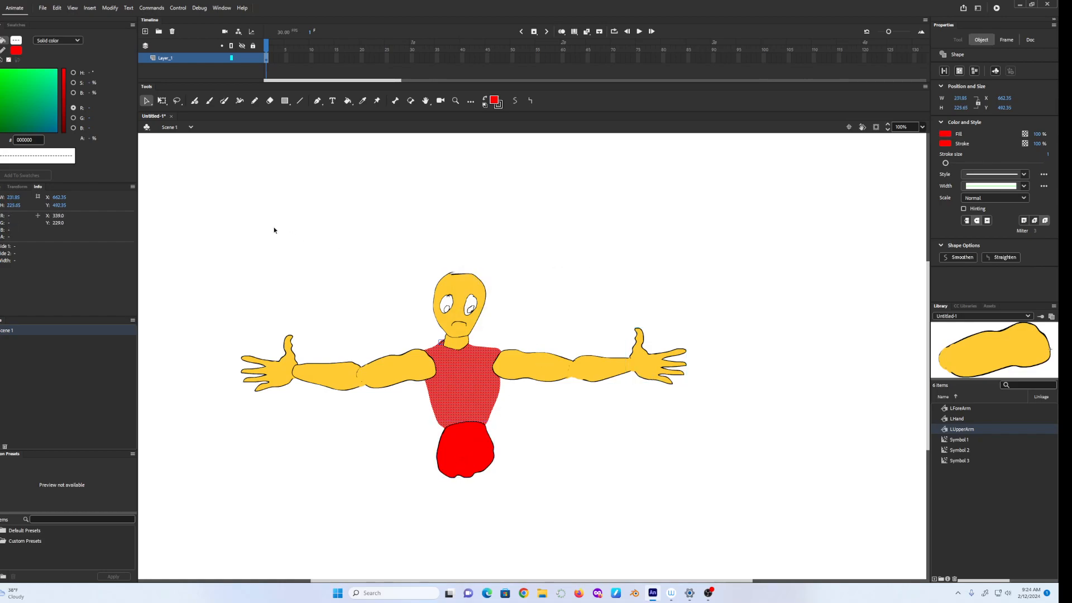
key("ctrl+g")
Convert the grouped torso to a graphic symbol named chest.
left_click(90, 8)
left_click(110, 8)
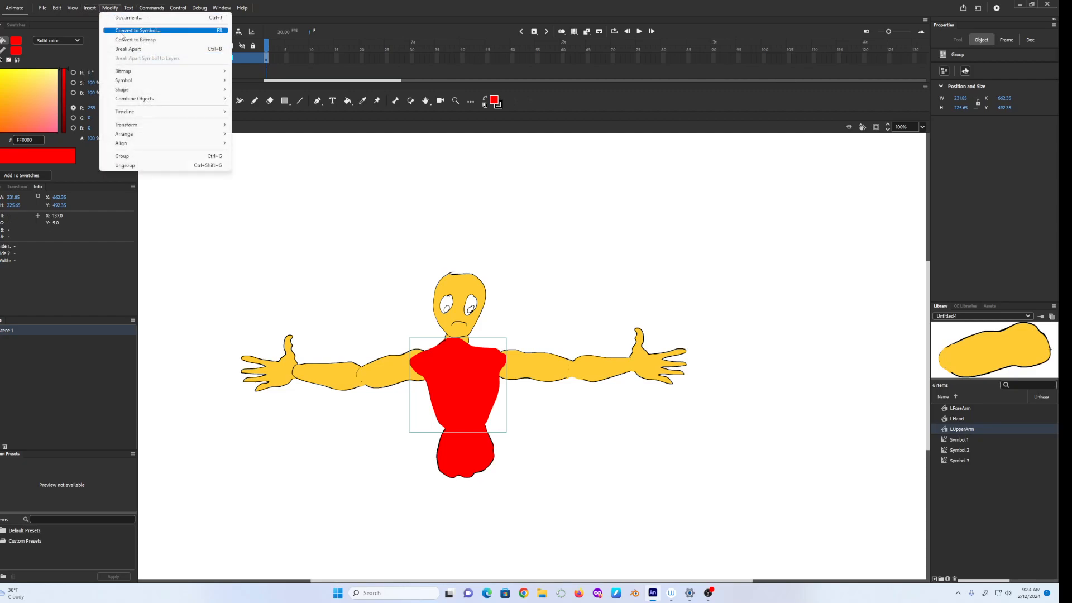
left_click(117, 30)
type("chest")
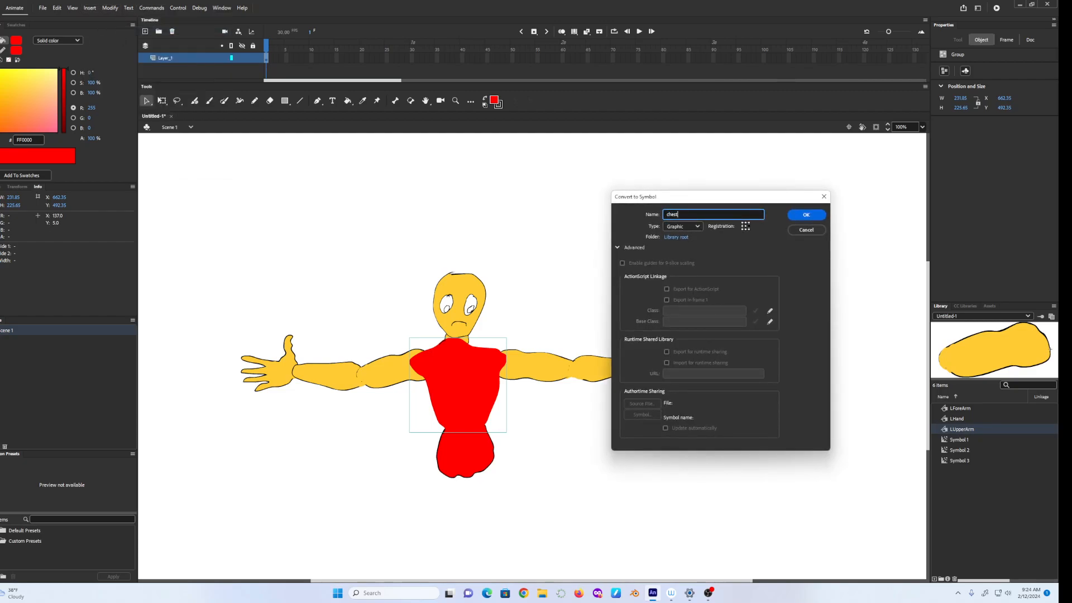
key("Return")
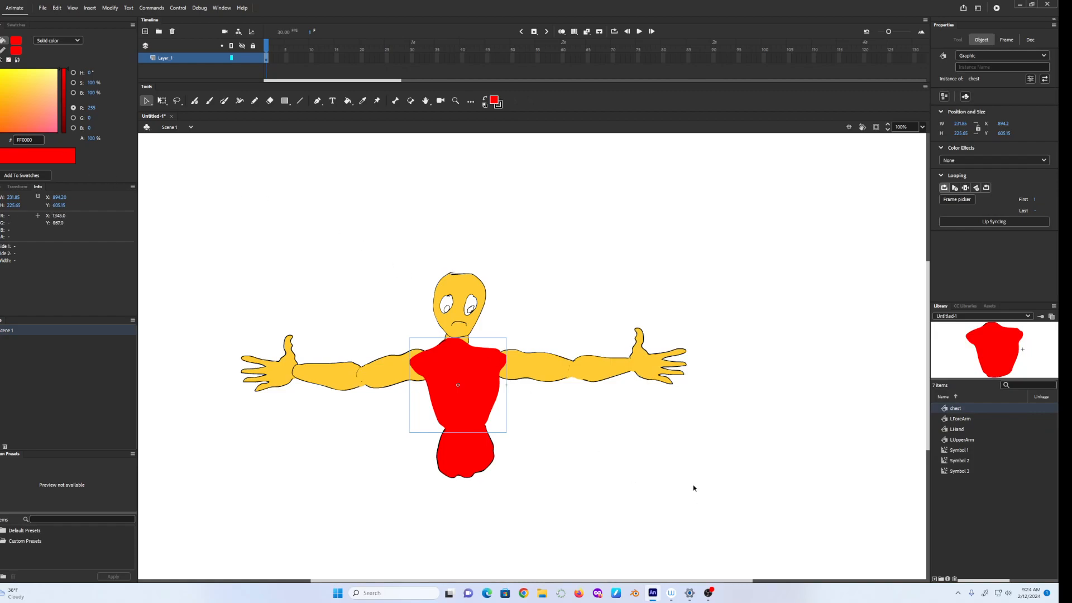
Convert the upper arm on the right side of the torso to a graphic symbol named RUpperArm.
left_click(531, 364)
left_click(110, 8)
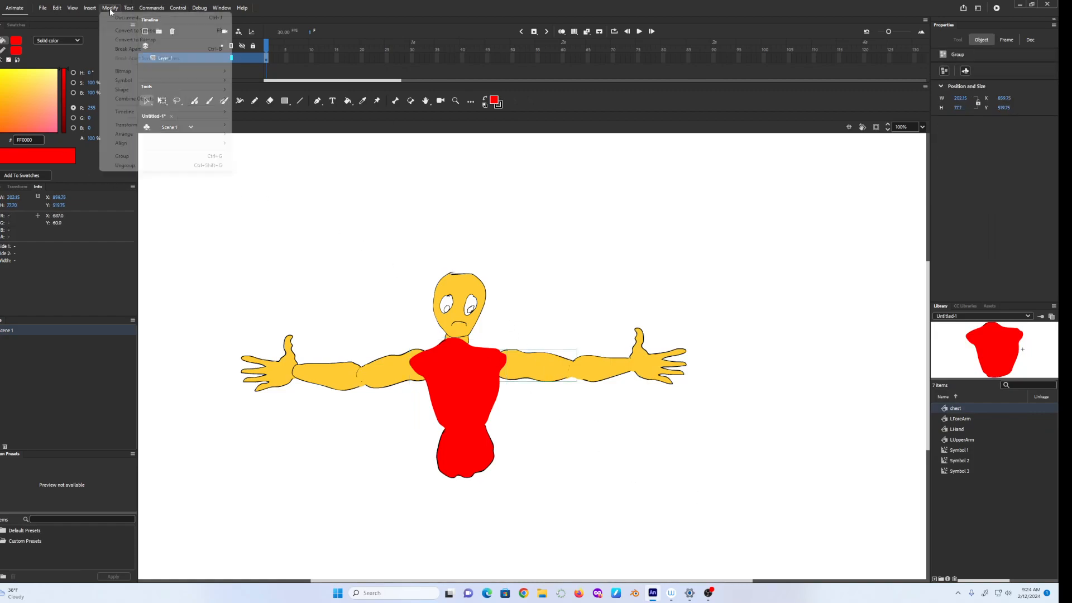
left_click(136, 29)
type("RUpperArm")
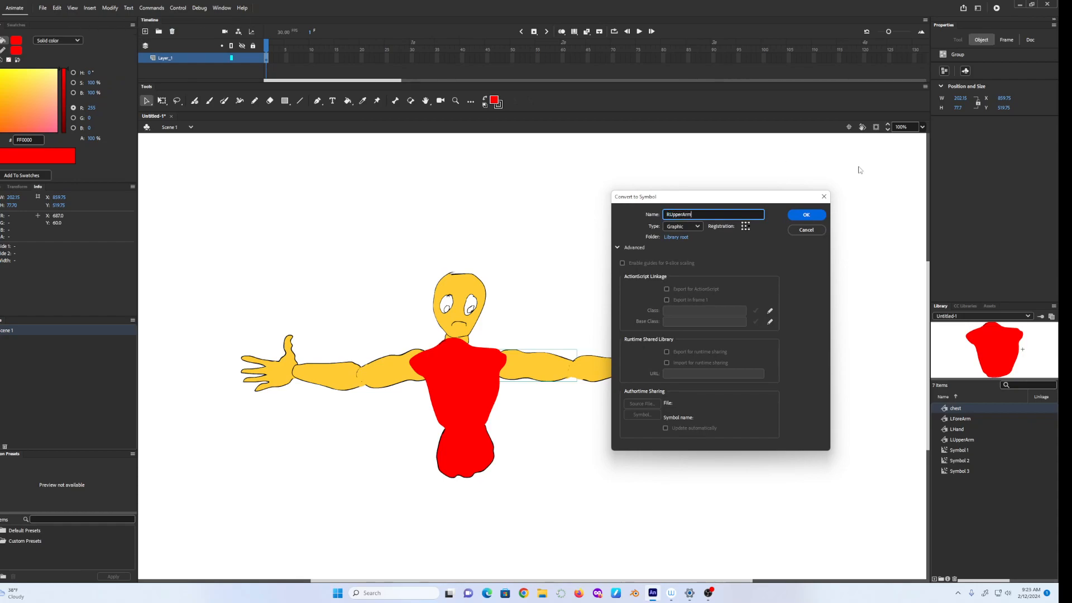
left_click(806, 214)
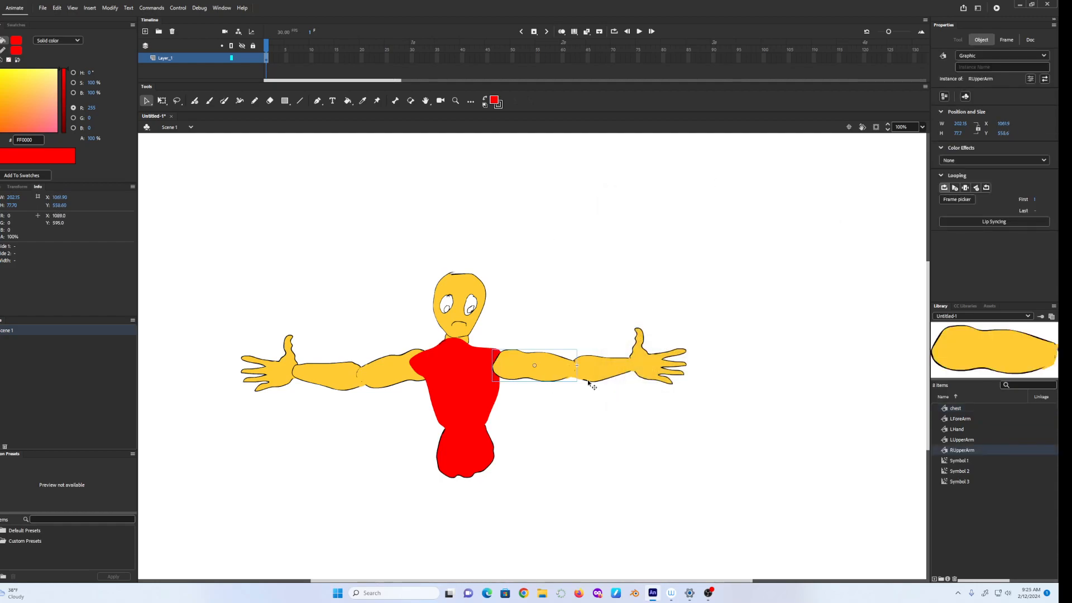
Convert the forearm next to the RUpperArm symbol to a graphic symbol named RLowerArm.
left_click(600, 364)
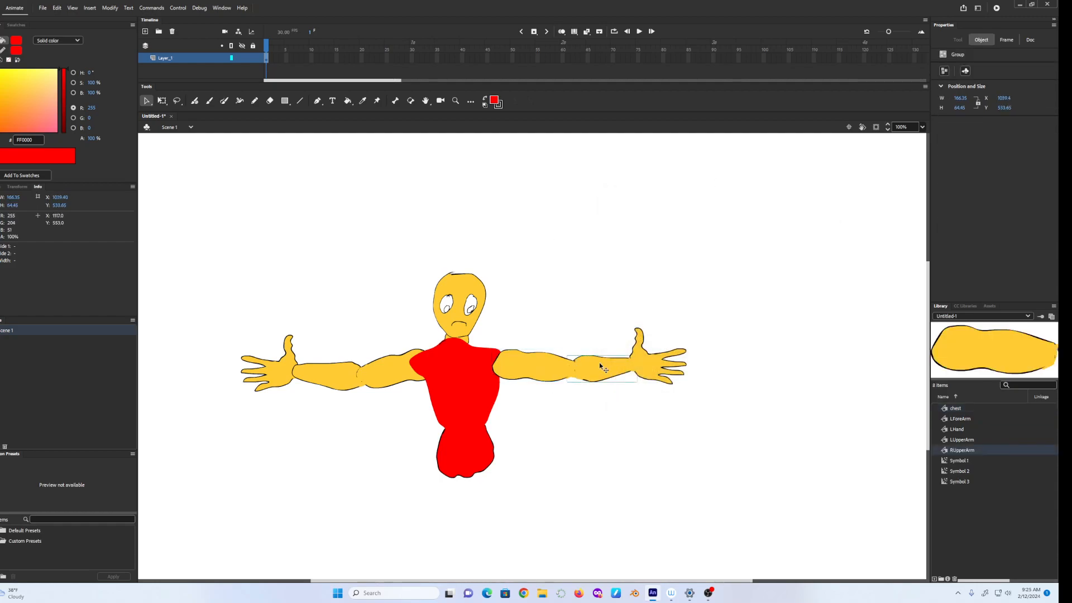
left_click(110, 8)
left_click(128, 31)
type("RLowerArm")
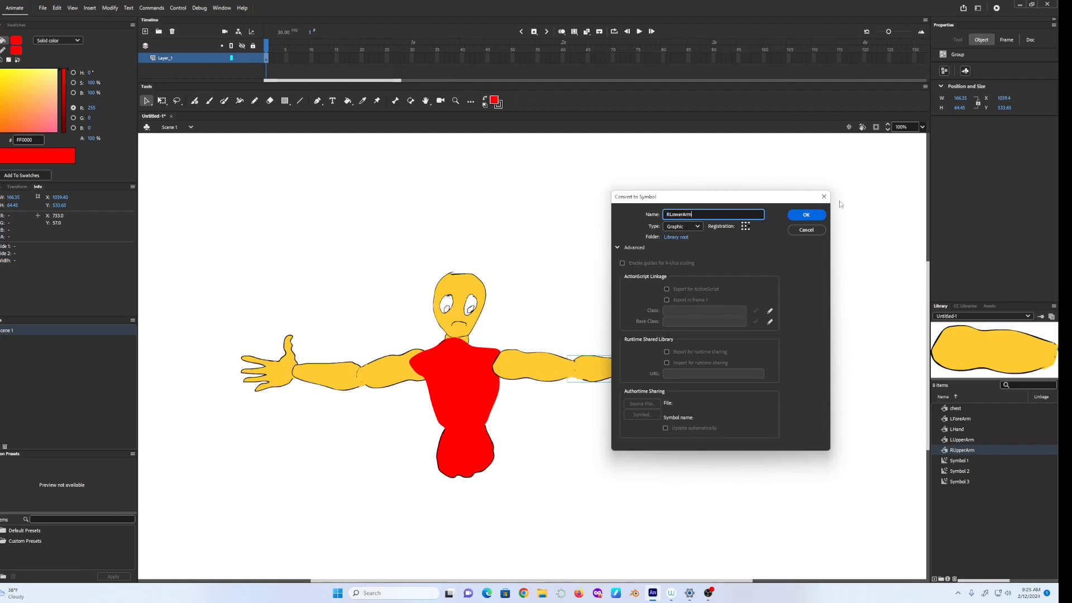
left_click(819, 214)
Convert the hand at the end of the RLowerArm symbol to a graphic symbol named RHand.
left_click(658, 373)
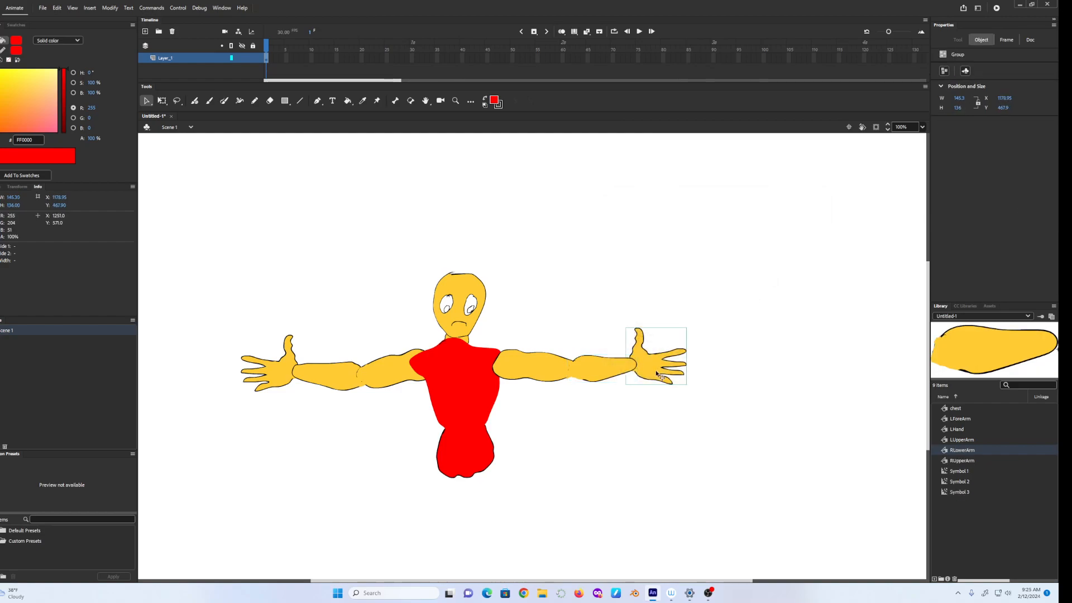
left_click(113, 8)
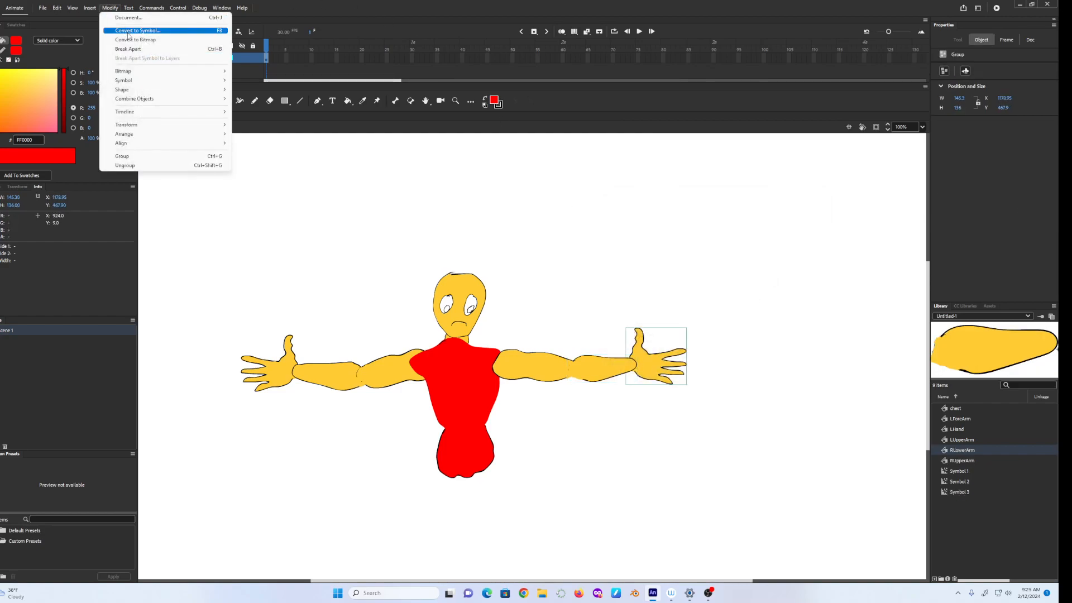
left_click(129, 30)
type("RHand")
key("Return")
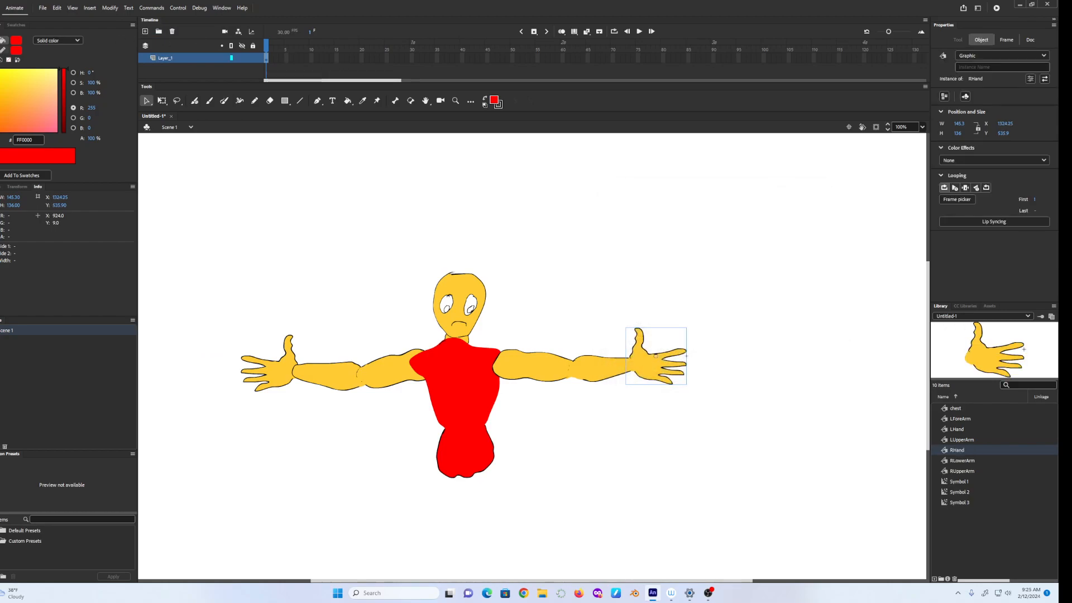
Convert the neck group between the head and the chest to a graphic symbol named neck.
left_click(467, 342)
right_click(468, 342)
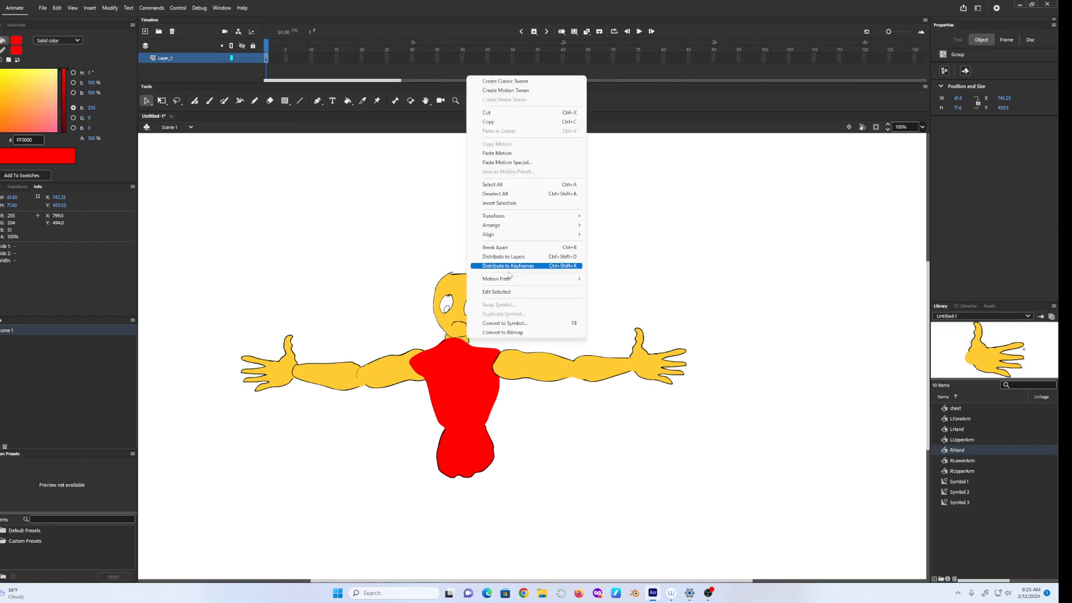
left_click(519, 324)
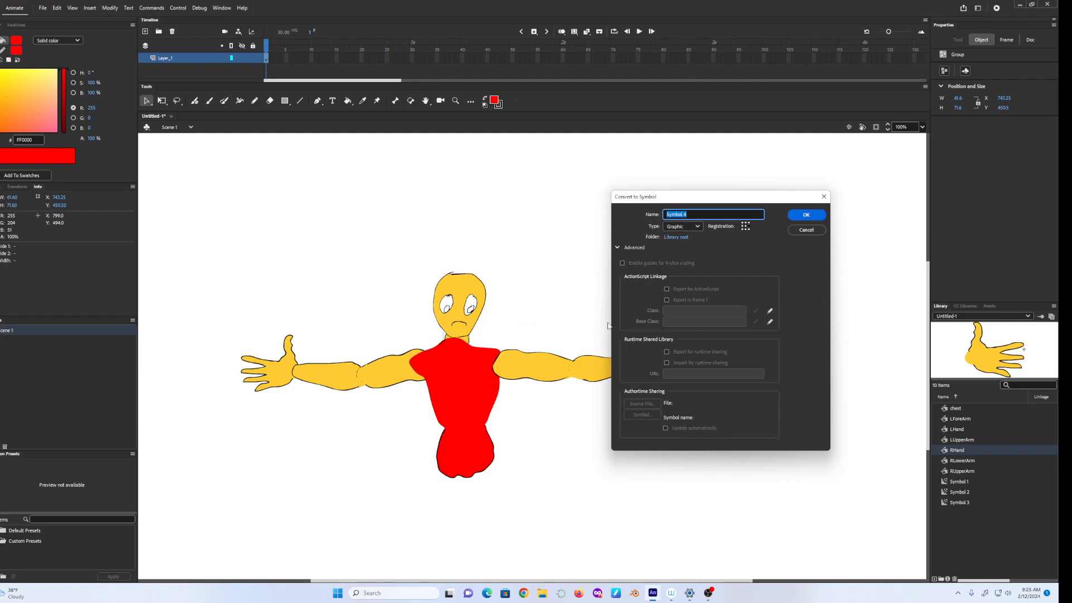
type("r")
key("Return")
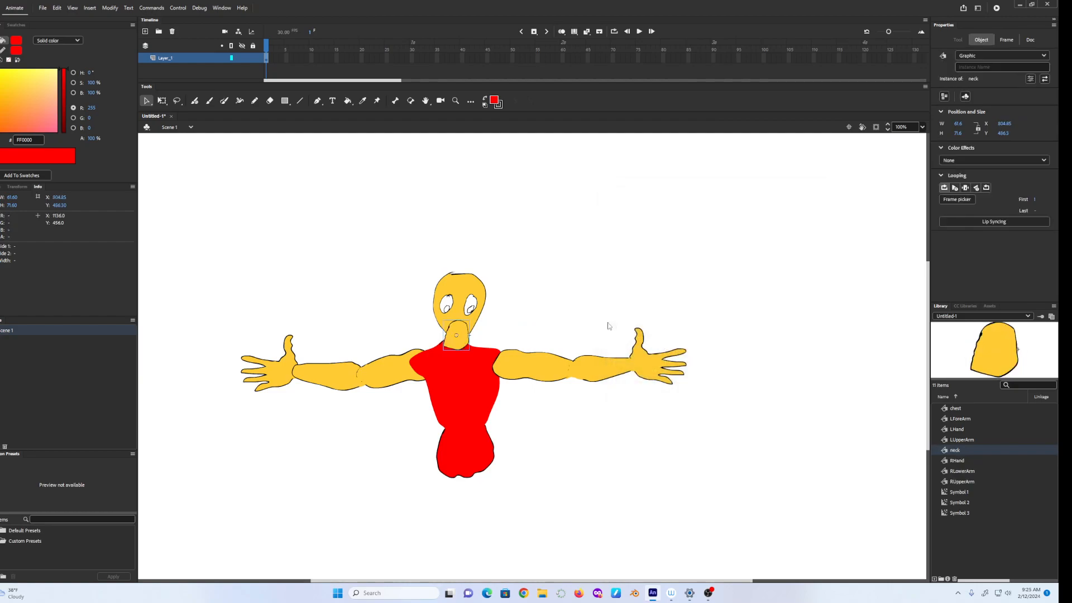
Convert the head group to a graphic symbol named head.
left_click(470, 299)
right_click(462, 292)
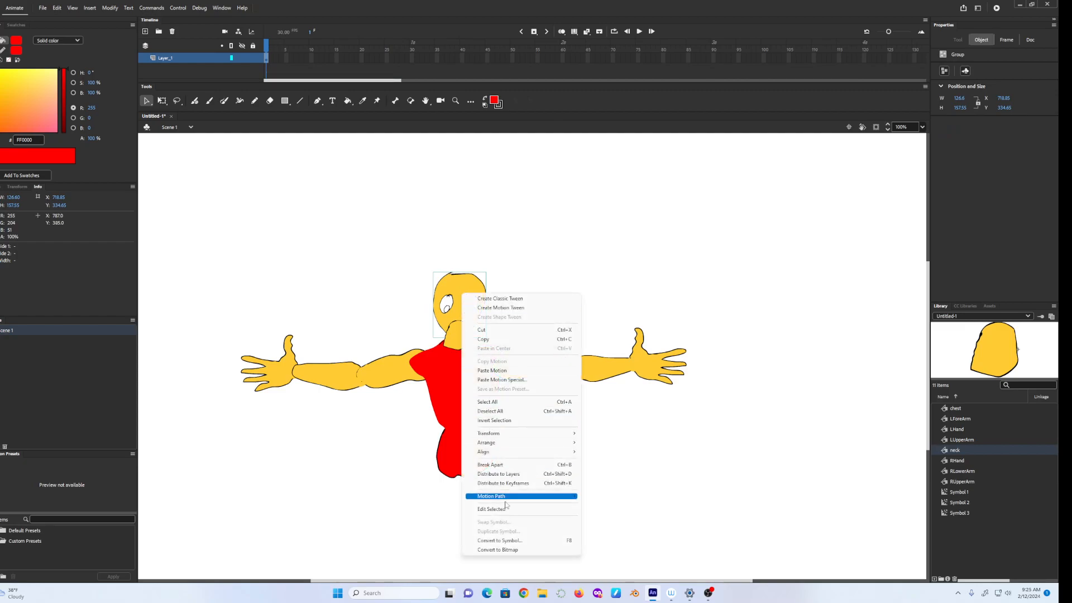
left_click(498, 540)
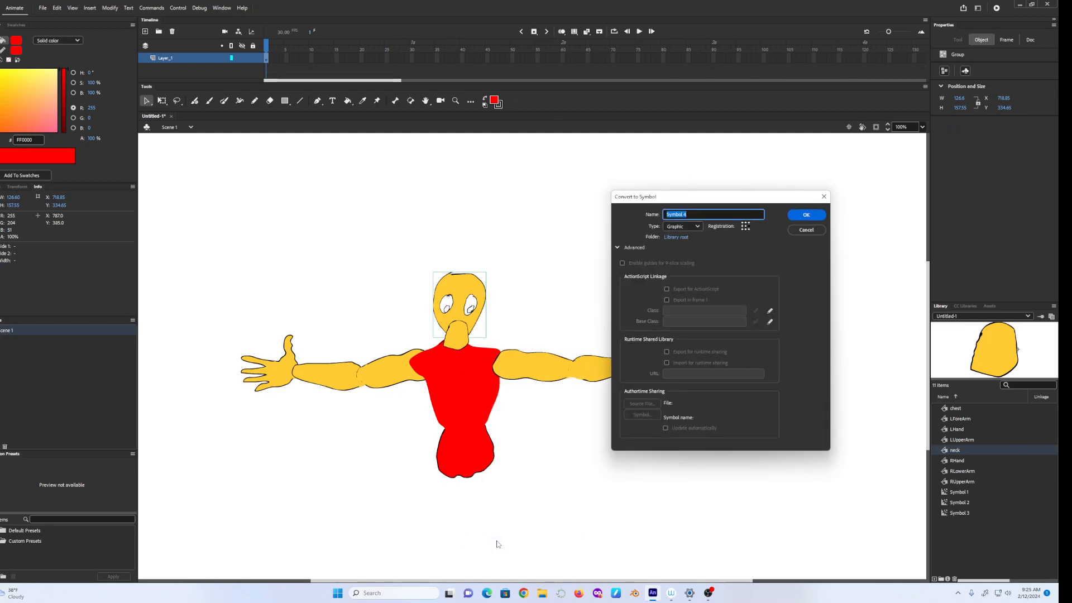
type("head")
left_click(819, 215)
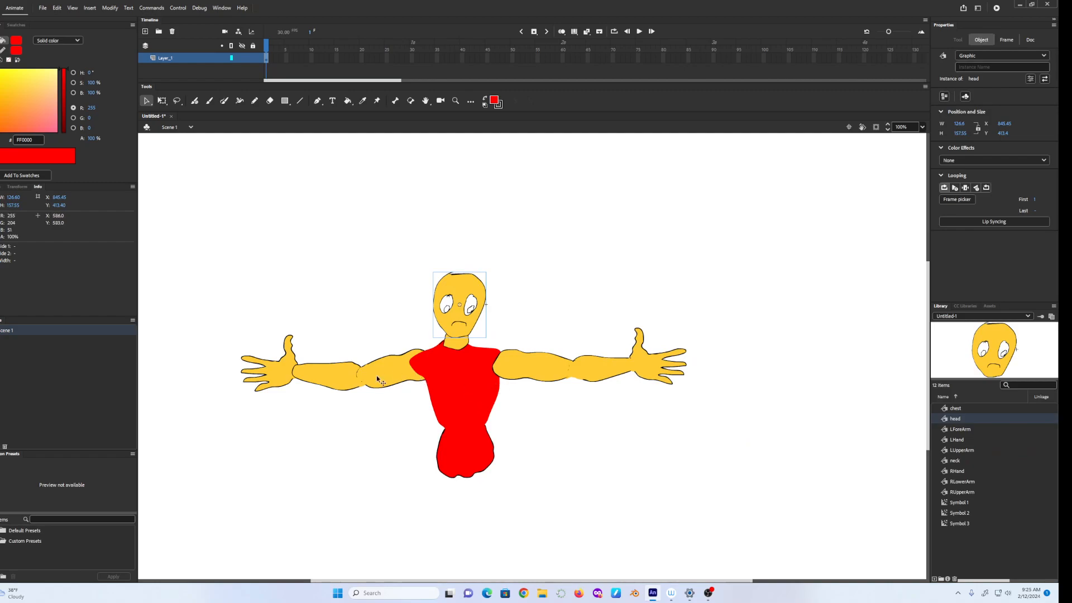
Send the chest symbol one level backward in the stacking order.
right_click(450, 374)
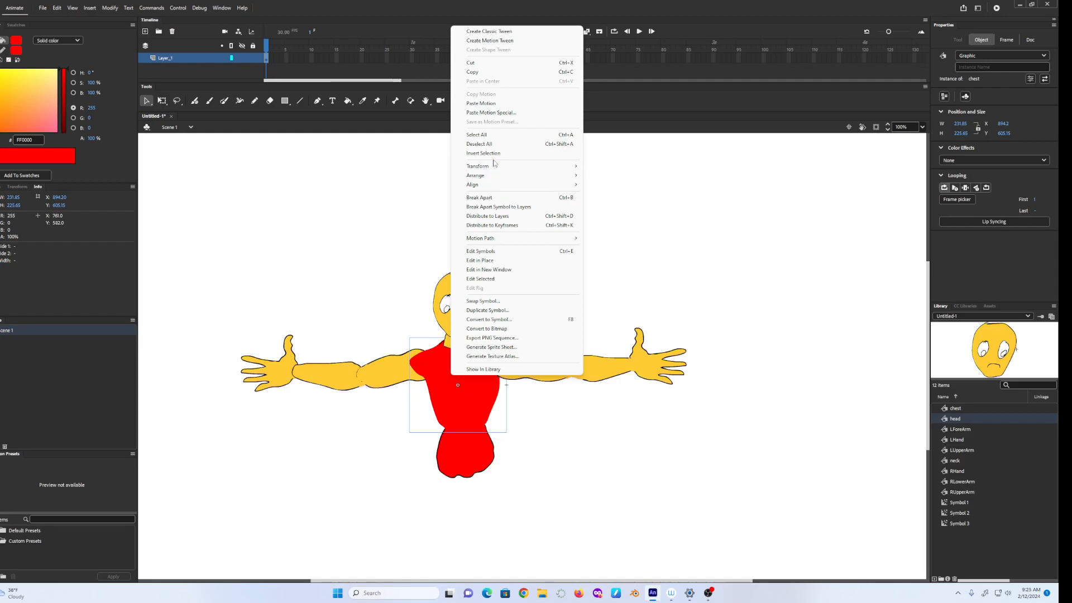
mouse_move(500, 178)
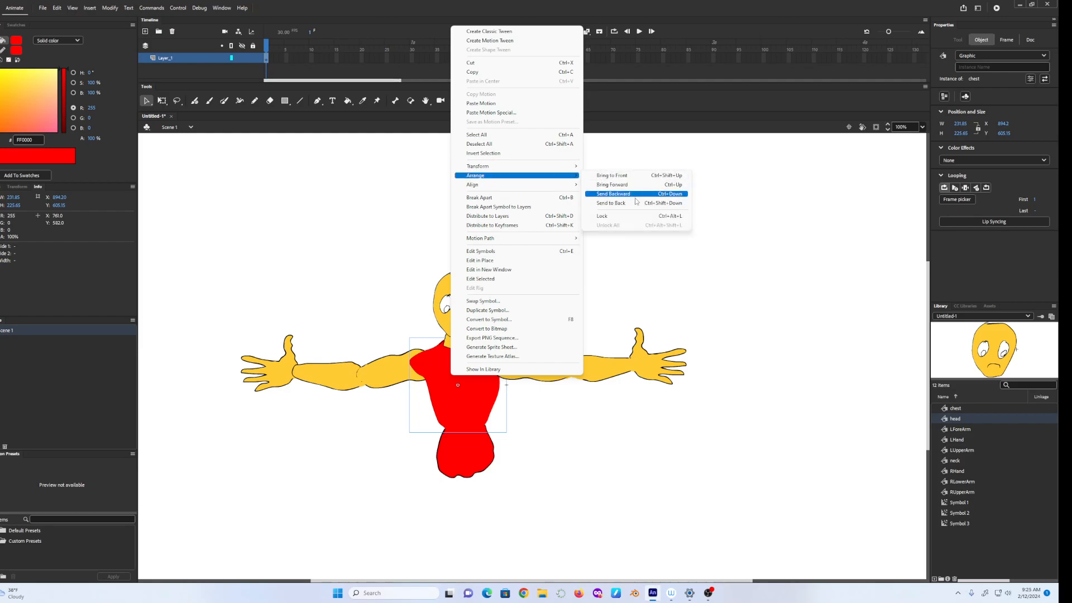
left_click(638, 195)
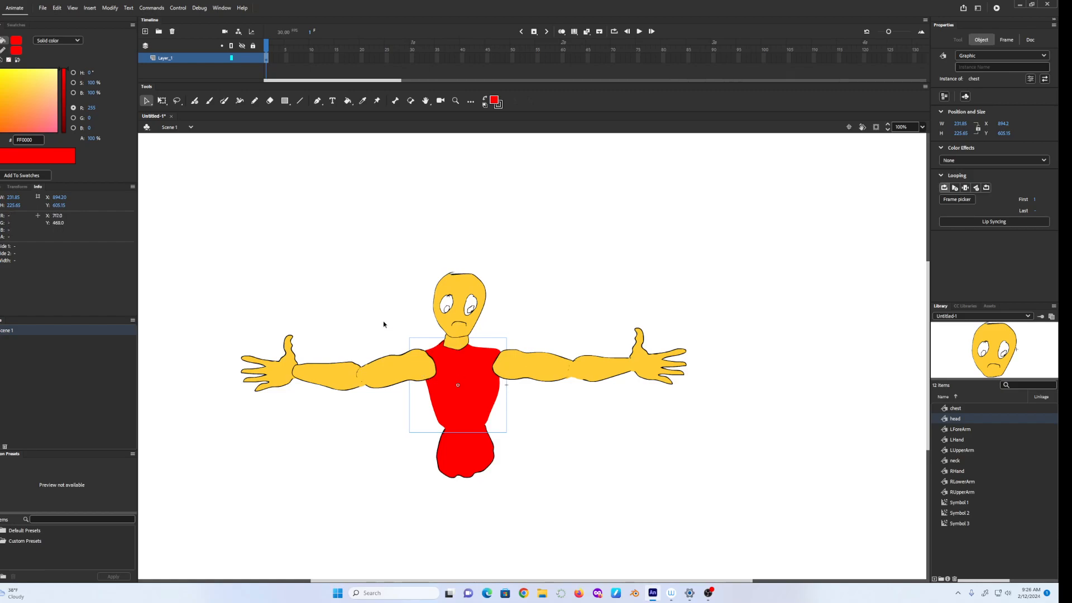
Use the Bone tool to link the chest through the neck to the head, and through the right-hand arm to its hand.
left_click(325, 359)
left_click(394, 101)
left_click_drag(461, 371, 459, 346)
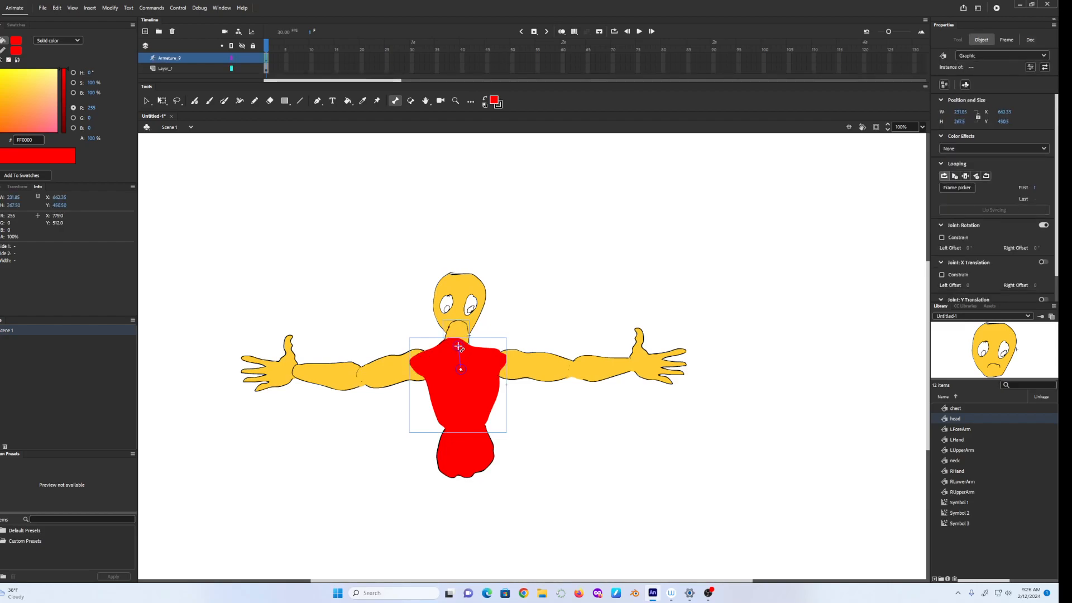
left_click_drag(458, 347, 458, 318)
right_click(461, 306)
mouse_move(483, 453)
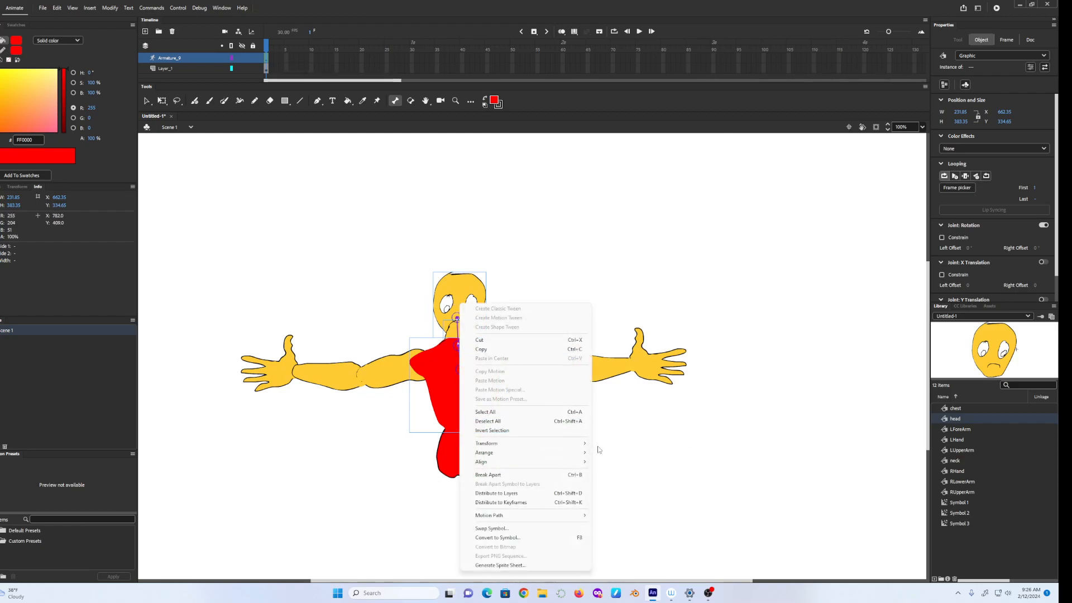
left_click(604, 455)
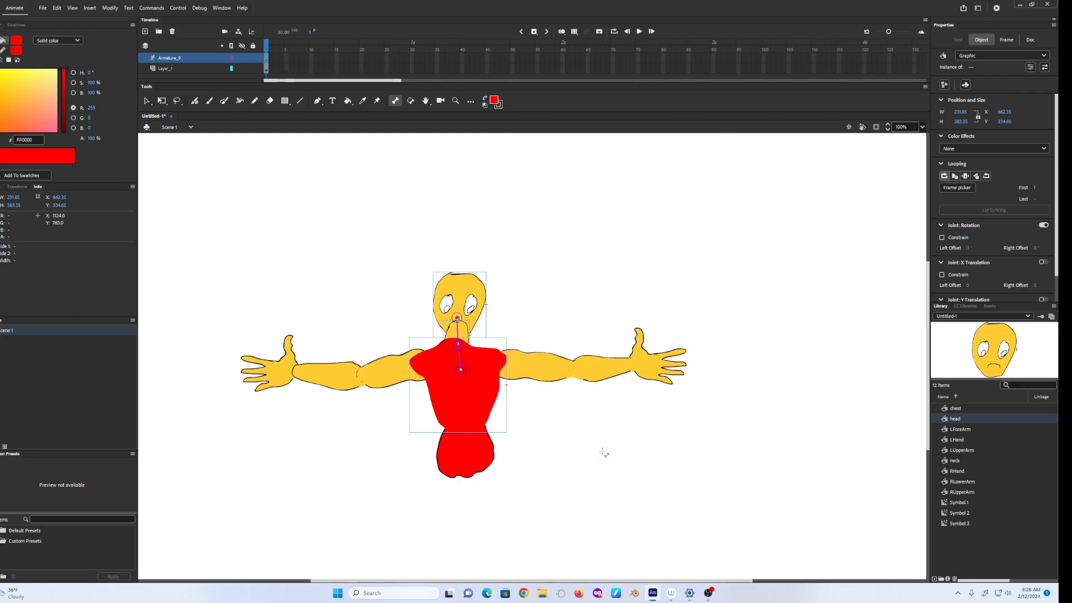
left_click_drag(474, 372, 644, 367)
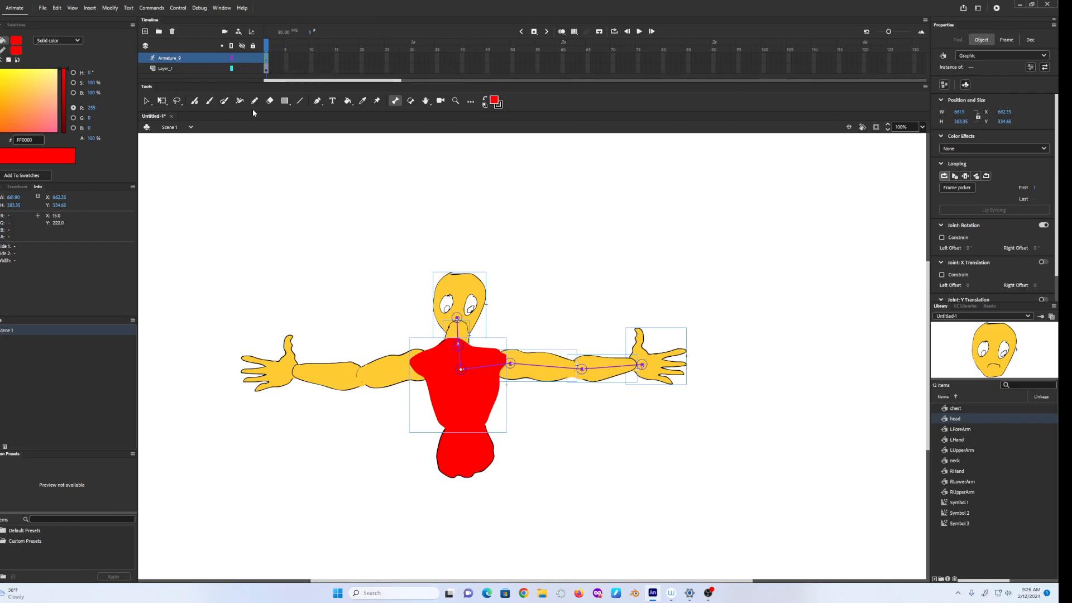
Draw three small red rectangles on Layer_1 frame 1: one beyond each hand and one above the head.
left_click(285, 103)
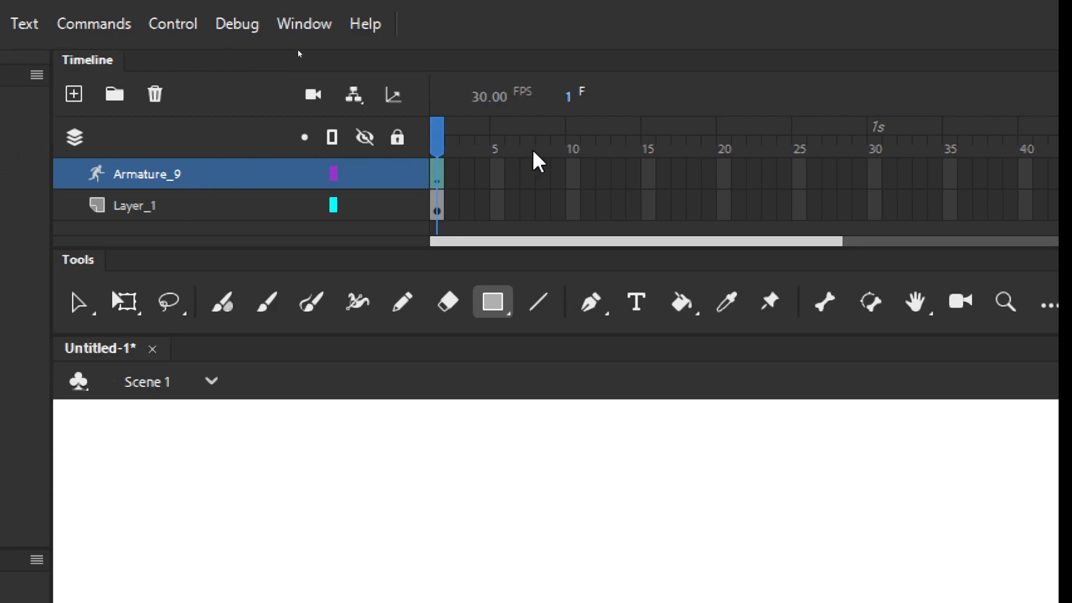
left_click(439, 212)
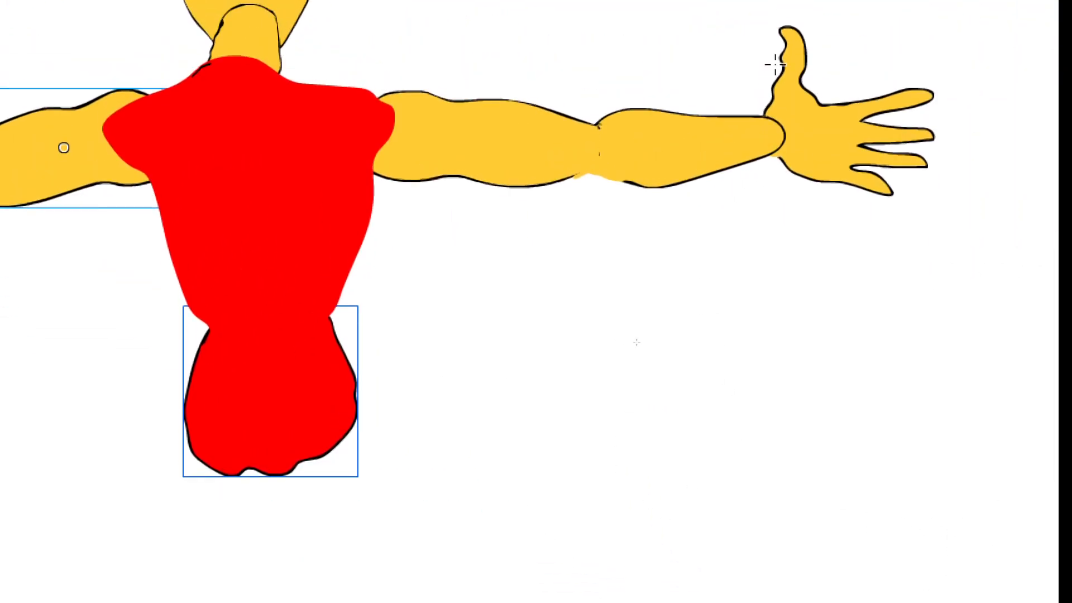
left_click_drag(755, 115, 773, 131)
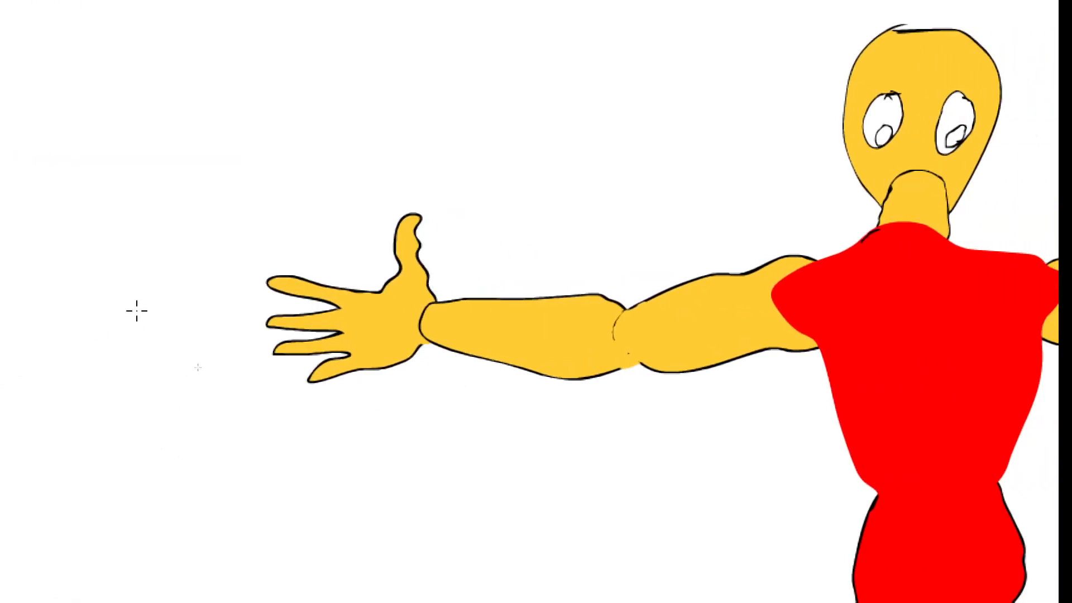
left_click_drag(137, 311, 158, 323)
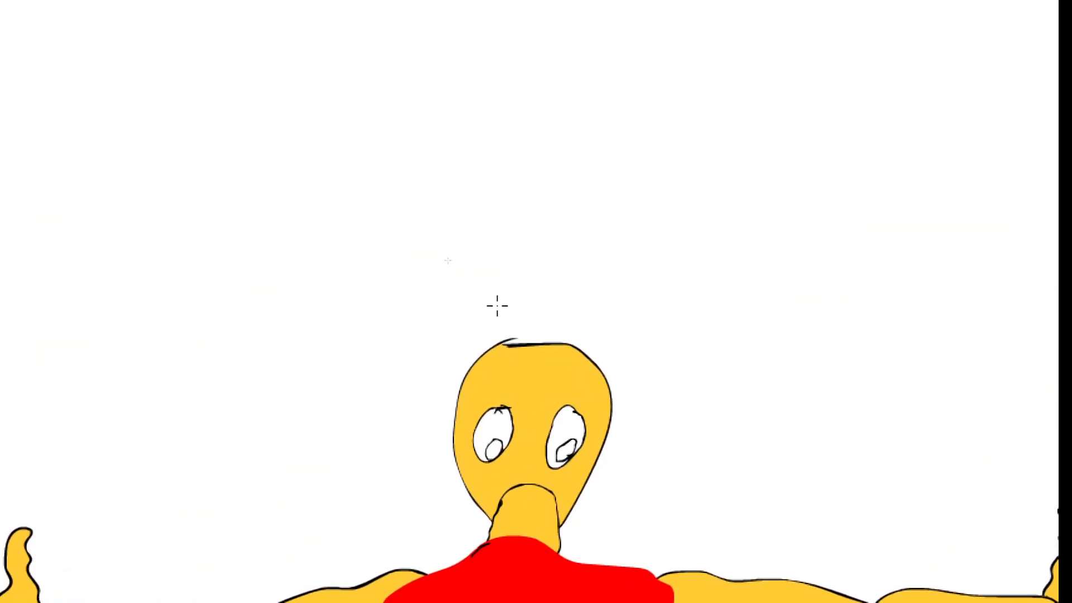
left_click_drag(518, 246, 534, 269)
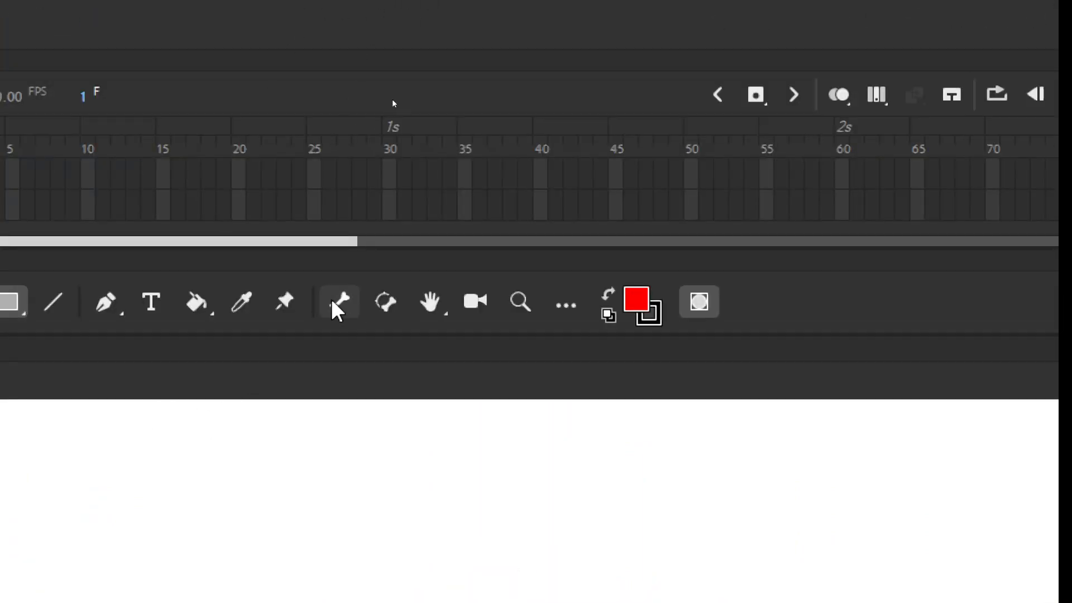
Add a bone from the wrist joint of the right-hand arm to the small rectangle beyond its fingers.
left_click(331, 301)
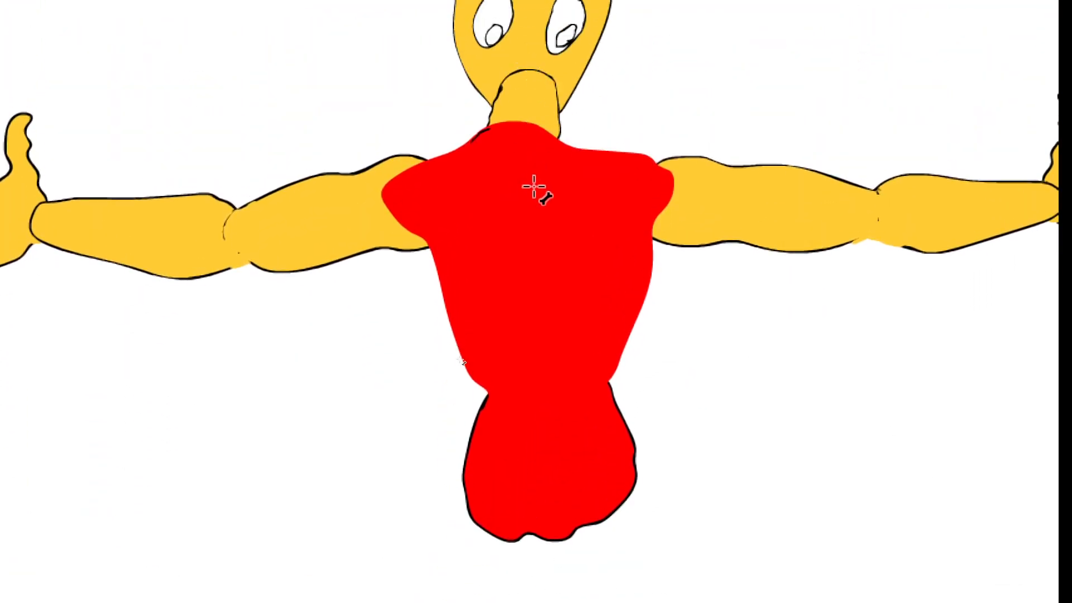
left_click(542, 185)
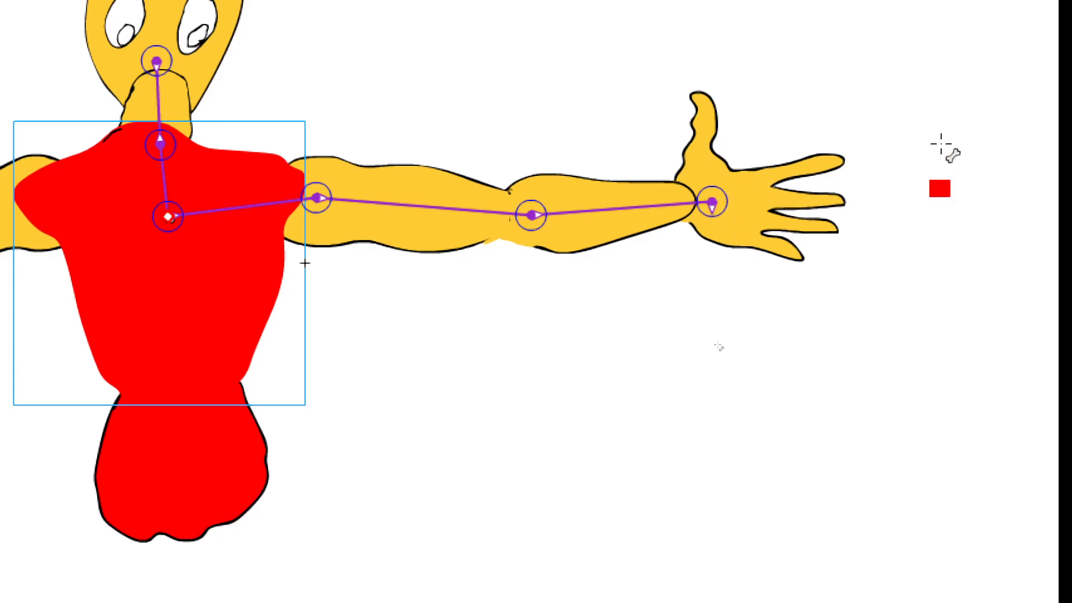
scroll(948, 151, "up", 2)
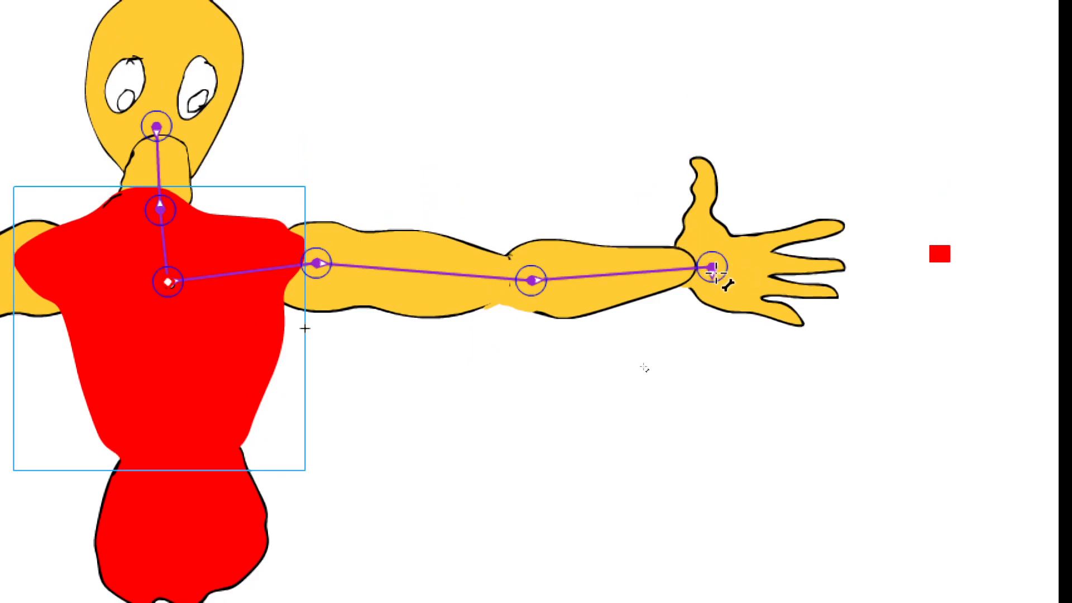
left_click_drag(718, 274, 944, 255)
scroll(949, 257, "right", 1)
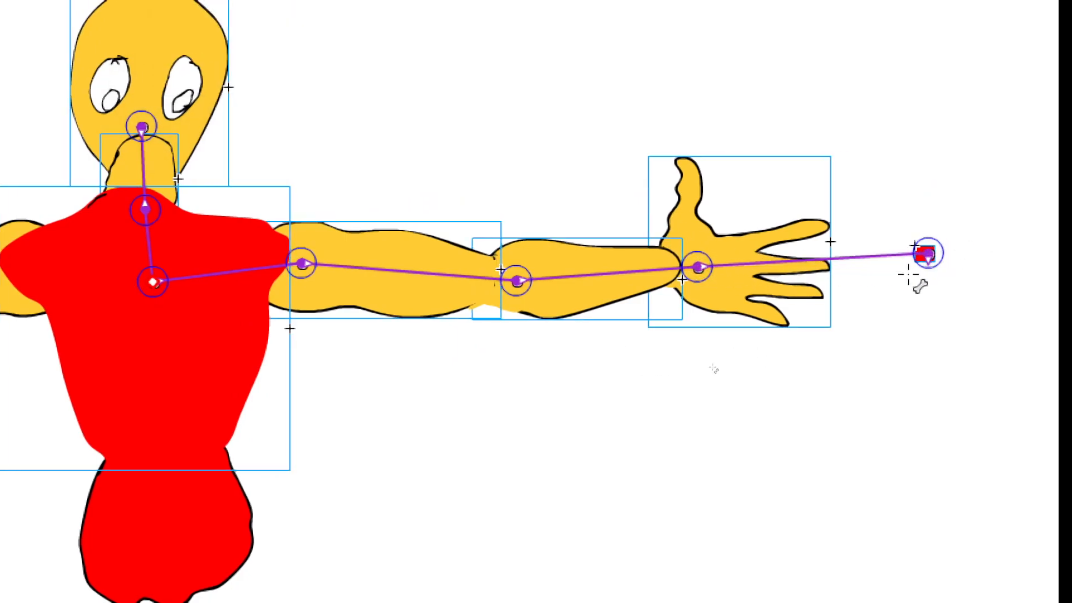
Add bones from the chest along the left-hand arm to its outer rectangle, and from the head joint to the rectangle above.
scroll(924, 253, "up", 5)
scroll(819, 518, "down", 2)
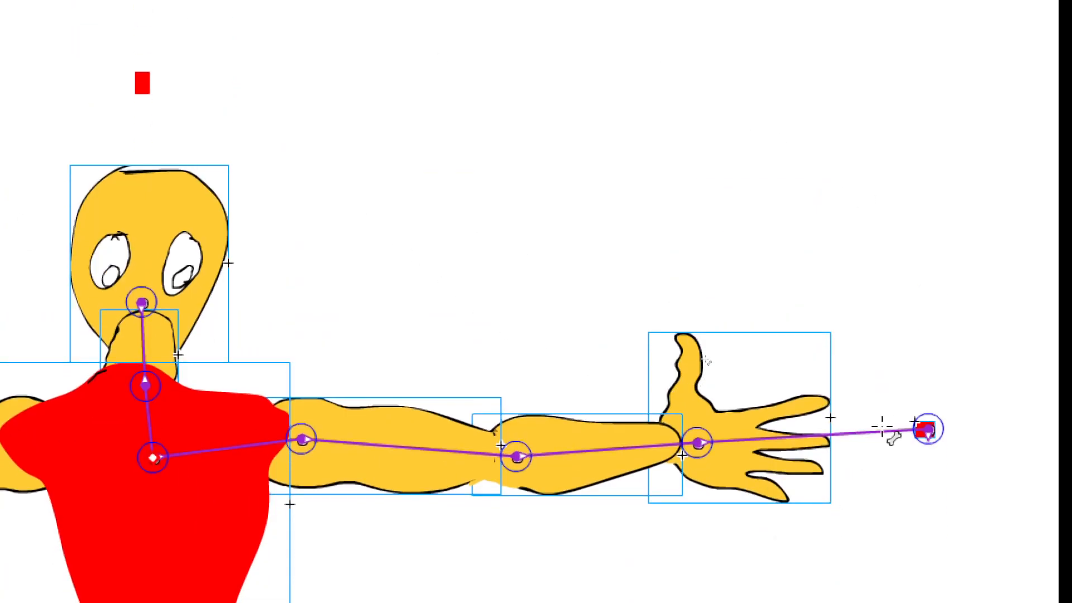
scroll(587, 550, "down", 1)
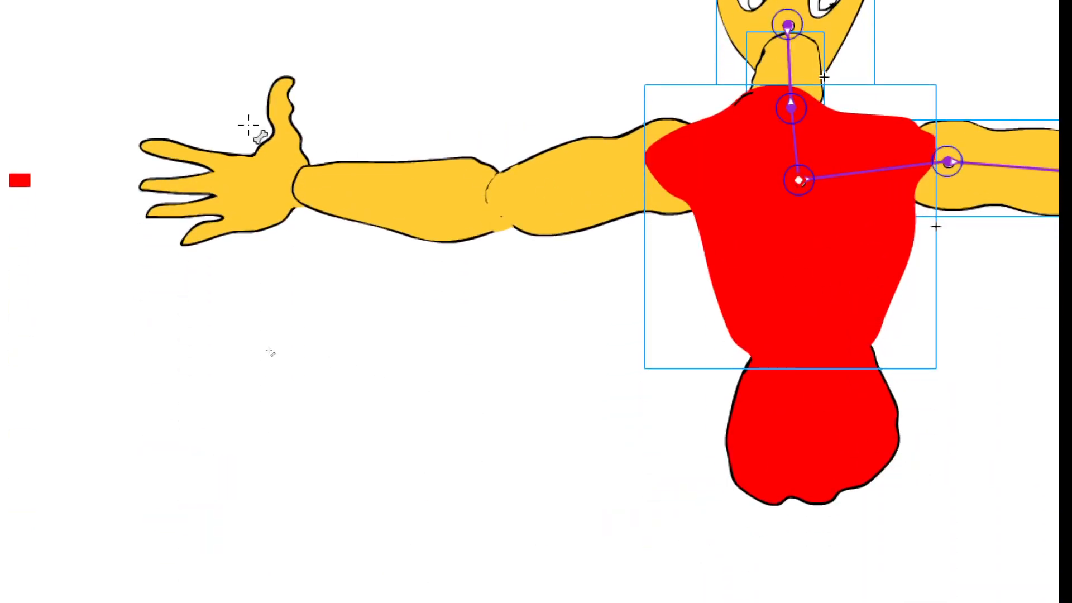
left_click_drag(799, 180, 19, 182)
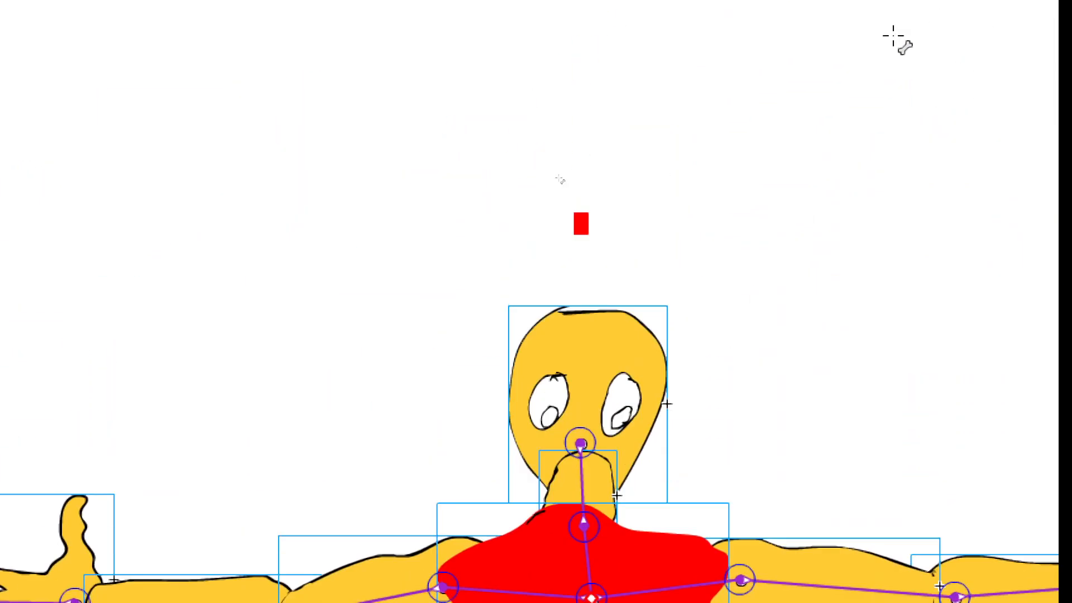
left_click_drag(581, 451, 585, 229)
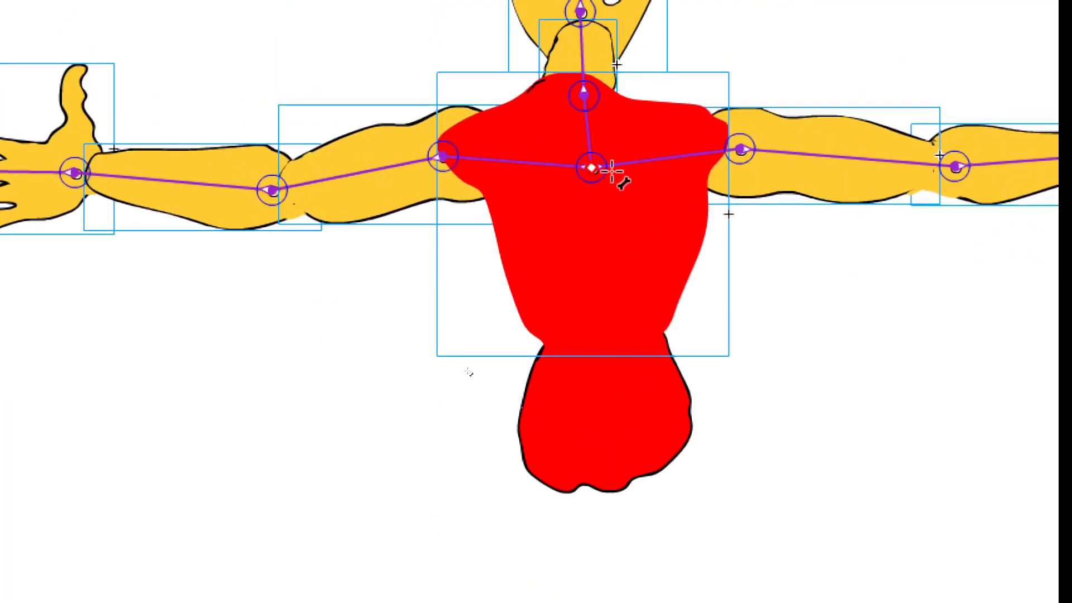
Try to add a bone from the chest joint to the red shape below the chest.
left_click_drag(592, 166, 609, 397)
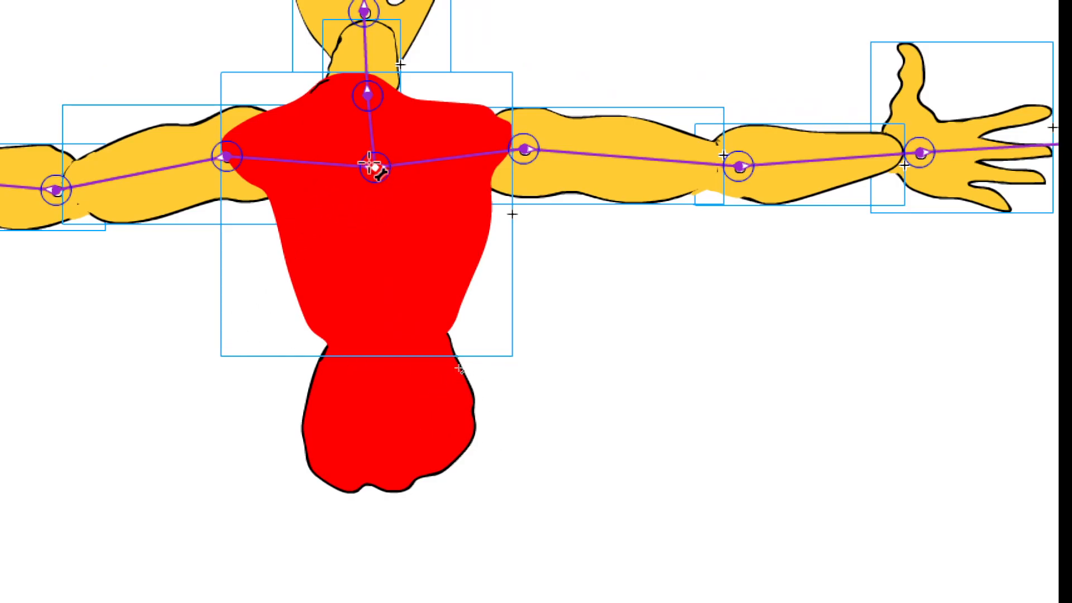
left_click_drag(383, 174, 385, 403)
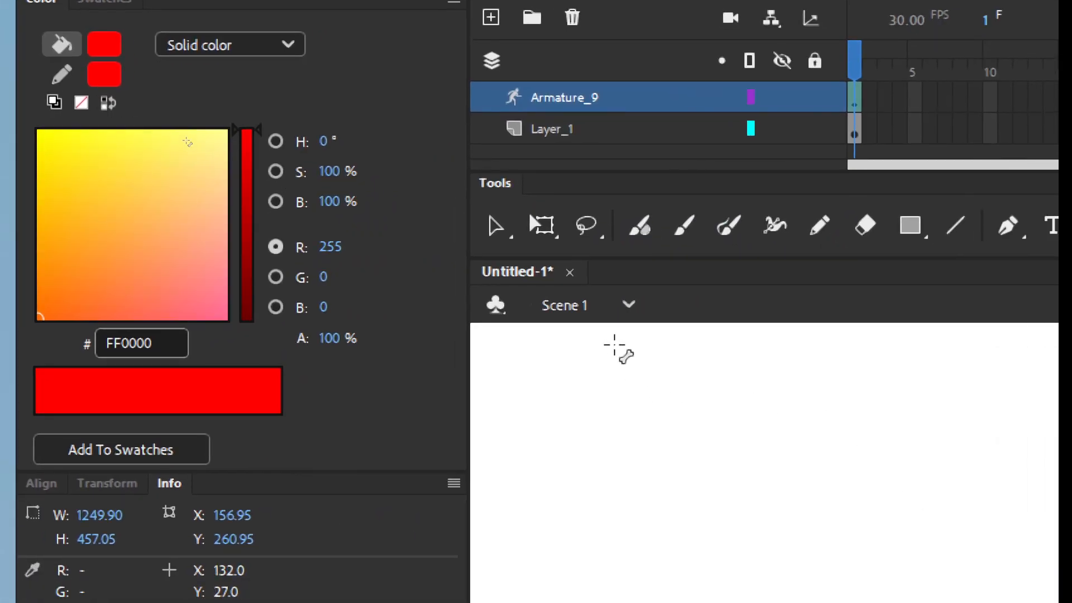
Shift the red shape below the chest slightly and convert it to a graphic symbol named waist.
left_click(490, 237)
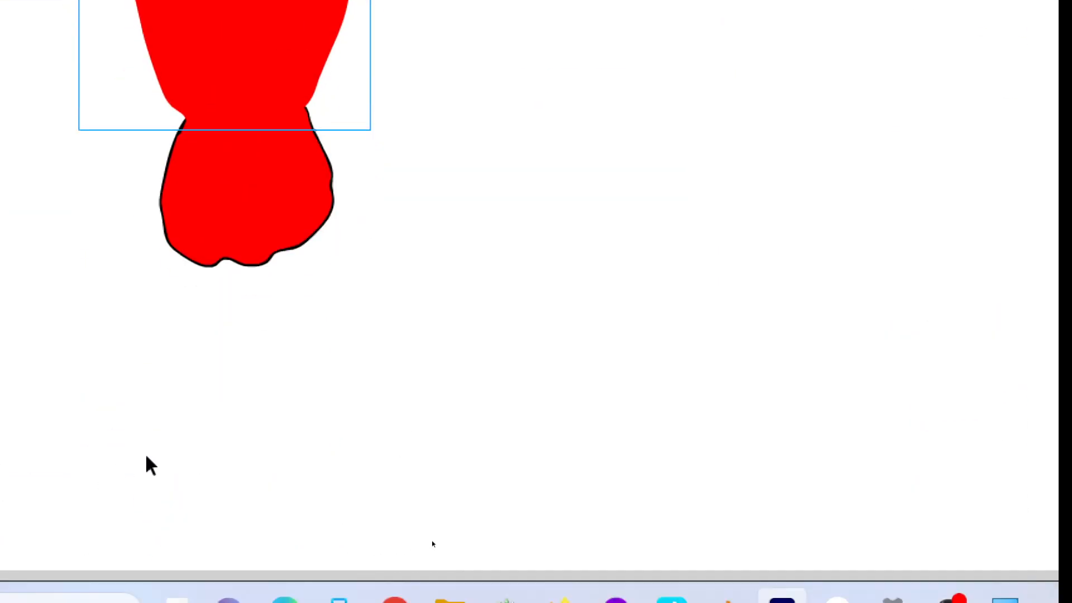
left_click(247, 196)
mouse_move(247, 190)
left_mouse_down()
mouse_move(273, 203)
mouse_move(383, 337)
mouse_move(247, 166)
mouse_move(259, 187)
mouse_move(249, 186)
mouse_move(263, 191)
mouse_move(257, 184)
left_mouse_up()
right_click(254, 237)
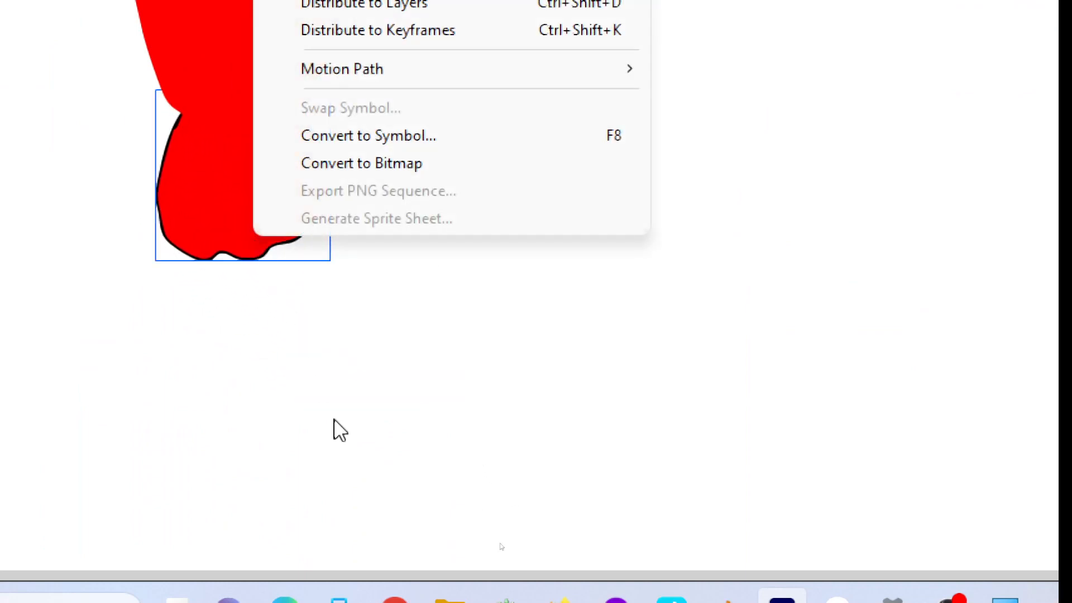
left_click(398, 118)
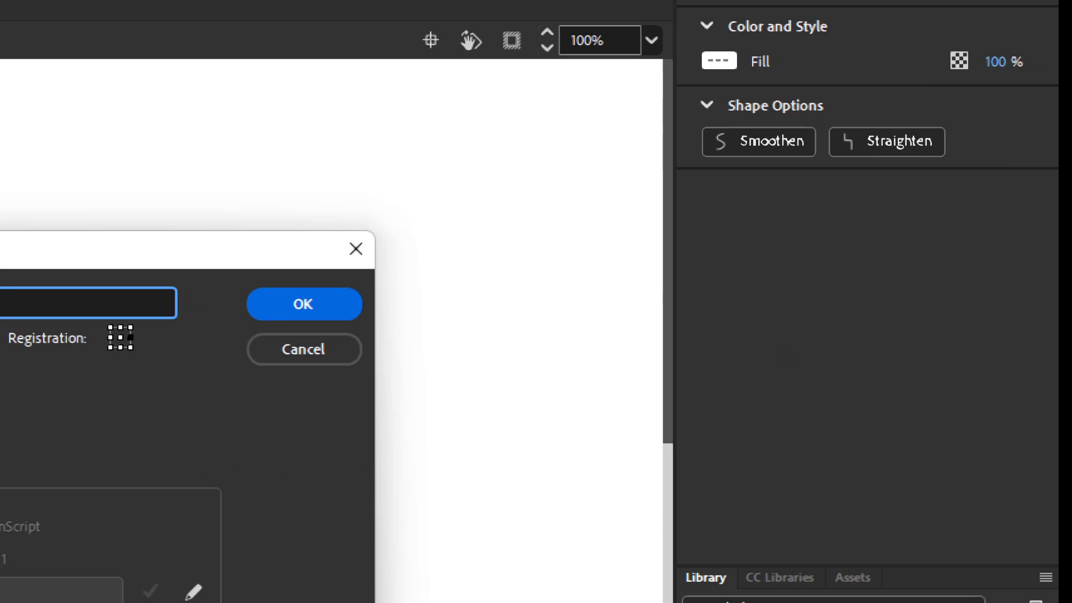
key("Return")
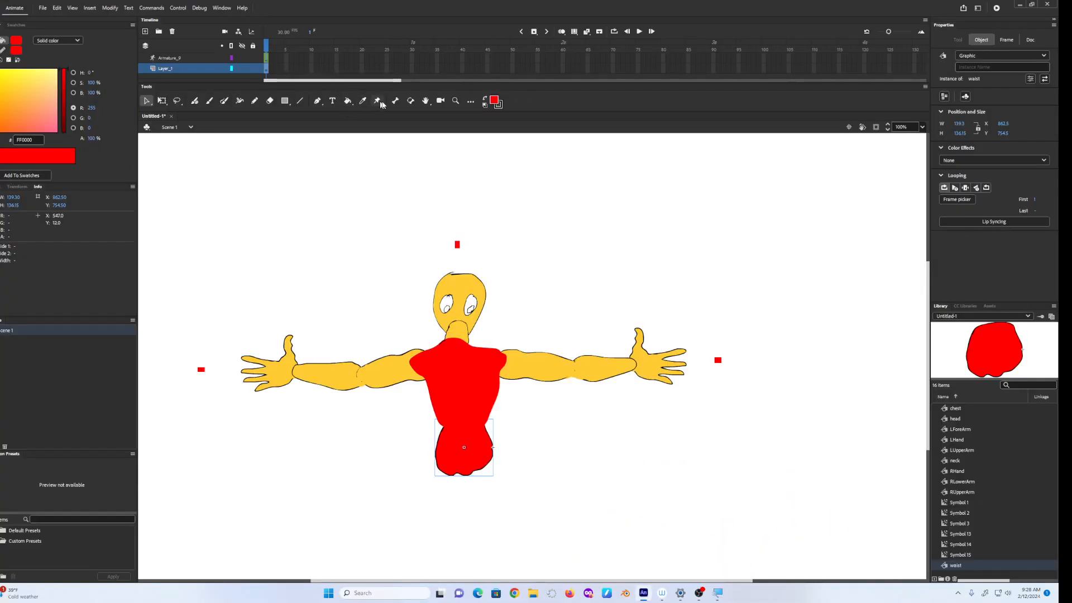
Add a bone from the chest joint of Armature_9 to the waist symbol.
left_click(377, 101)
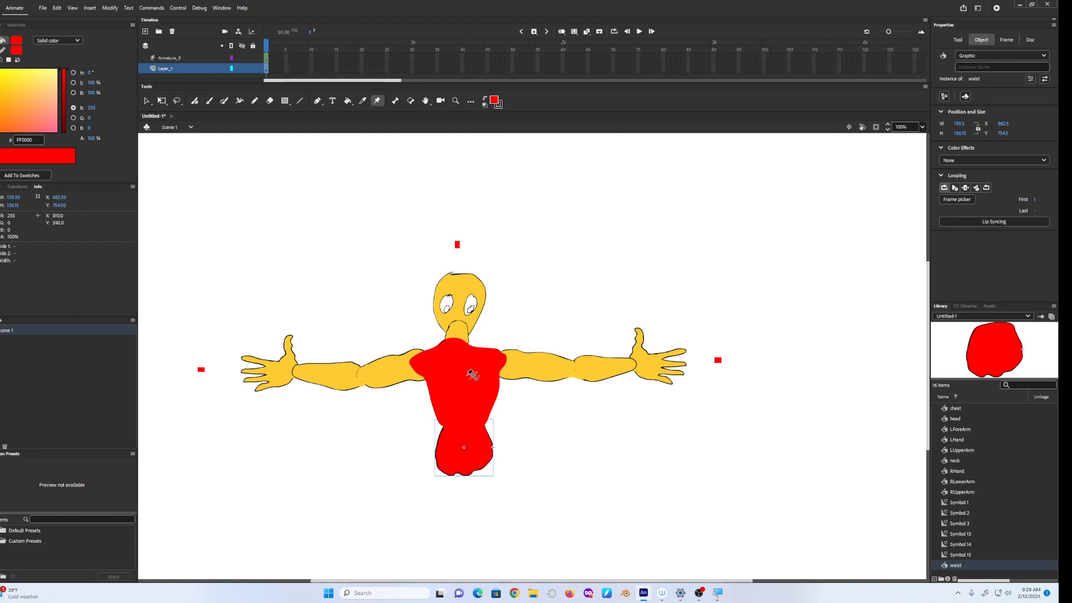
left_click(461, 361)
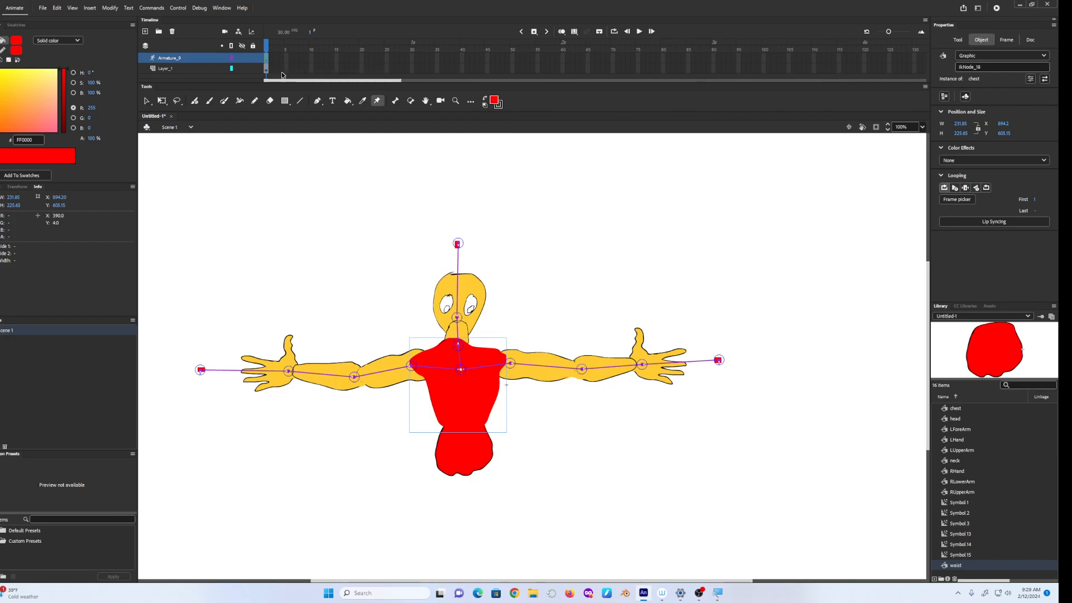
left_click(266, 59)
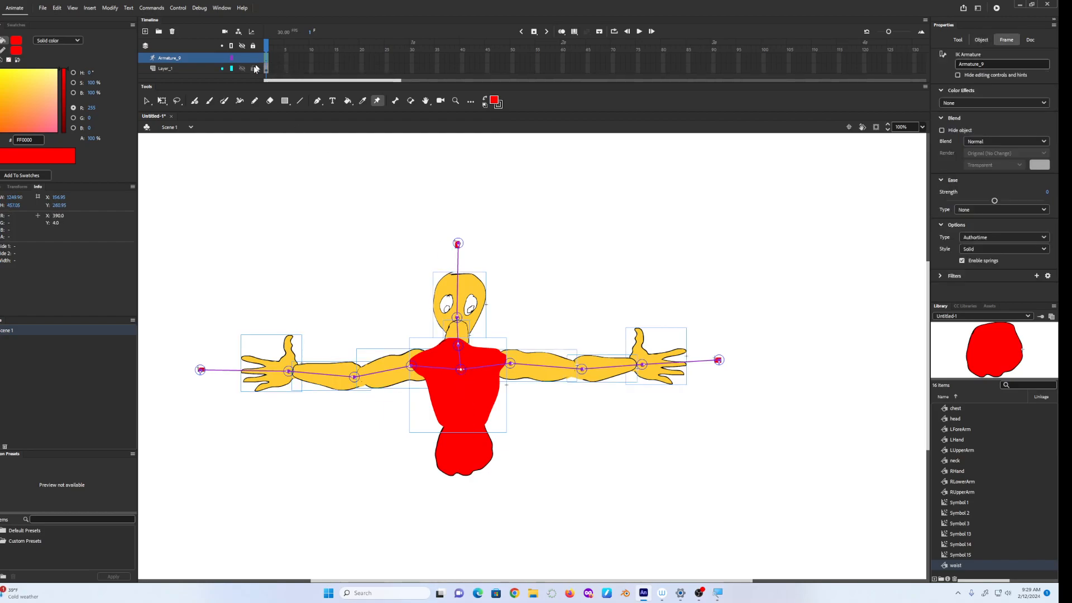
left_click(374, 103)
left_click(397, 102)
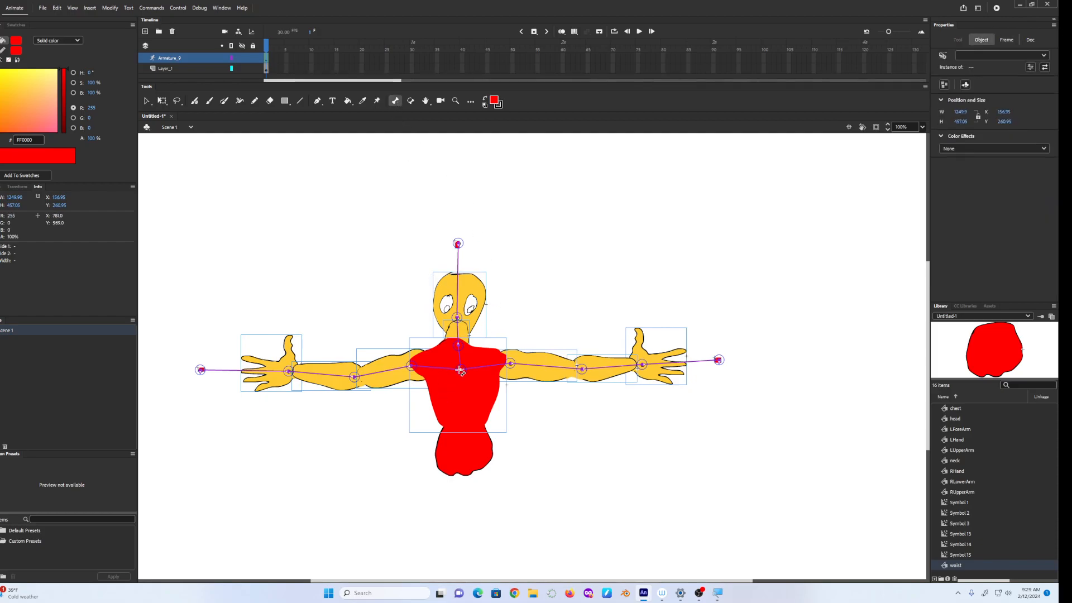
left_click(464, 455)
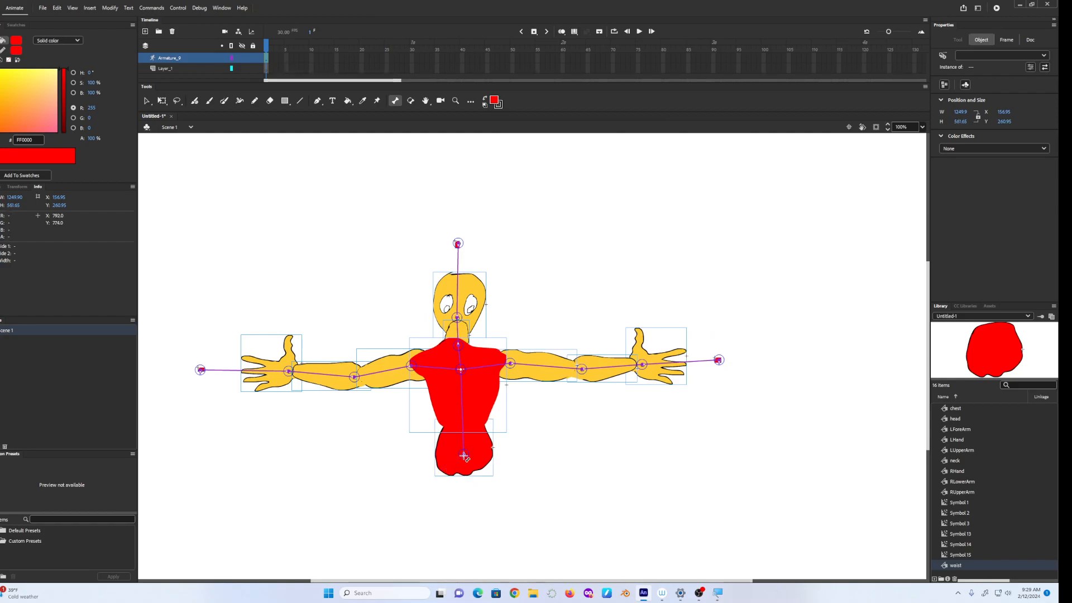
mouse_move(487, 468)
left_mouse_down()
mouse_move(475, 464)
mouse_move(488, 469)
left_mouse_up()
Draw a tall red oval outline for the upper leg at the waist's lower left on Layer_1 with the Pencil tool.
left_click(286, 101)
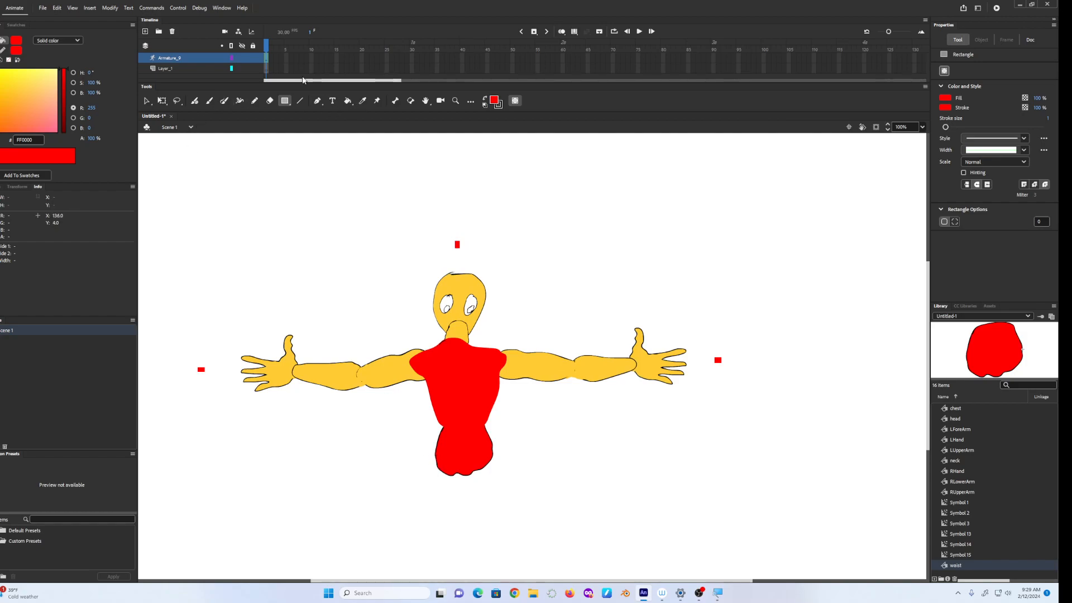
left_click(263, 68)
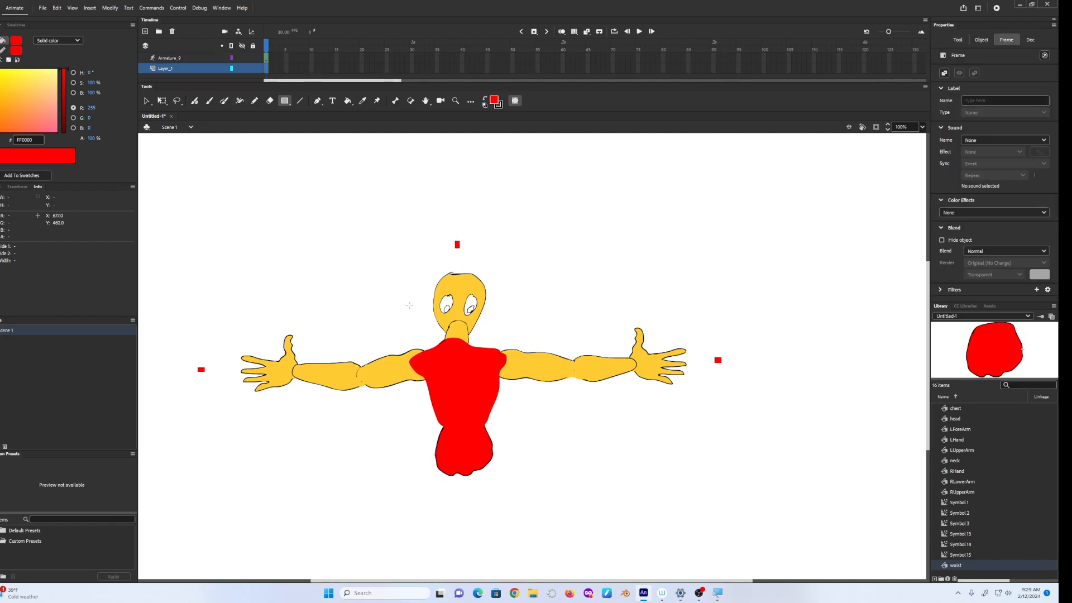
left_click(255, 101)
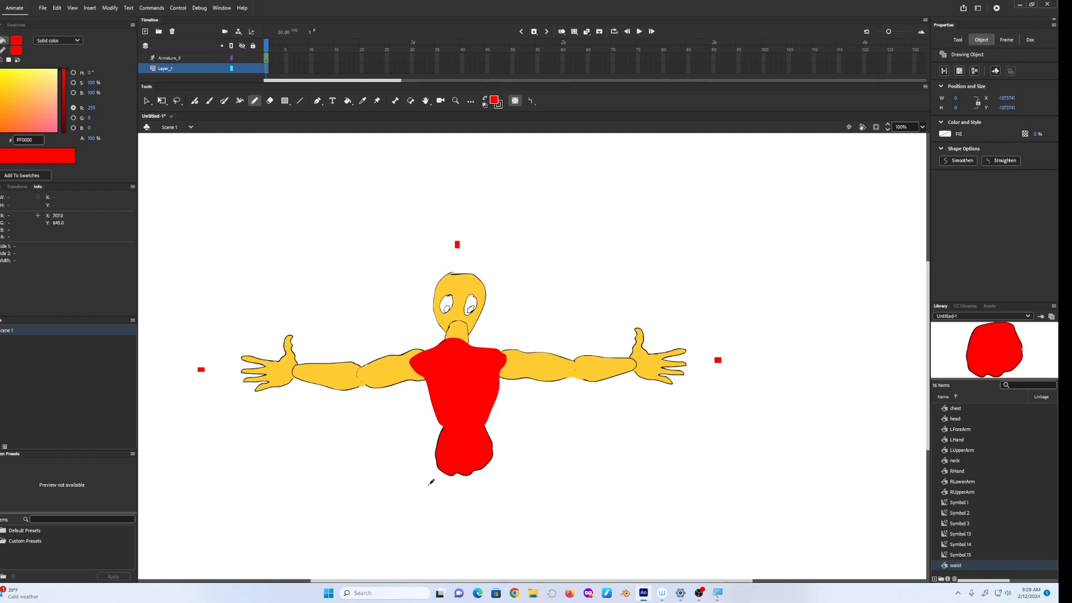
left_click_drag(434, 464, 429, 476)
mouse_move(446, 526)
left_mouse_down()
mouse_move(458, 493)
mouse_move(434, 466)
left_mouse_up()
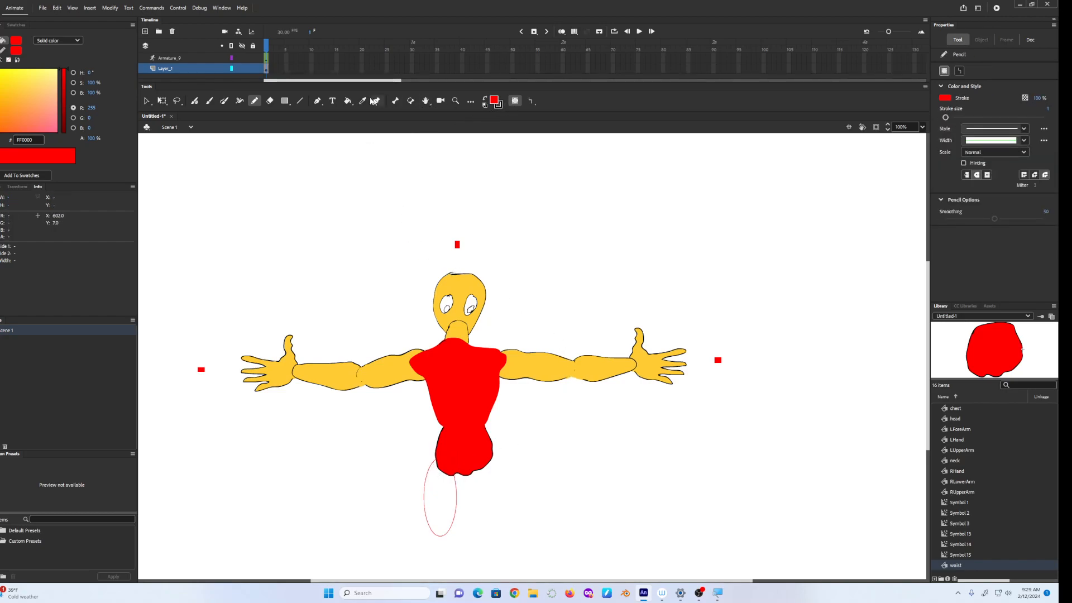
Fill the oval upper-leg outline at the waist's lower left with solid red FF0000.
left_click(347, 101)
left_click(451, 495)
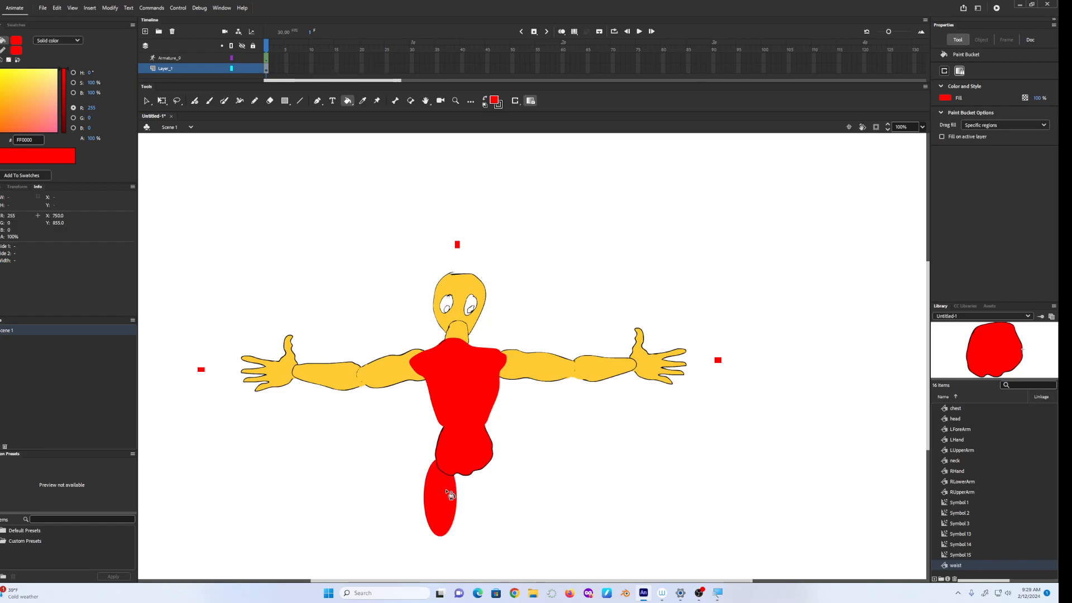
left_click(146, 101)
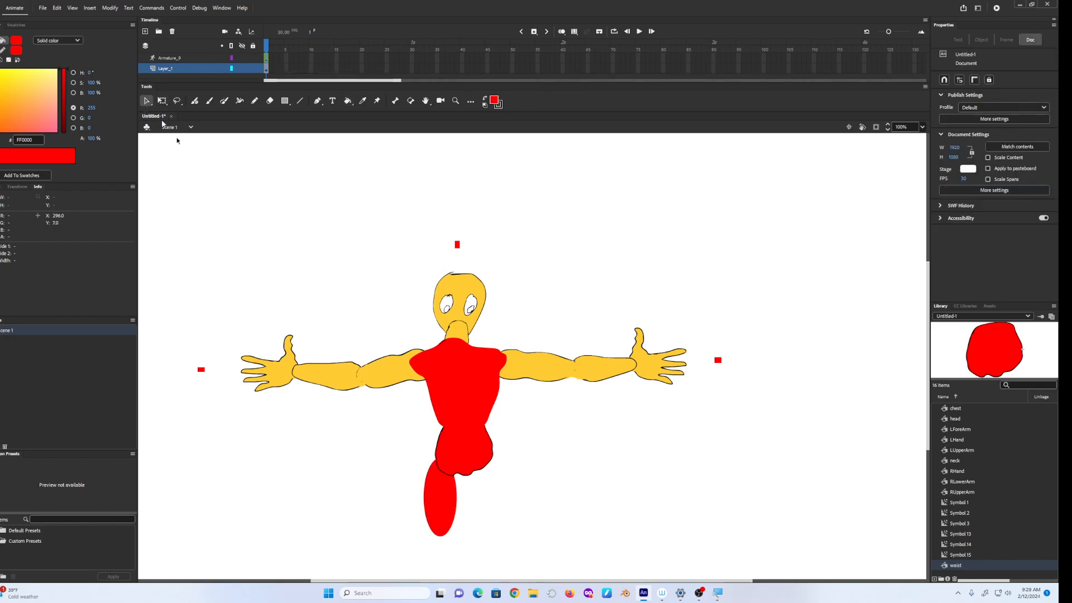
left_click_drag(412, 436, 498, 558)
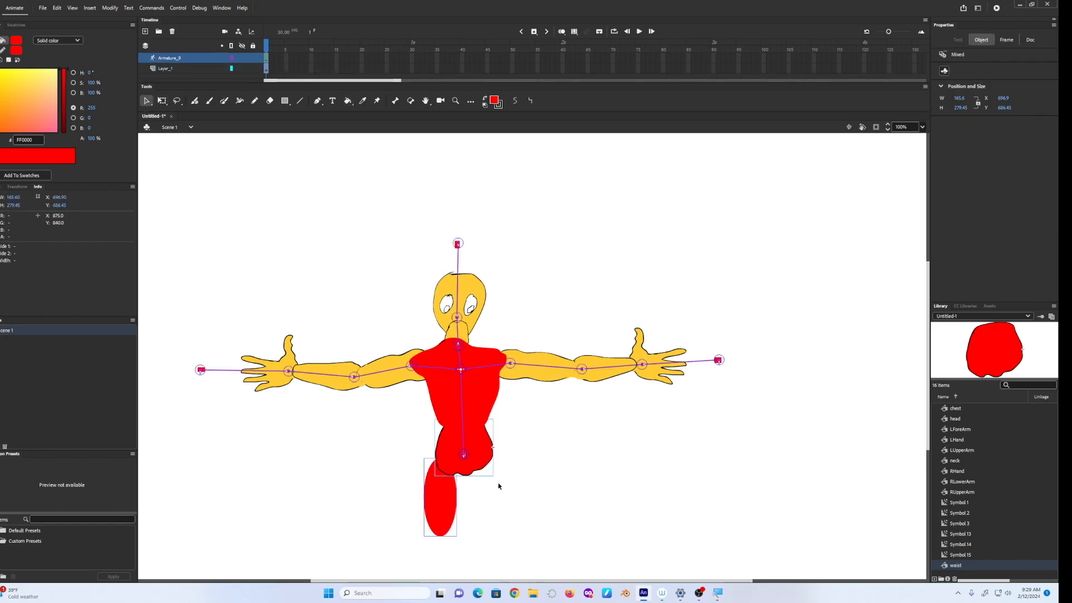
left_click(523, 519)
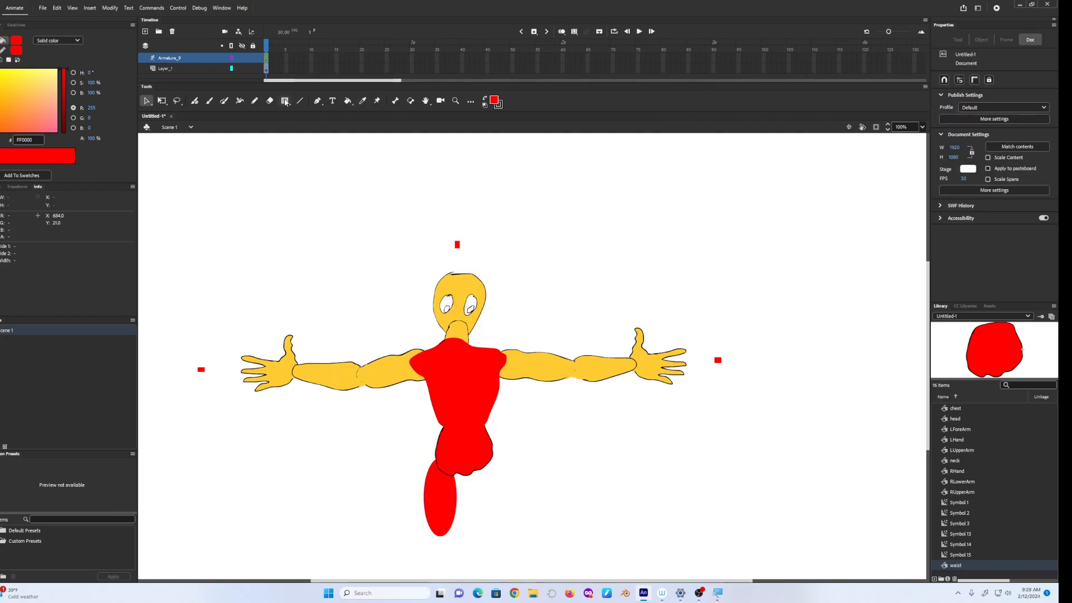
Try to draw the second upper leg below the waist with the Classic Brush on the Armature_9 layer.
left_click(210, 101)
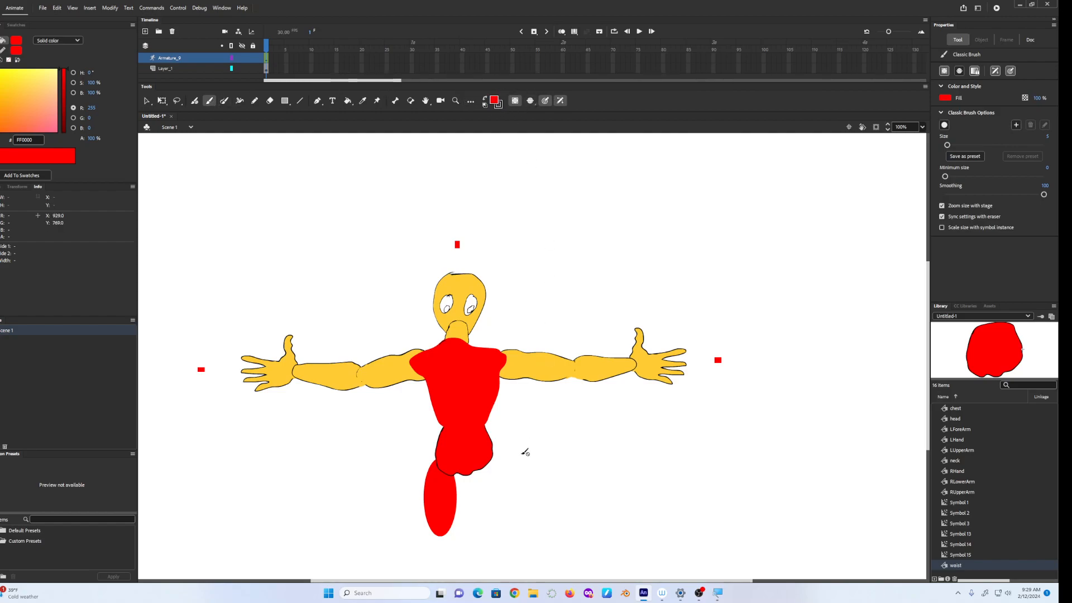
left_click(473, 470)
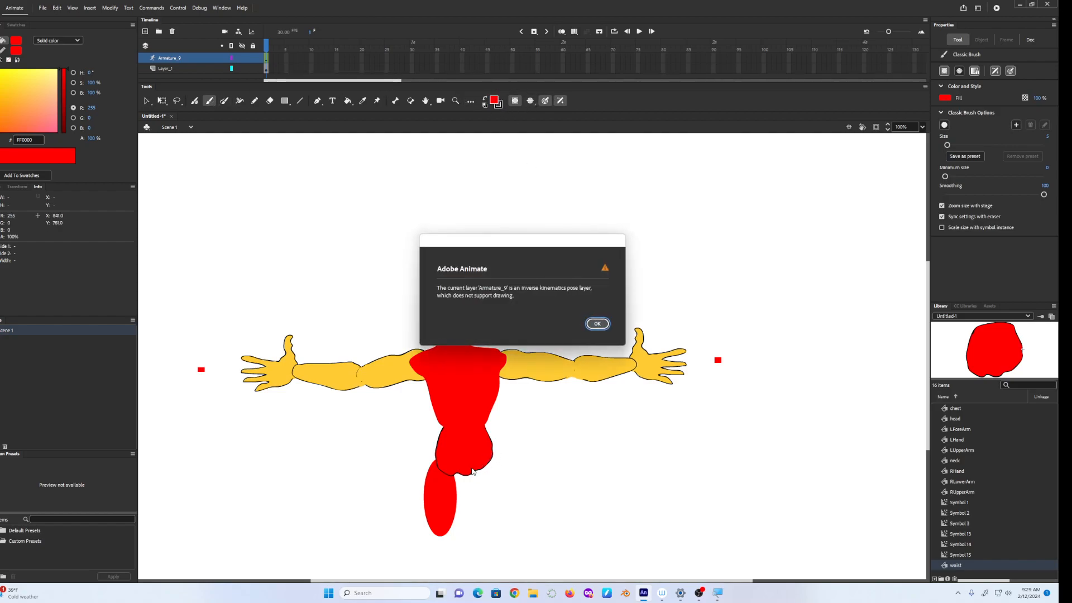
left_click(596, 324)
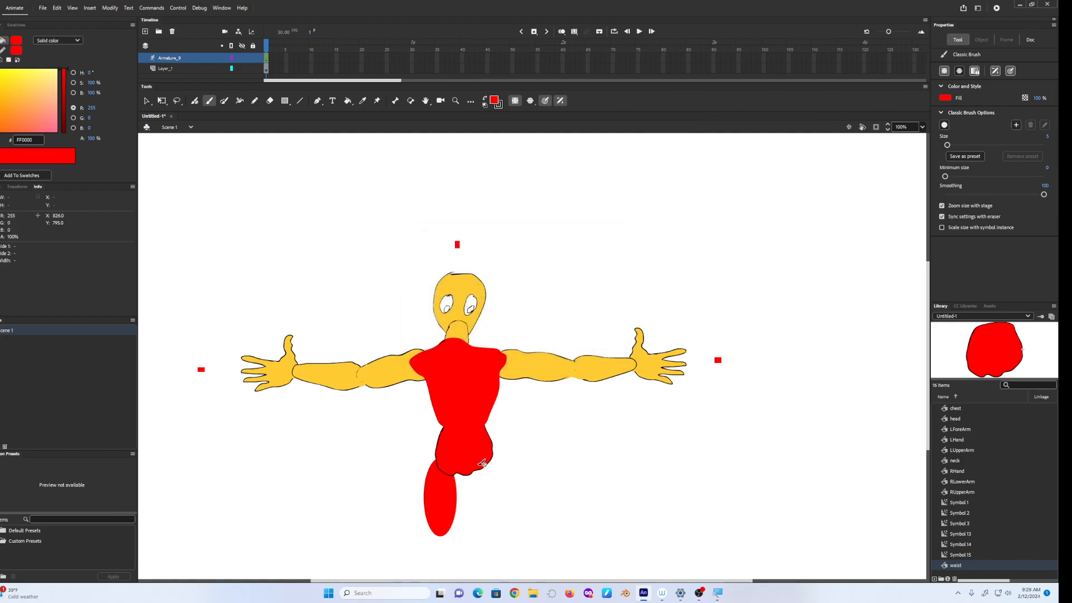
left_click(483, 463)
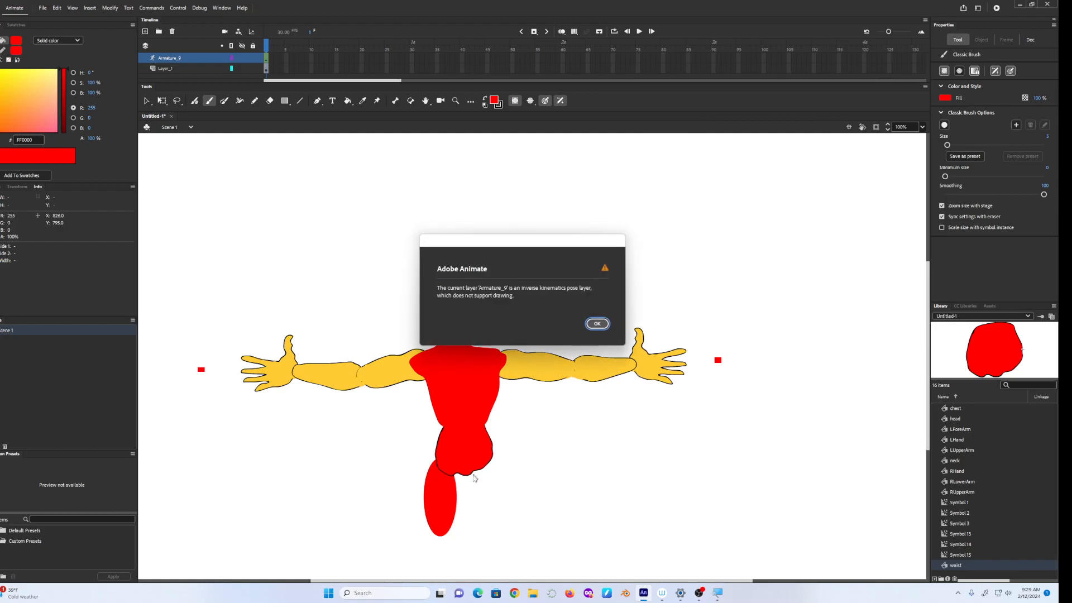
left_click(597, 323)
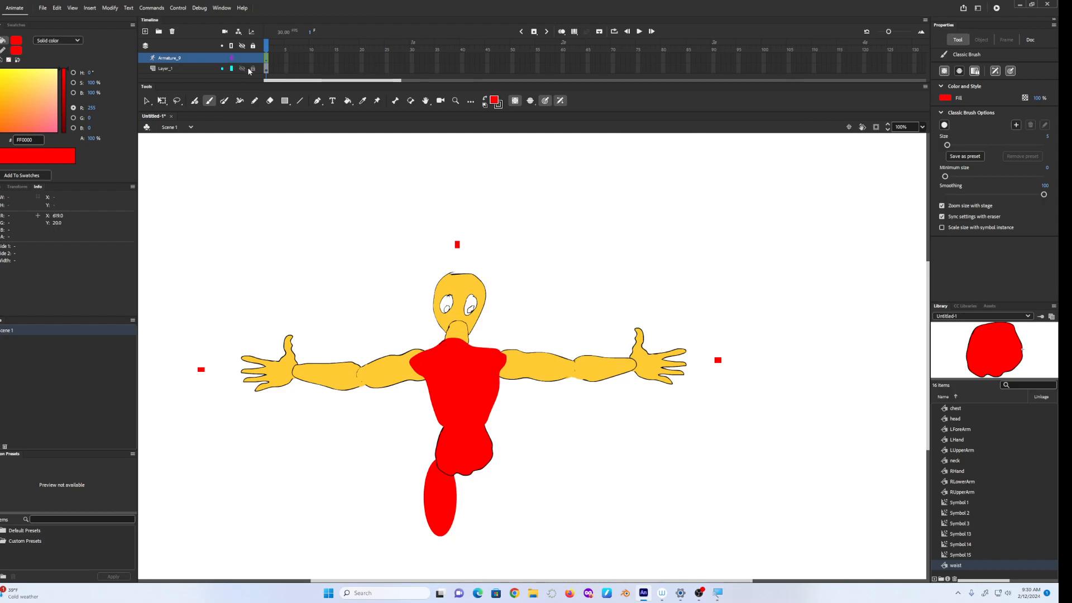
Draw a second upper-leg outline at the waist's lower right on Layer_1 with the Classic Brush and fill it with red.
left_click(266, 69)
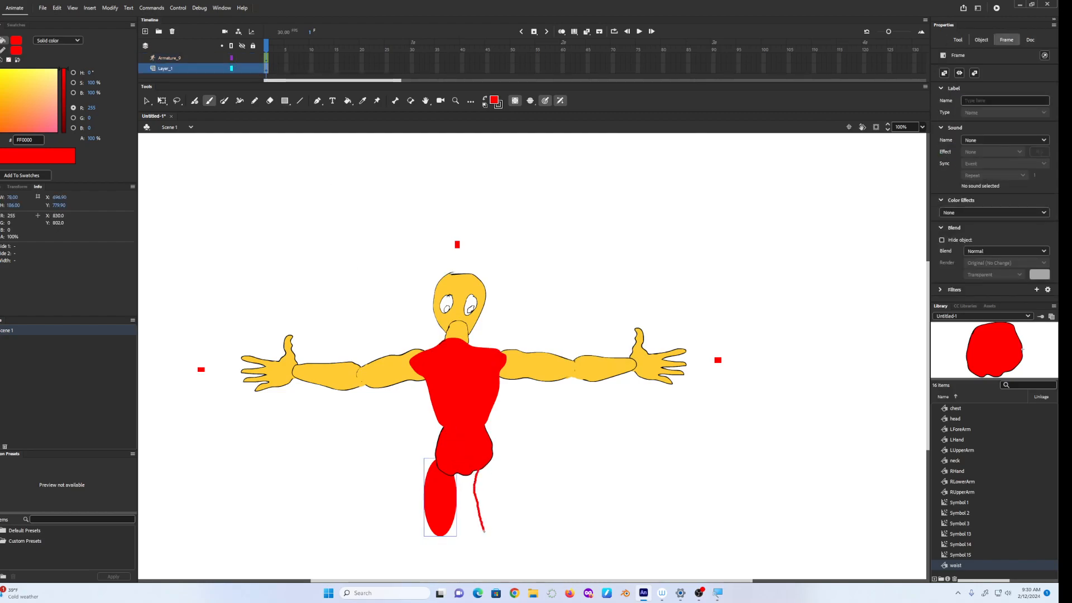
mouse_move(509, 525)
left_mouse_down()
mouse_move(507, 481)
mouse_move(489, 463)
left_mouse_up()
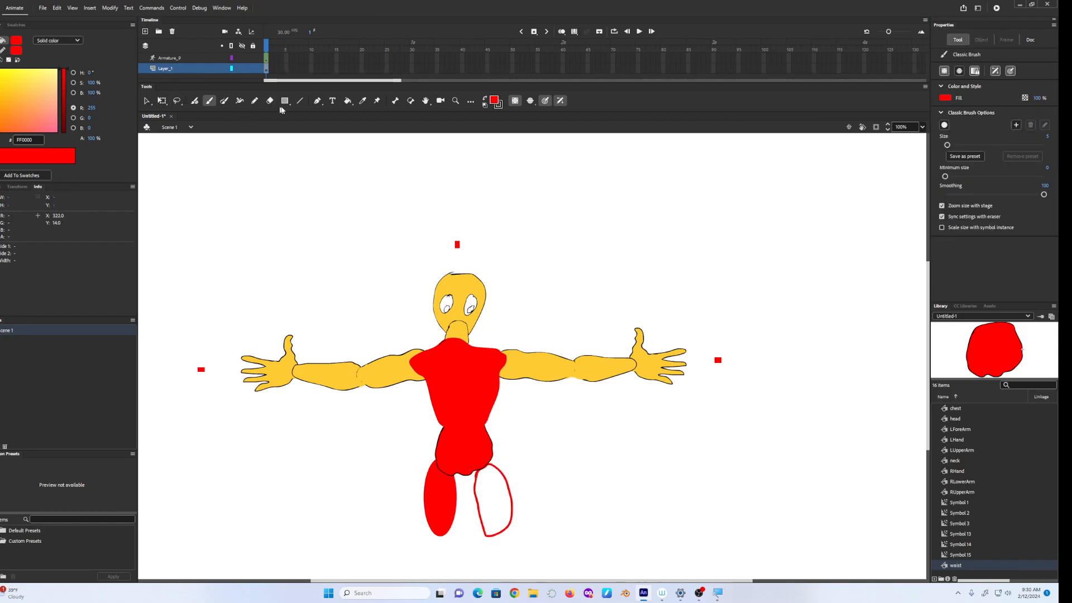
left_click(347, 101)
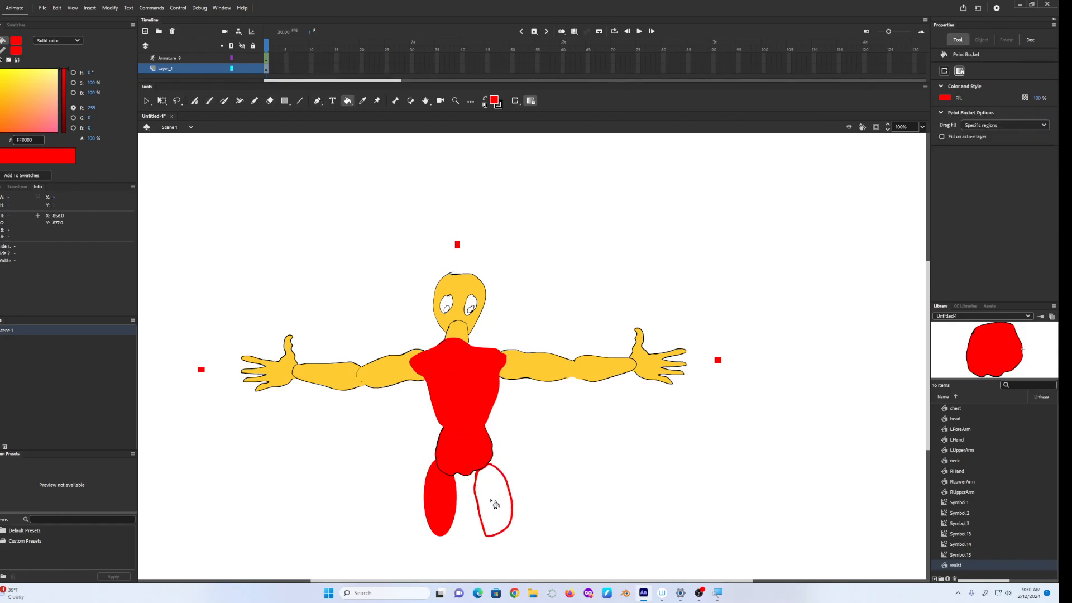
left_click(495, 504)
left_click(146, 102)
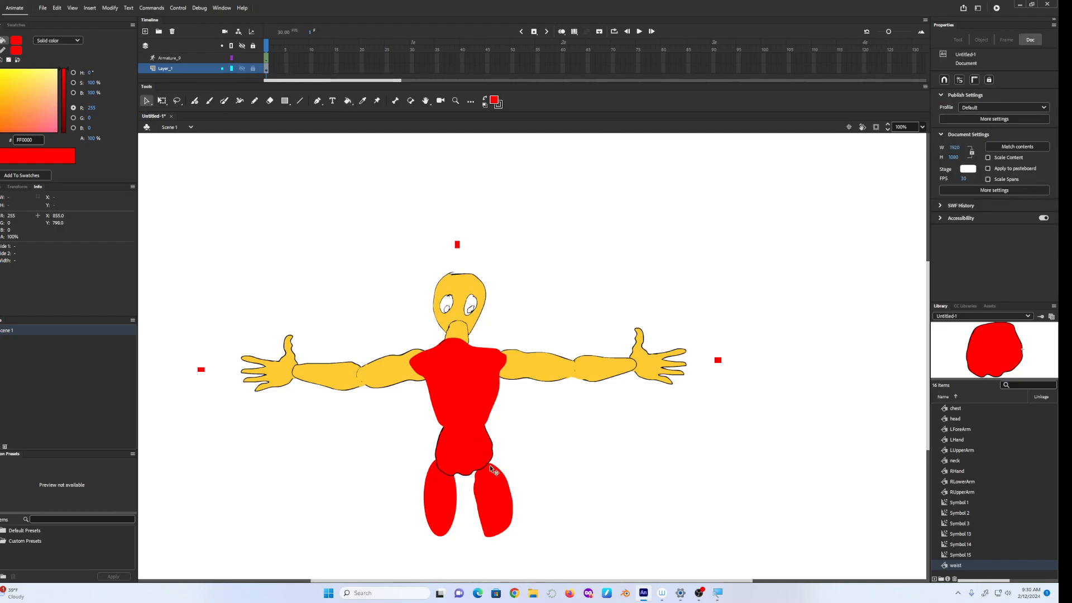
Move both upper legs slightly up toward the waist and change the stacking order of the one at the waist's lower right.
left_click(495, 491)
mouse_move(495, 491)
left_mouse_down()
mouse_move(447, 490)
mouse_move(506, 489)
left_mouse_up()
right_click(493, 493)
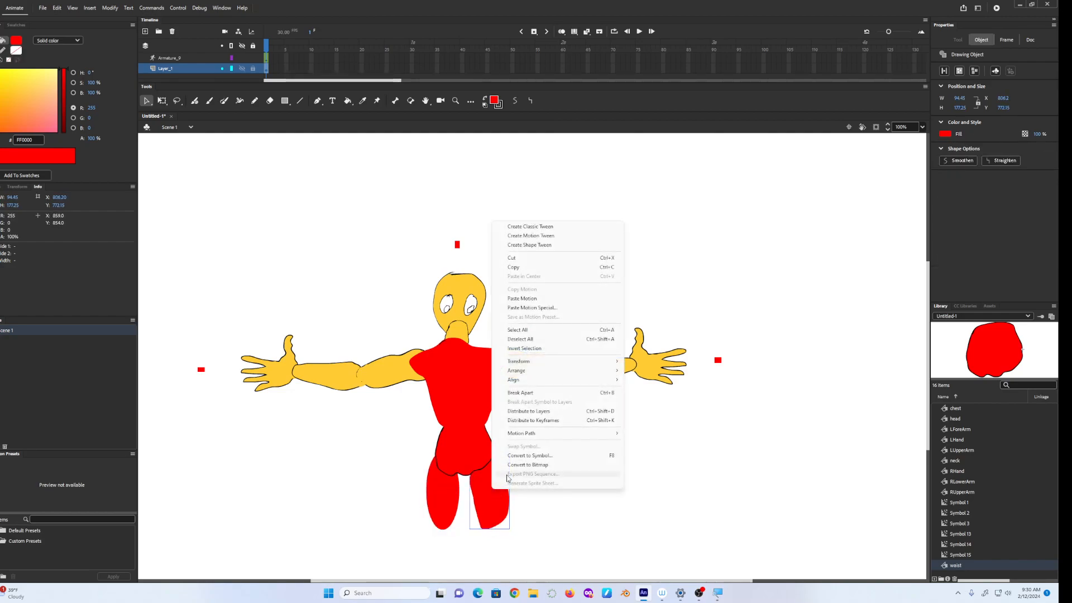
mouse_move(529, 373)
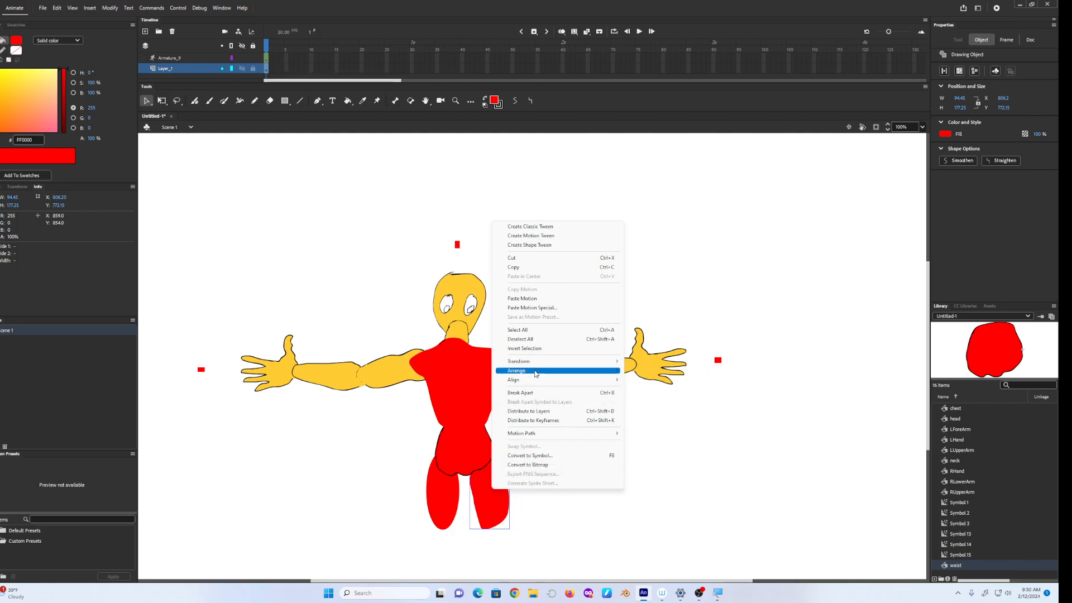
left_click(666, 379)
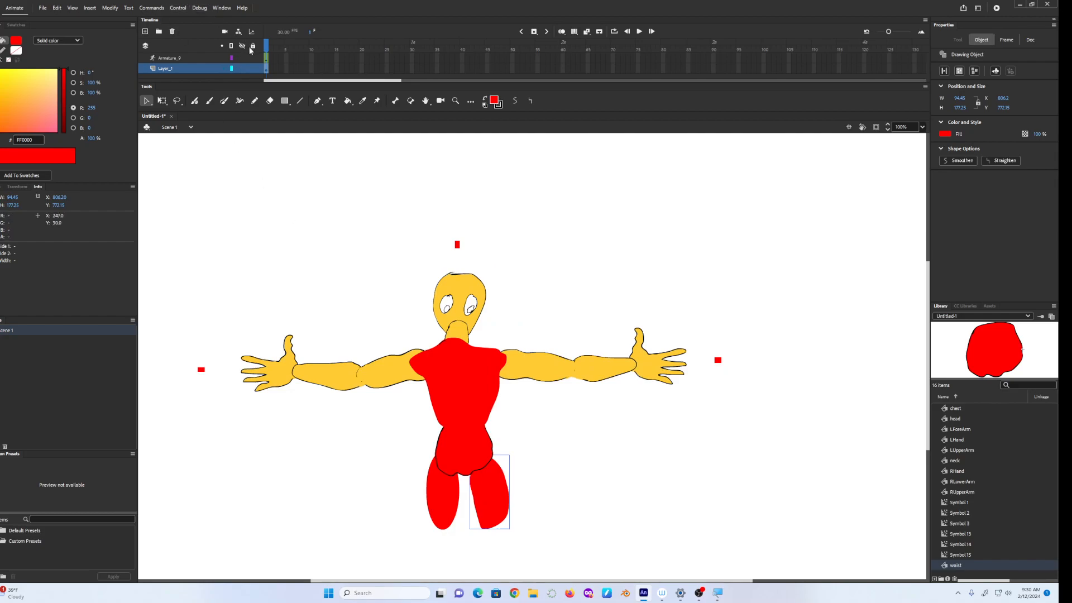
Add bones from the waist joint of Armature_9 to each of the two upper legs.
left_click(265, 60)
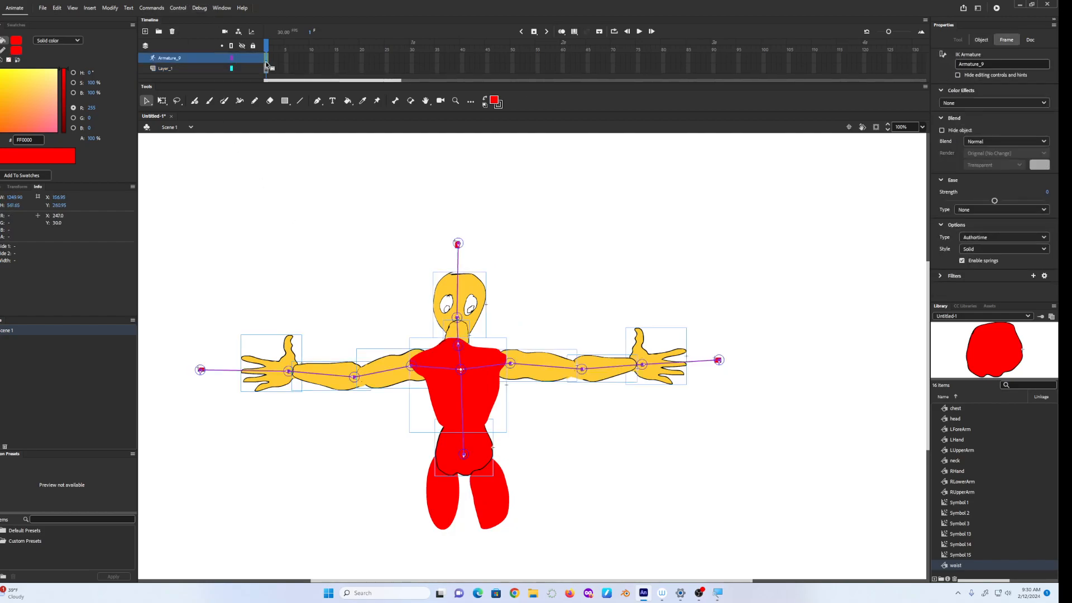
left_click(394, 102)
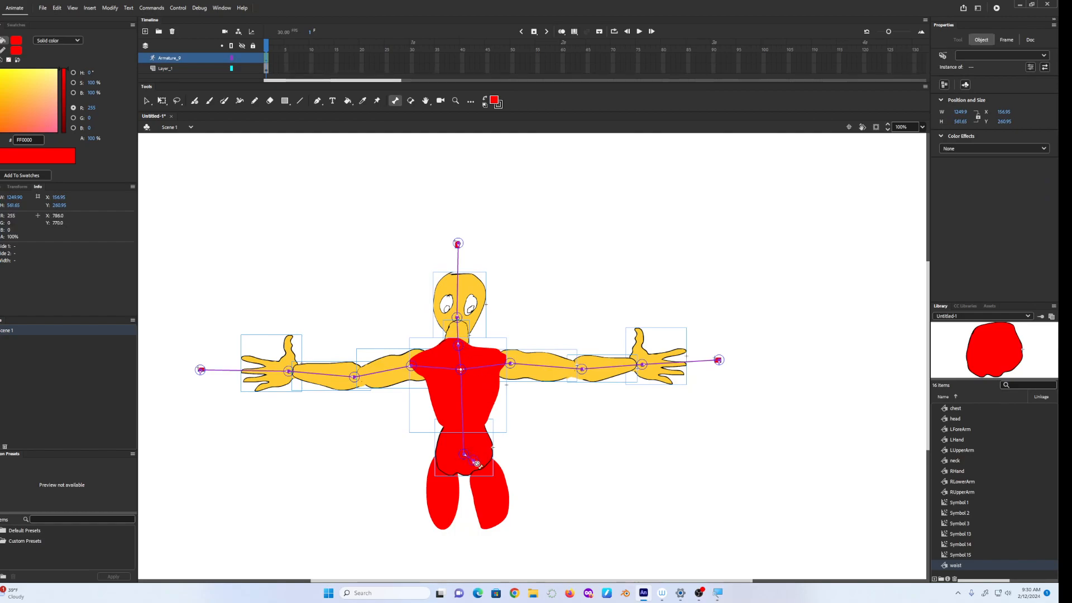
left_click_drag(493, 482, 443, 480)
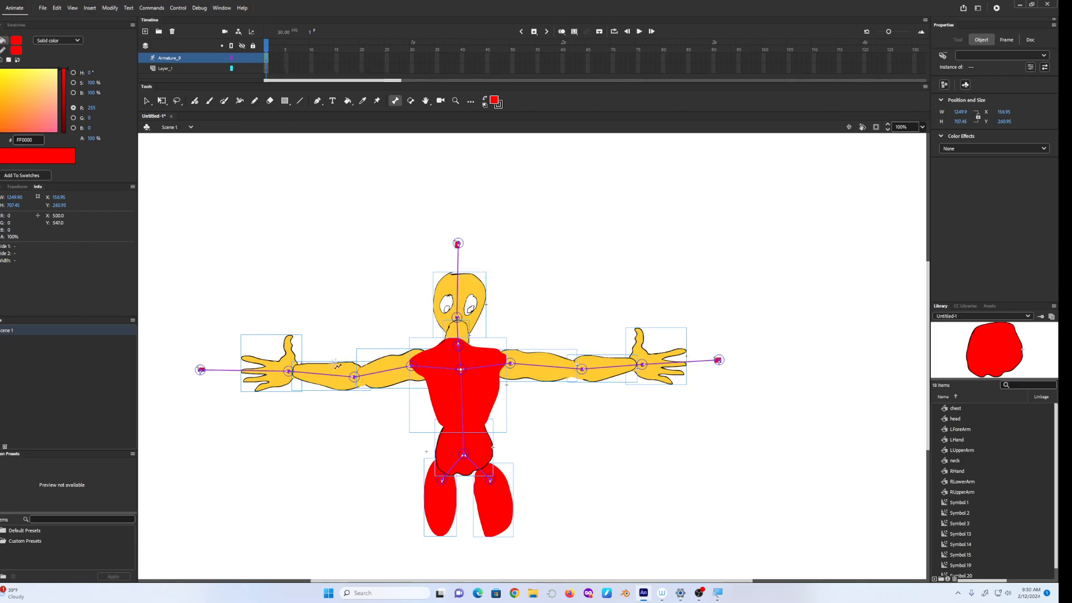
Swing the LForeArm arm slightly down and shift the forearm artwork inside its symbol to about X -181, Y -39.
left_click(147, 101)
left_click_drag(202, 370, 100, 411)
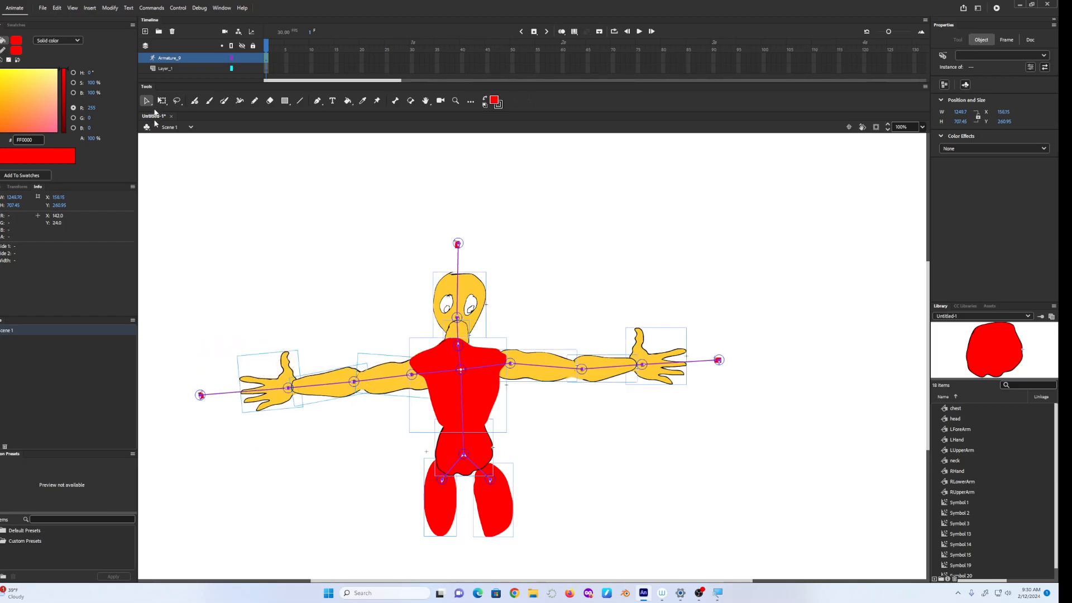
double_click(337, 392)
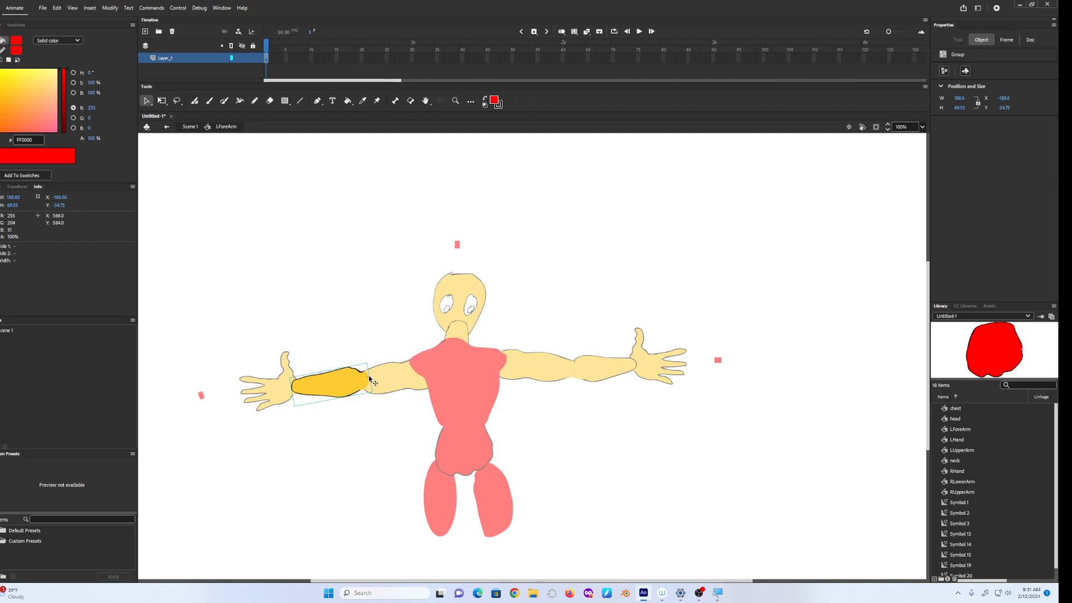
left_click_drag(348, 392, 352, 389)
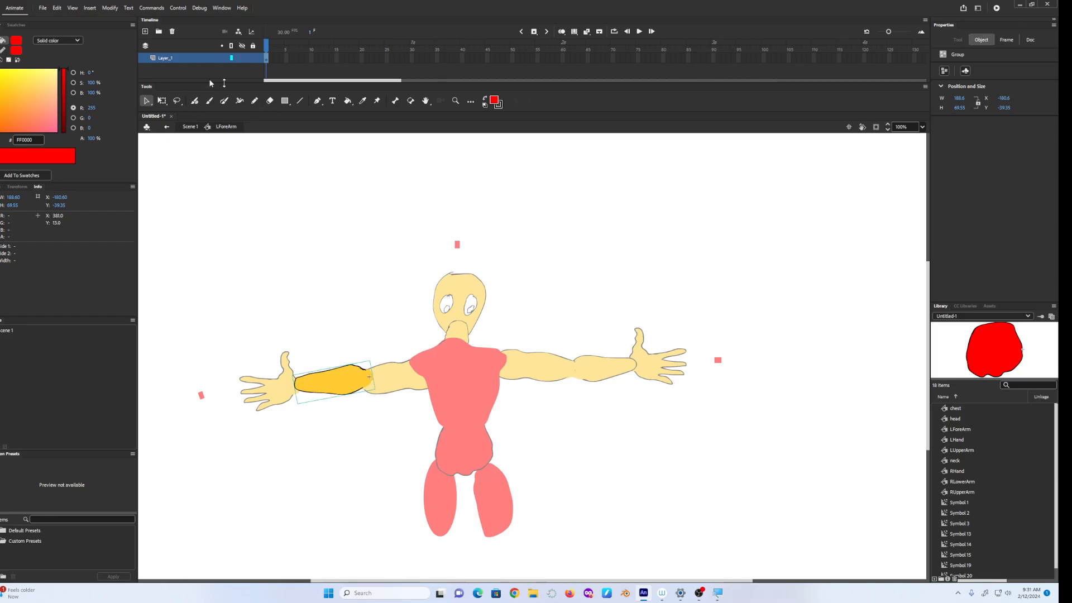
left_click(167, 126)
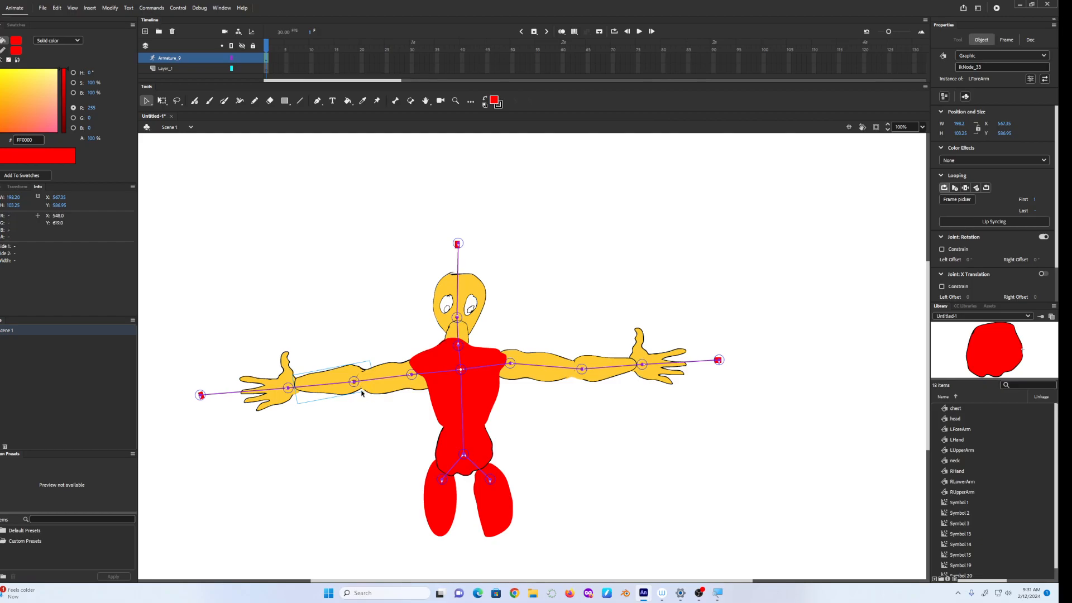
Lower the LForeArm arm further and reposition the forearm artwork inside its symbol to about X -184.5, Y -33.
left_click_drag(354, 383, 326, 399)
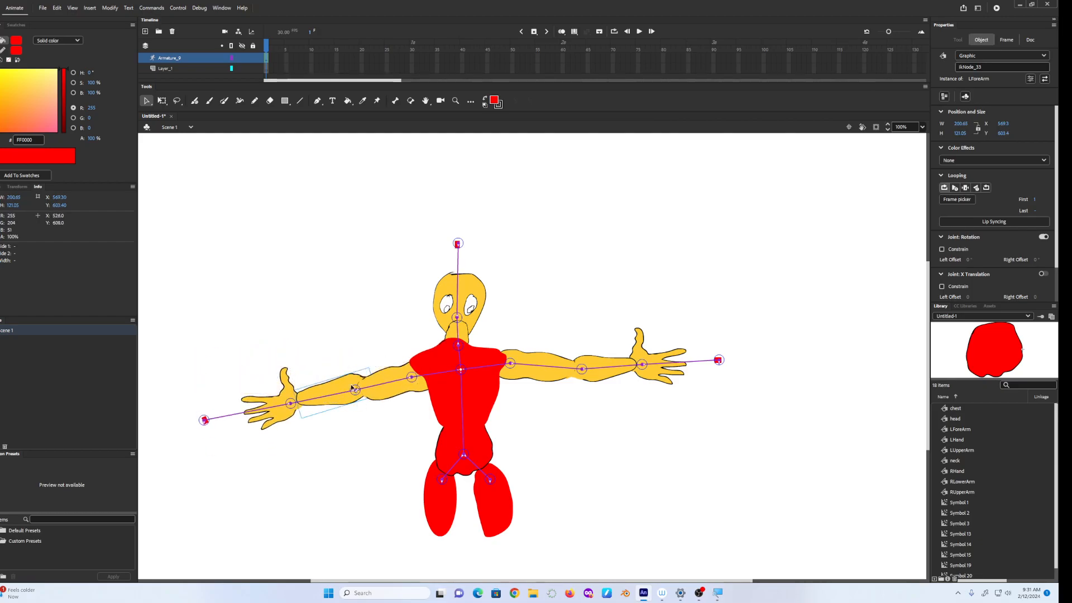
left_click(342, 391)
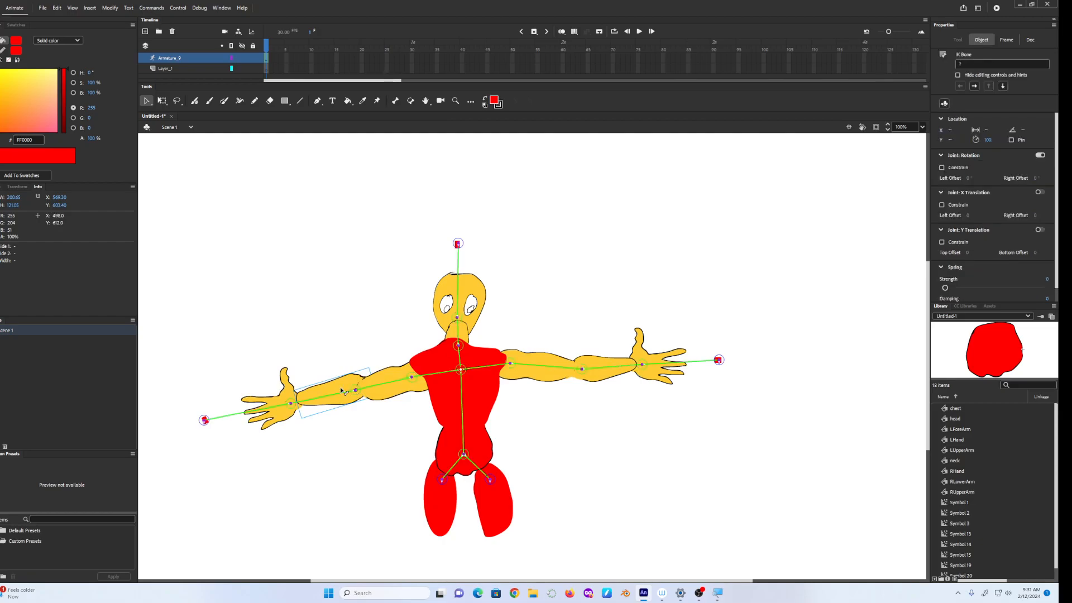
double_click(342, 384)
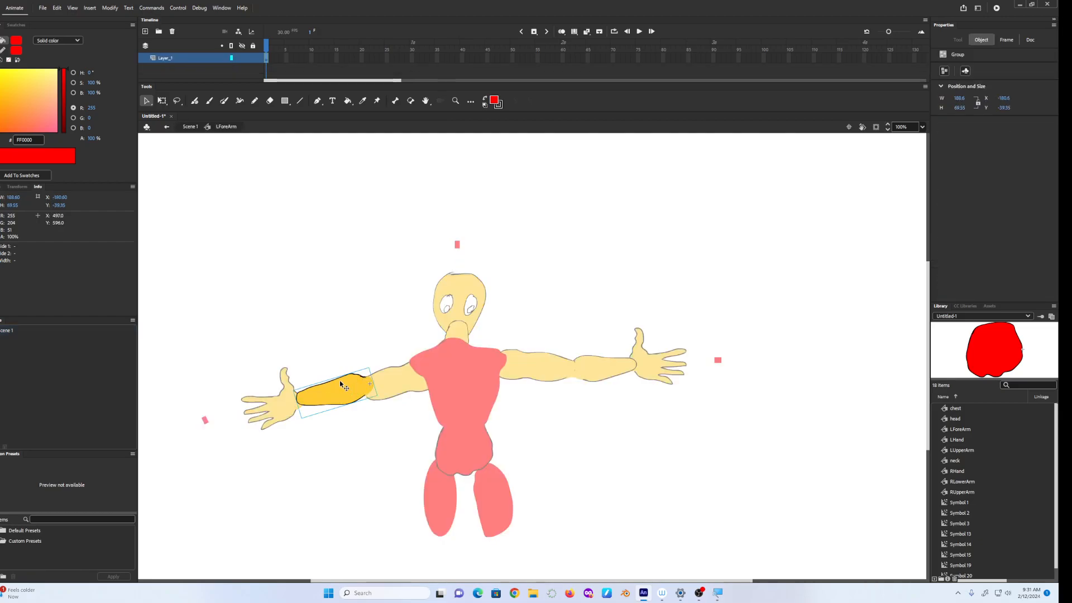
double_click(341, 384)
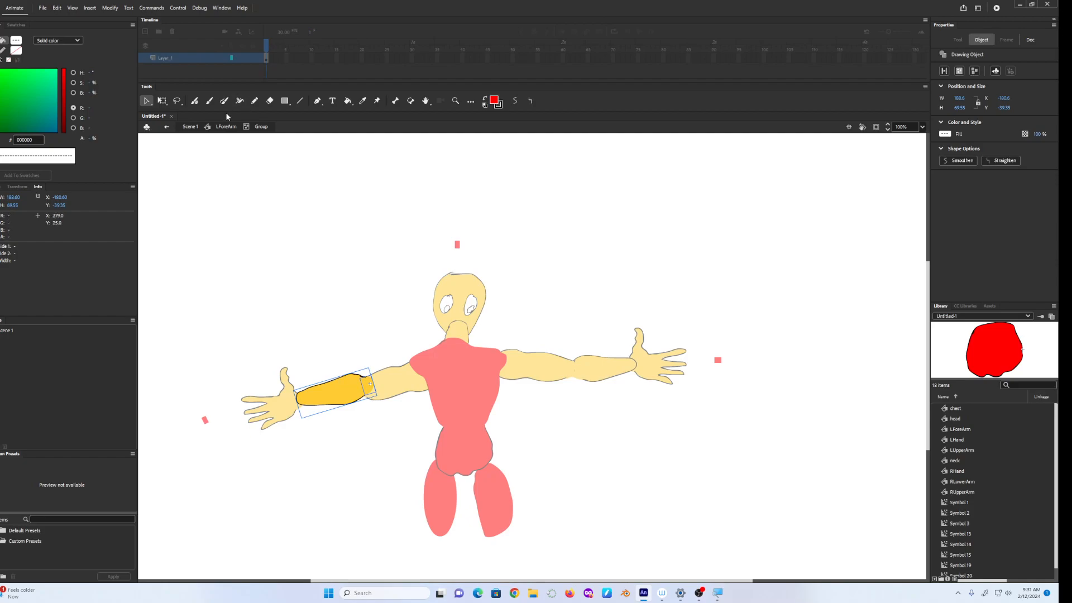
left_click(166, 127)
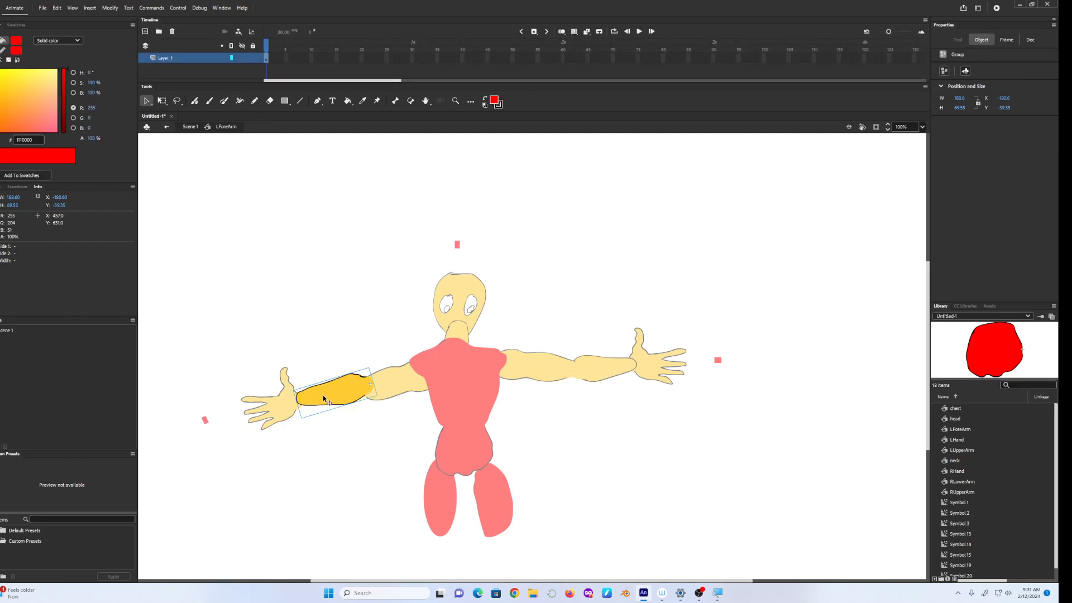
left_click_drag(324, 398, 327, 395)
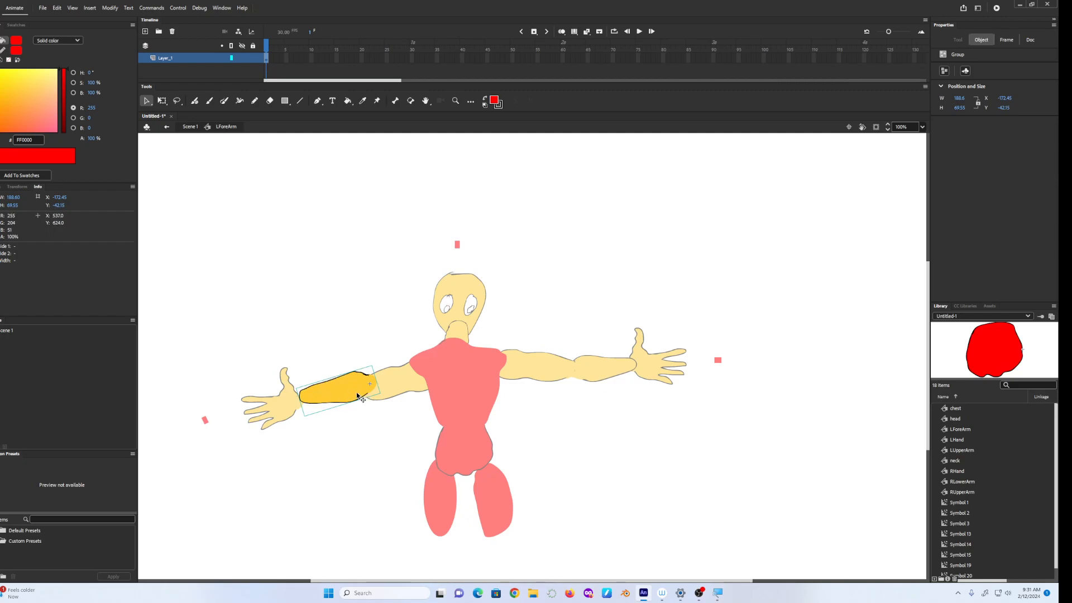
left_click_drag(354, 392, 351, 398)
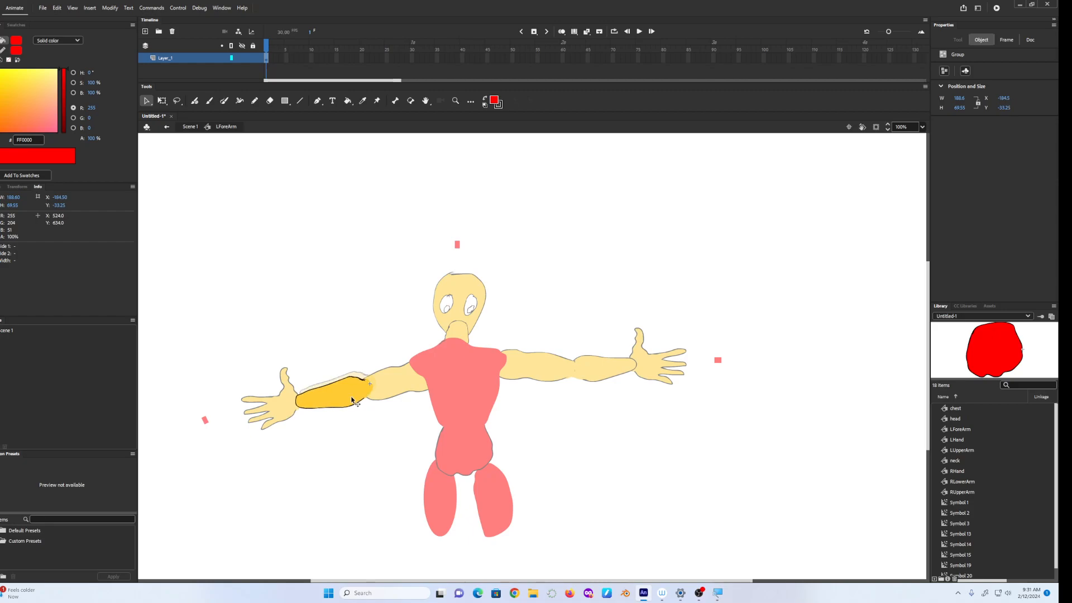
left_click(166, 127)
left_click(166, 128)
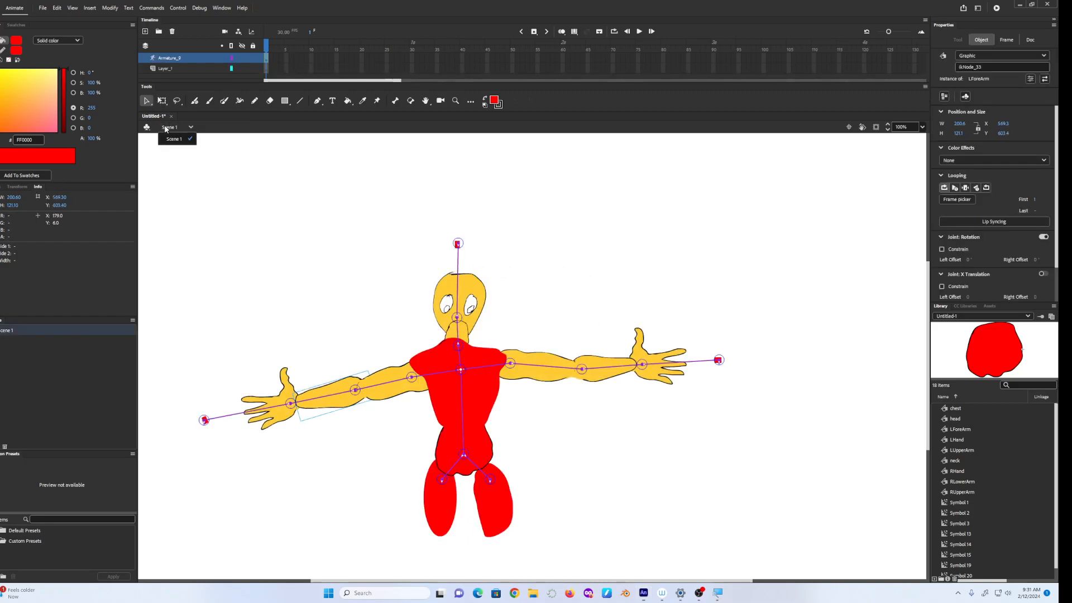
Bring the head symbol in front of the neck in the stacking order.
right_click(477, 286)
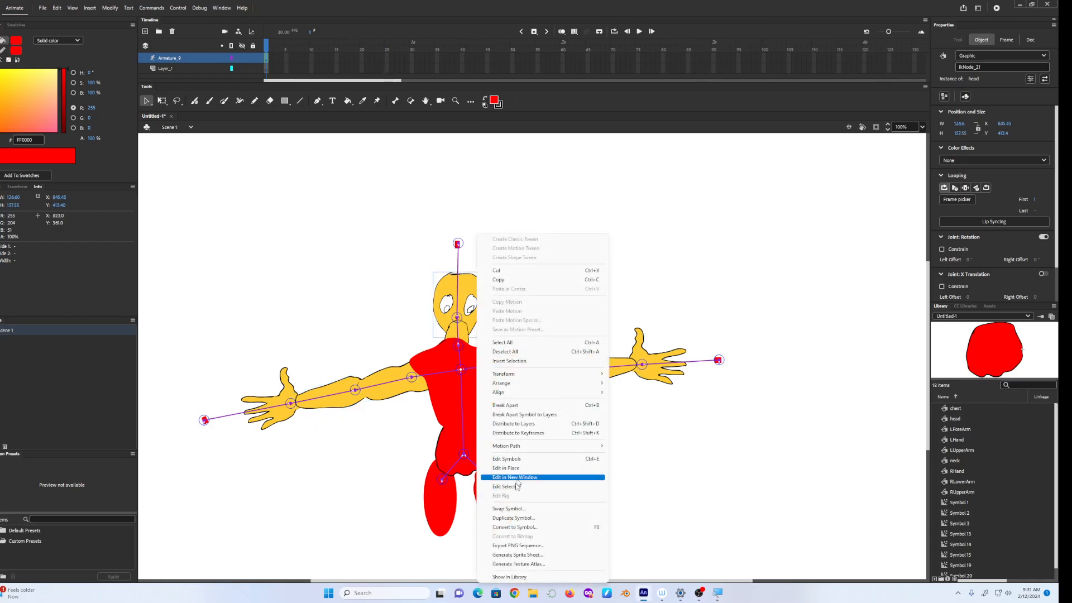
mouse_move(553, 383)
left_click(633, 383)
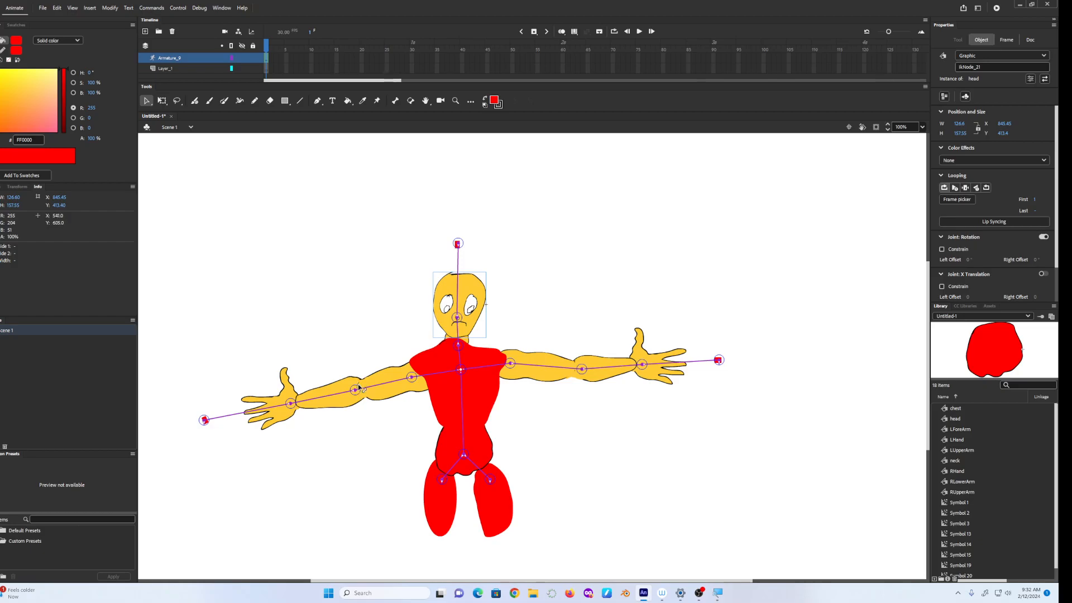
Open the LForeArm symbol for editing and sample the forearm's yellow FFCC33 as the fill color.
double_click(305, 397)
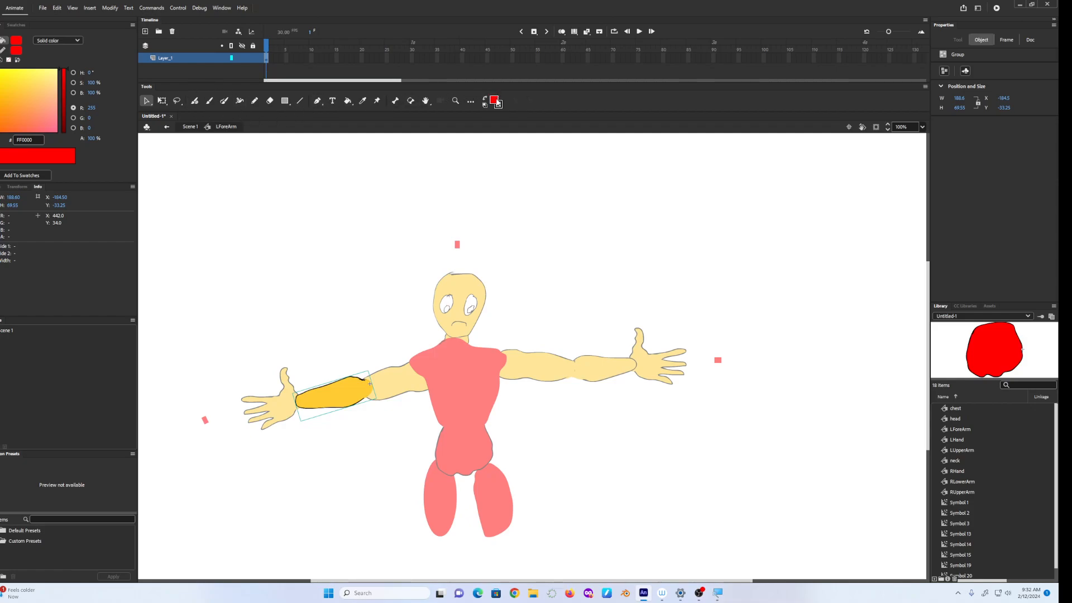
key("i")
left_click(323, 398)
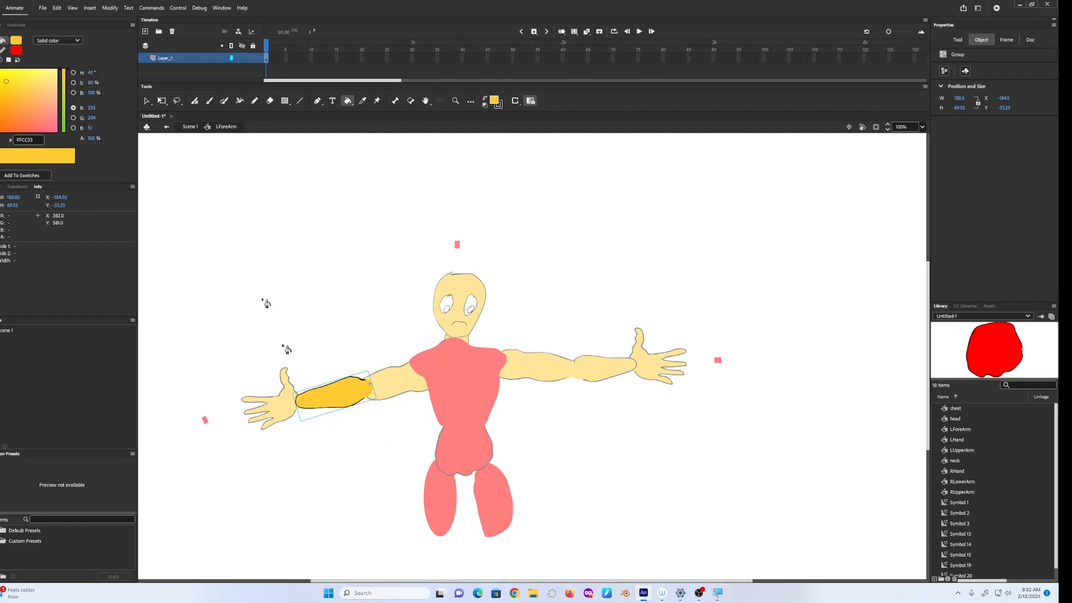
Leave the LForeArm symbol, return to Scene 1 and pick the Selection tool.
left_click(348, 103)
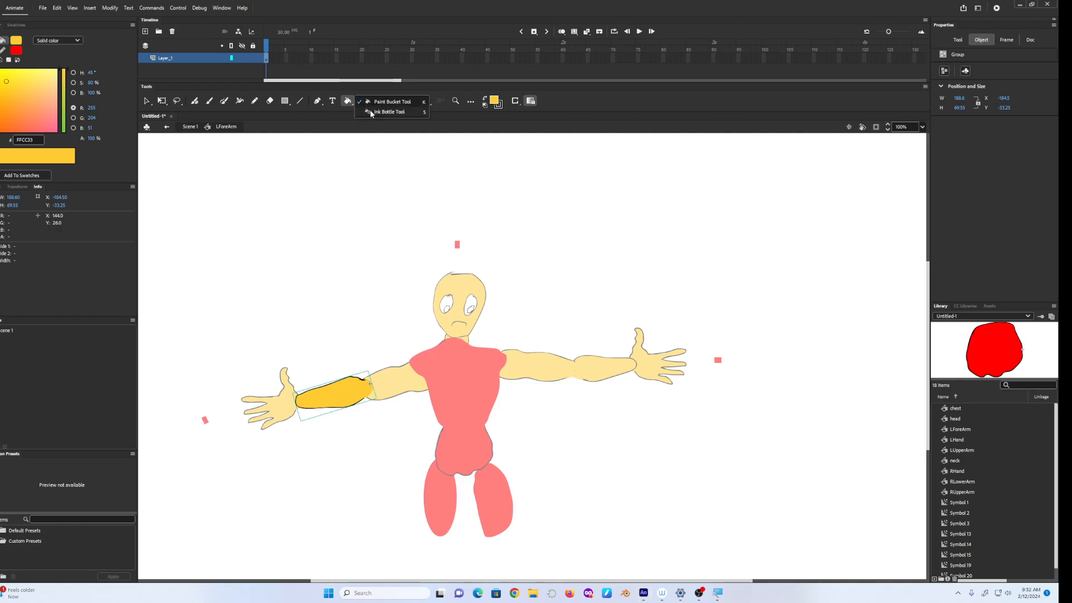
left_click(372, 112)
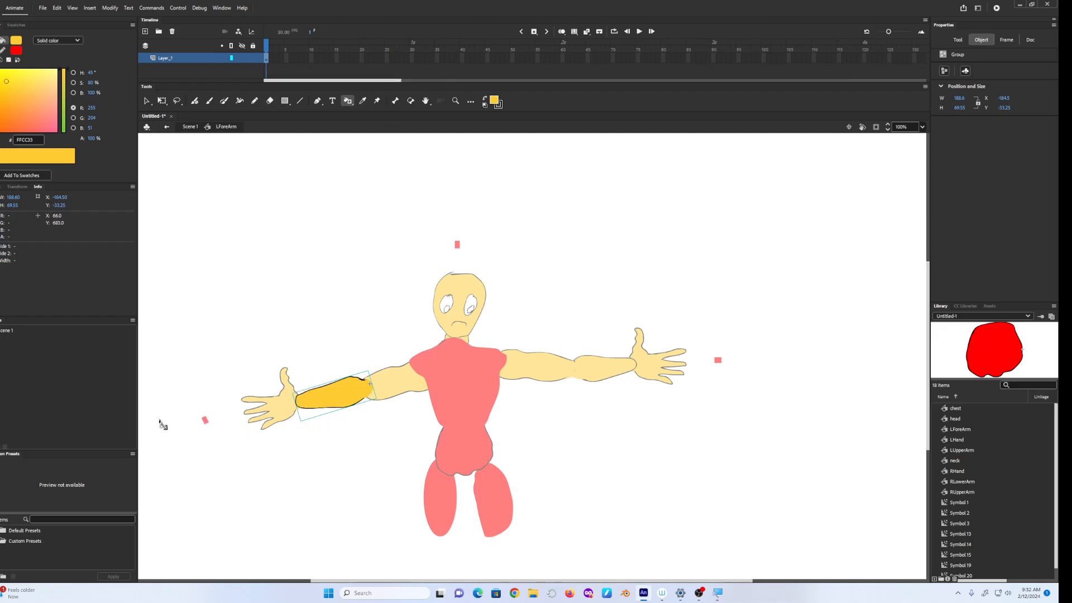
key("b")
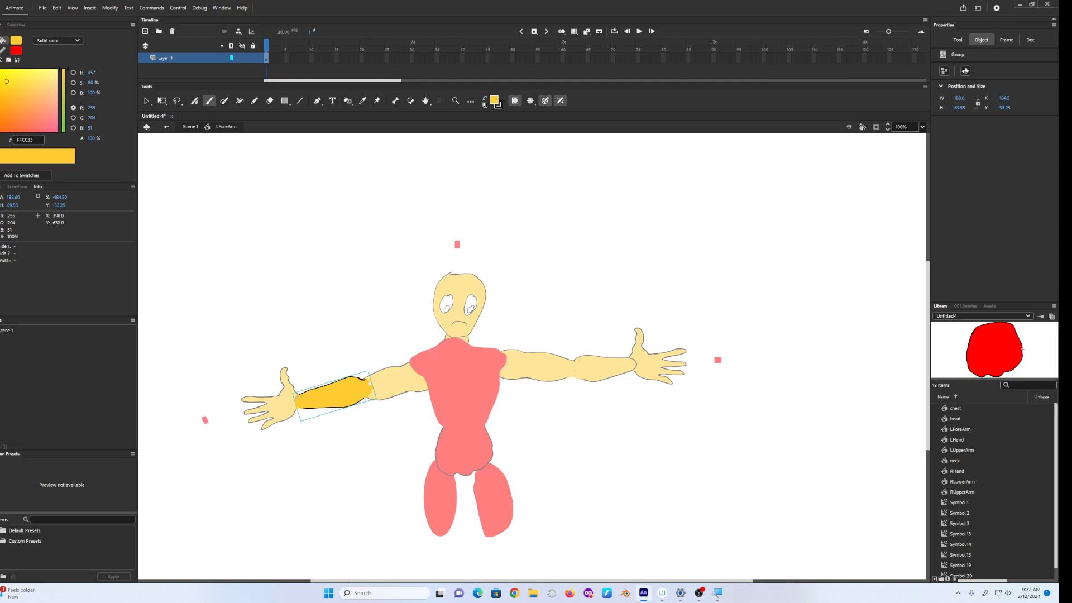
key("Escape")
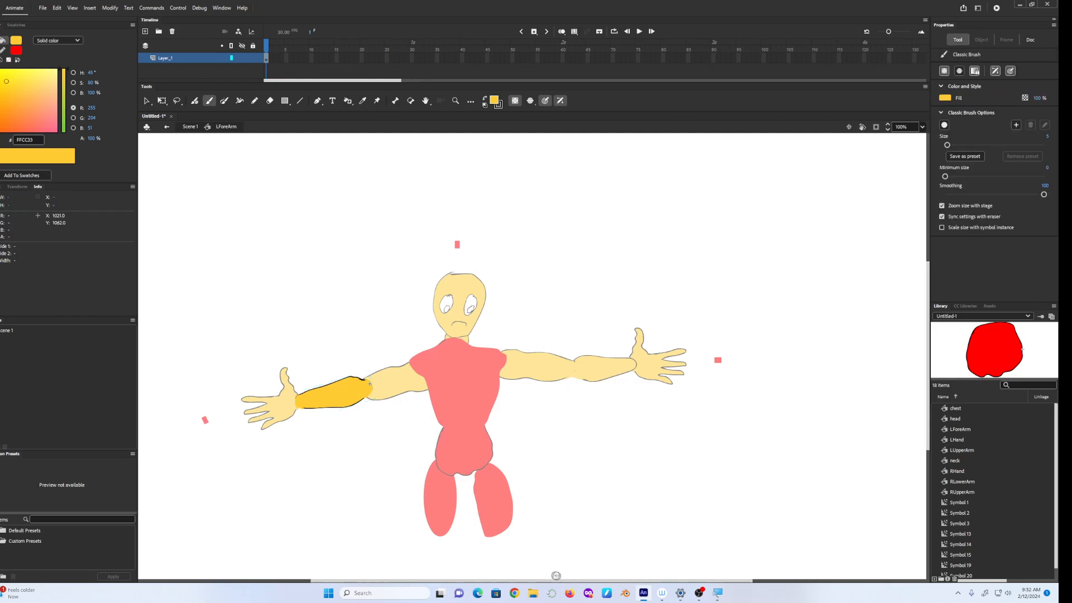
left_click(166, 128)
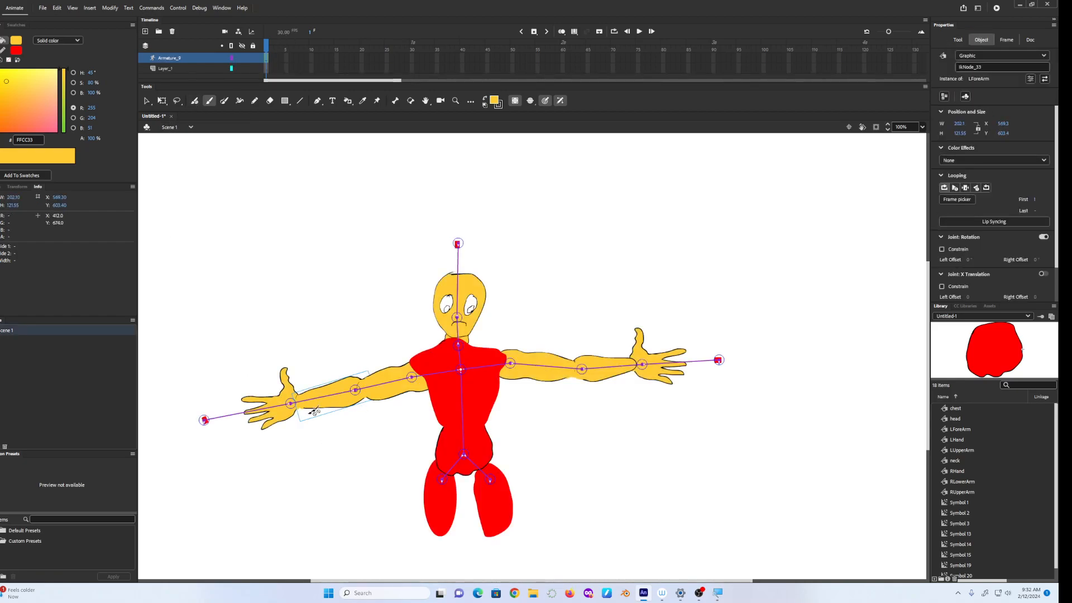
left_click(146, 102)
Try raising the LForeArm arm above shoulder height by its hand-end joint, and undo the pose.
left_click_drag(204, 420, 221, 304)
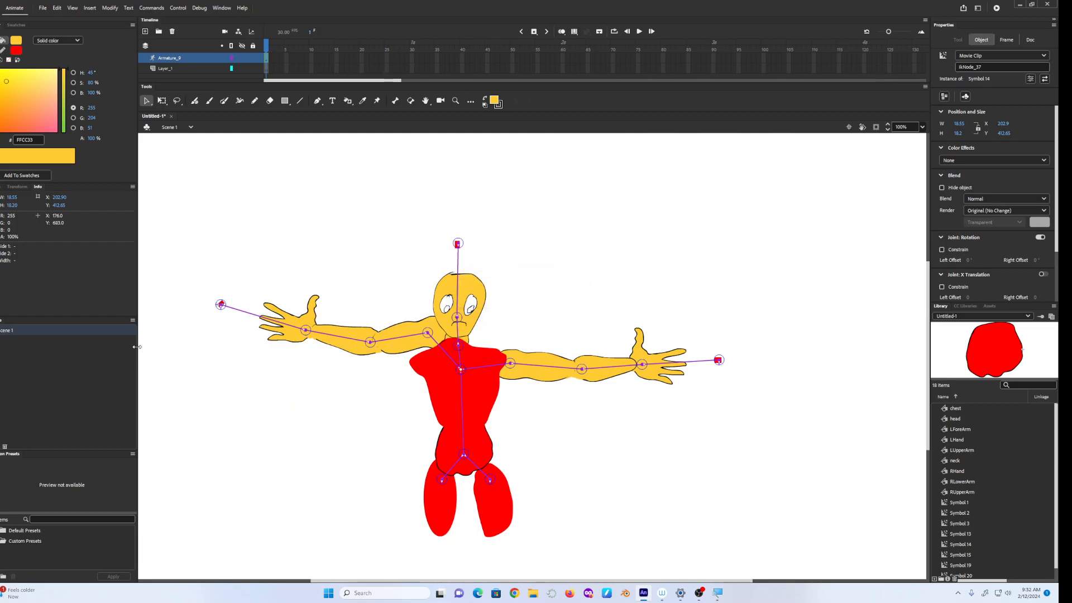
key("ctrl+z")
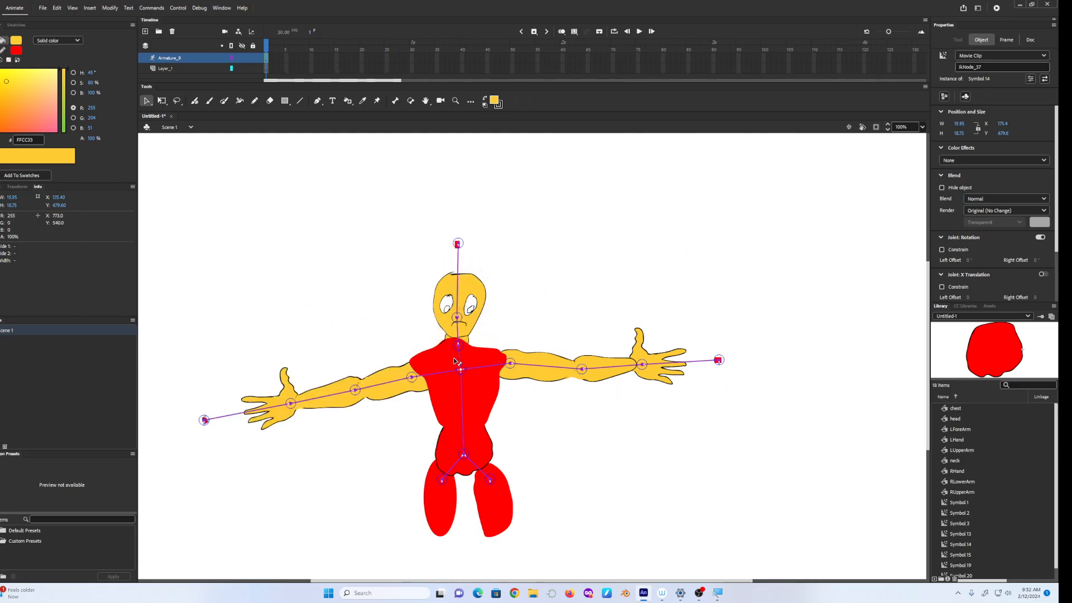
key("ctrl+z")
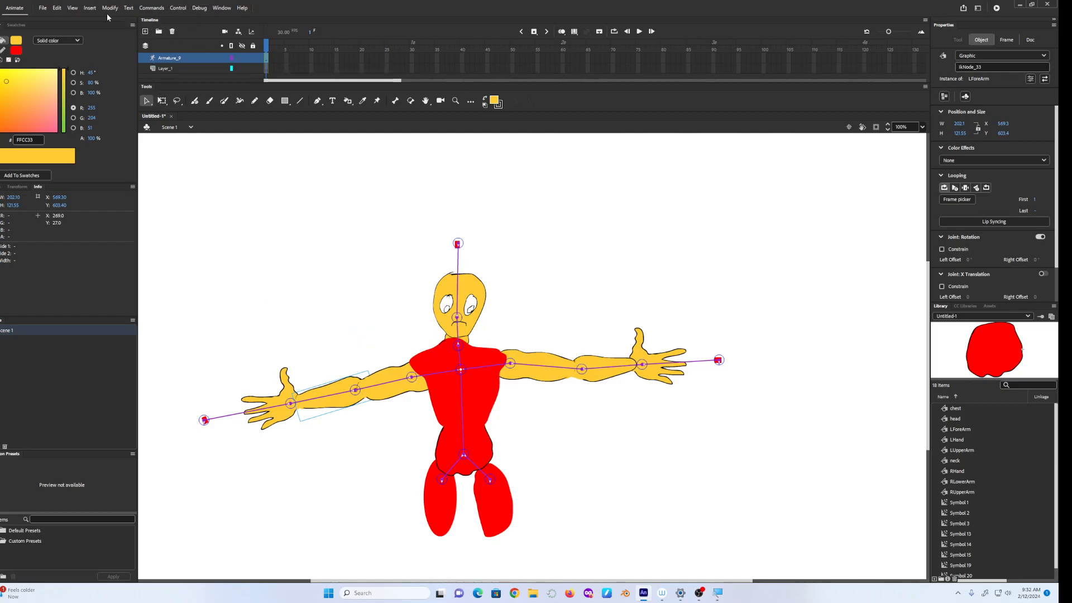
left_click(57, 8)
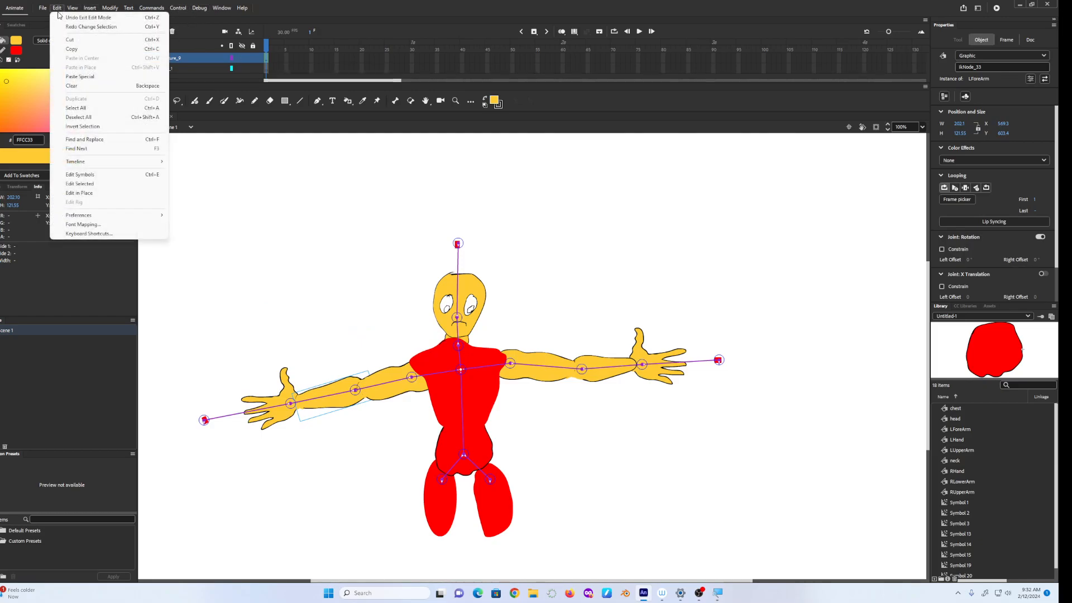
left_click(90, 28)
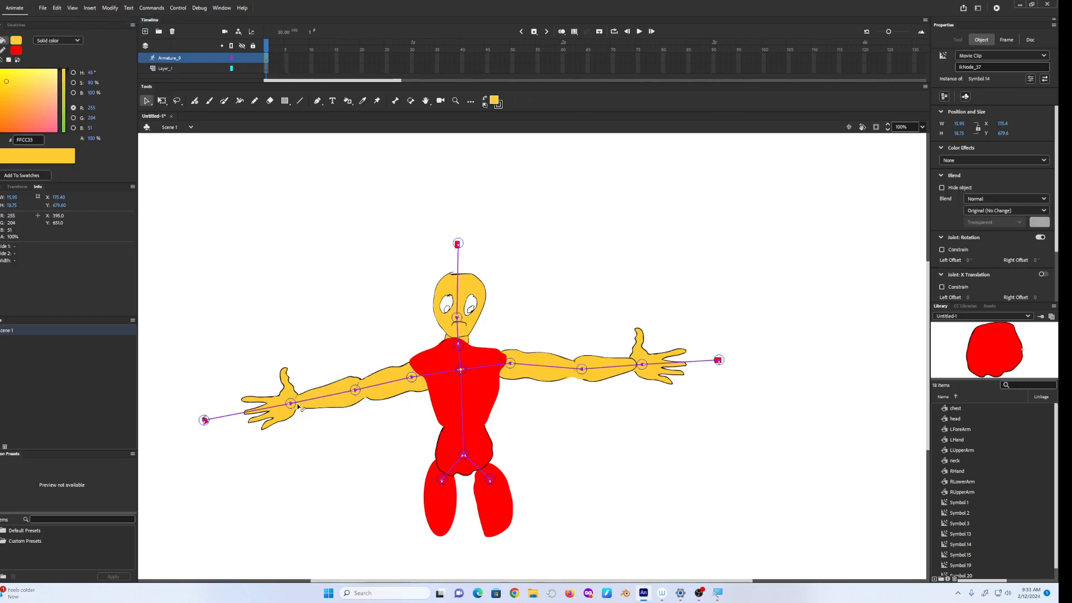
Swing the LForeArm arm up by its hand-end joint into a horizontal pose level with the shoulders.
left_click_drag(204, 420, 199, 356)
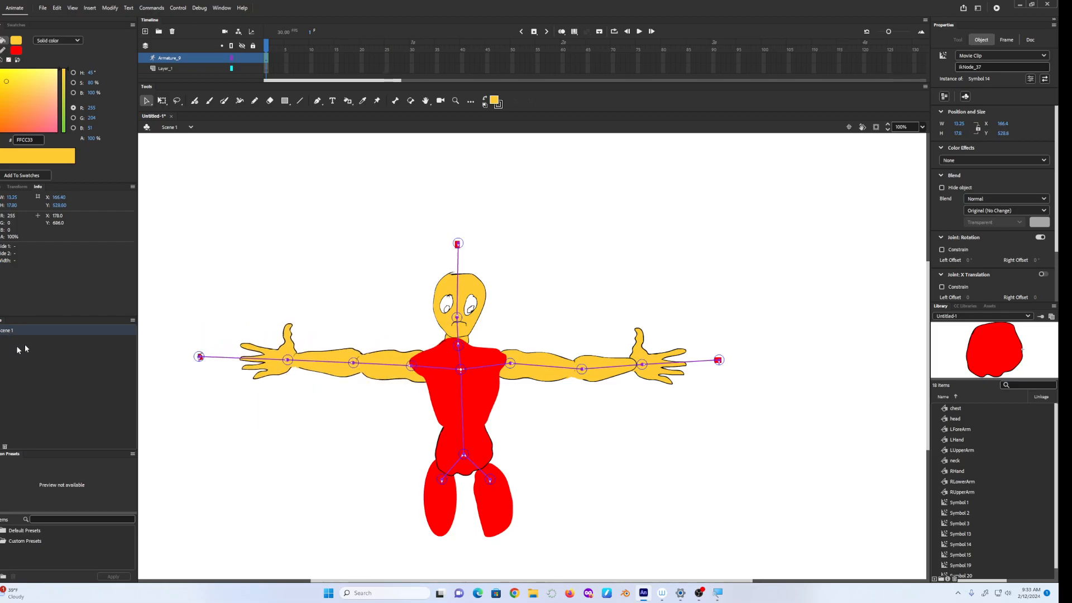
Select the bone linking the chest to the neck and examine its joint rotation settings.
left_click(461, 369)
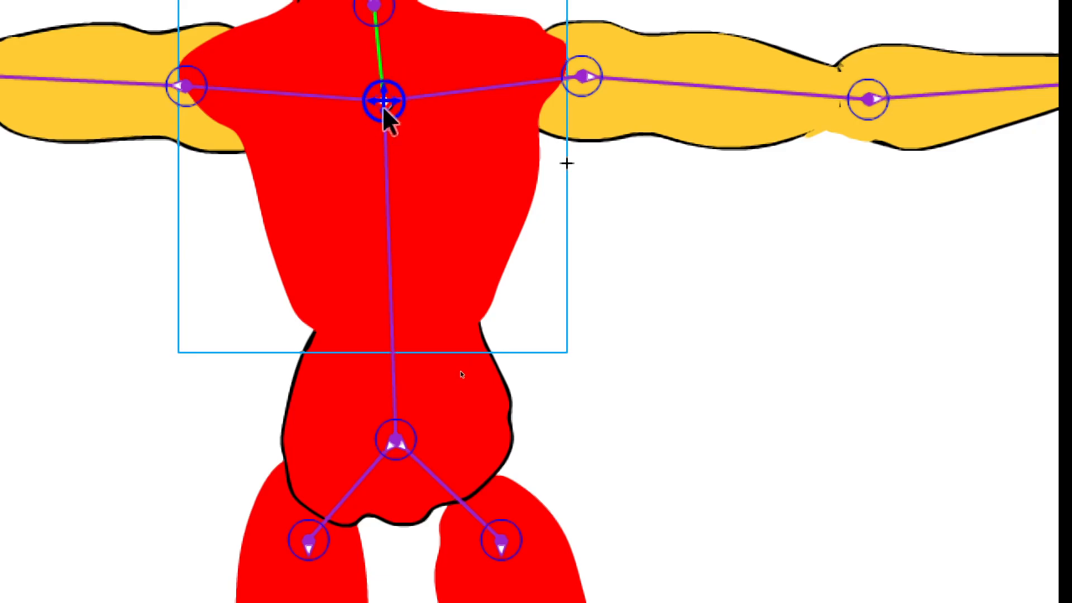
left_click(384, 110)
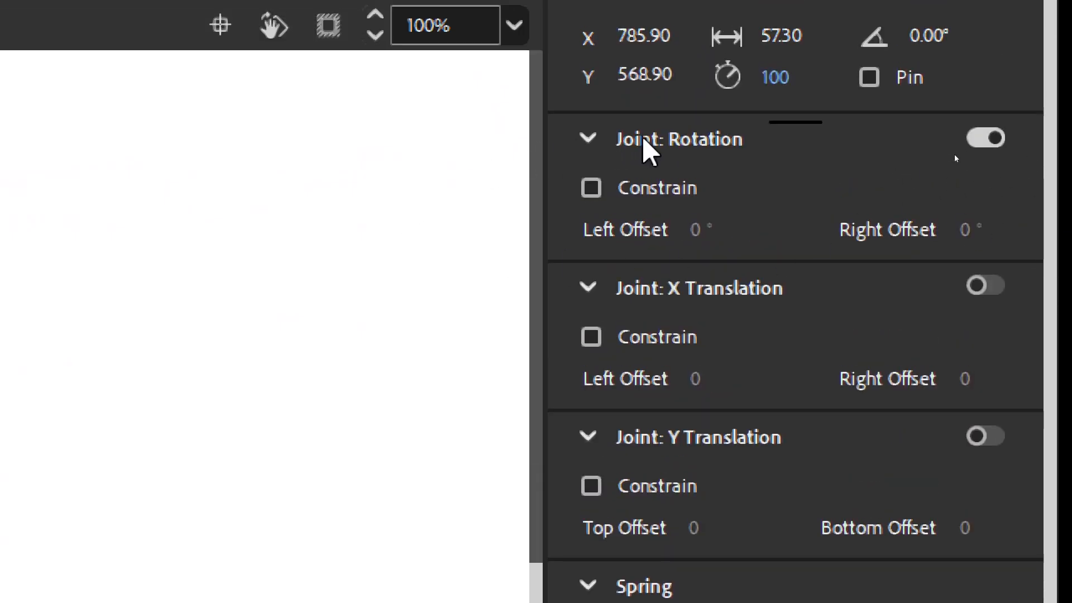
left_click(994, 139)
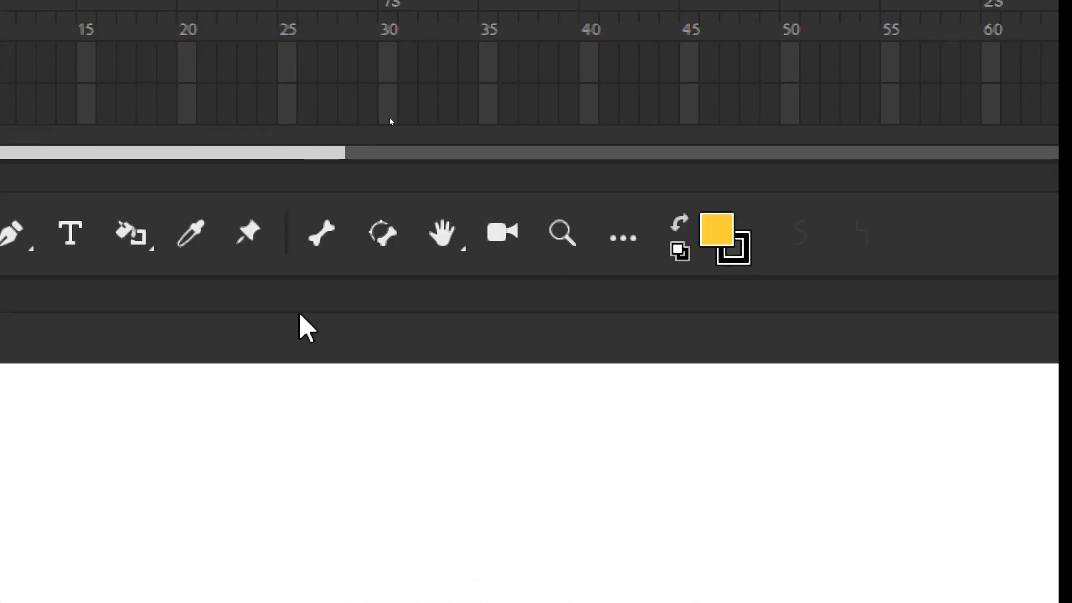
left_click(322, 233)
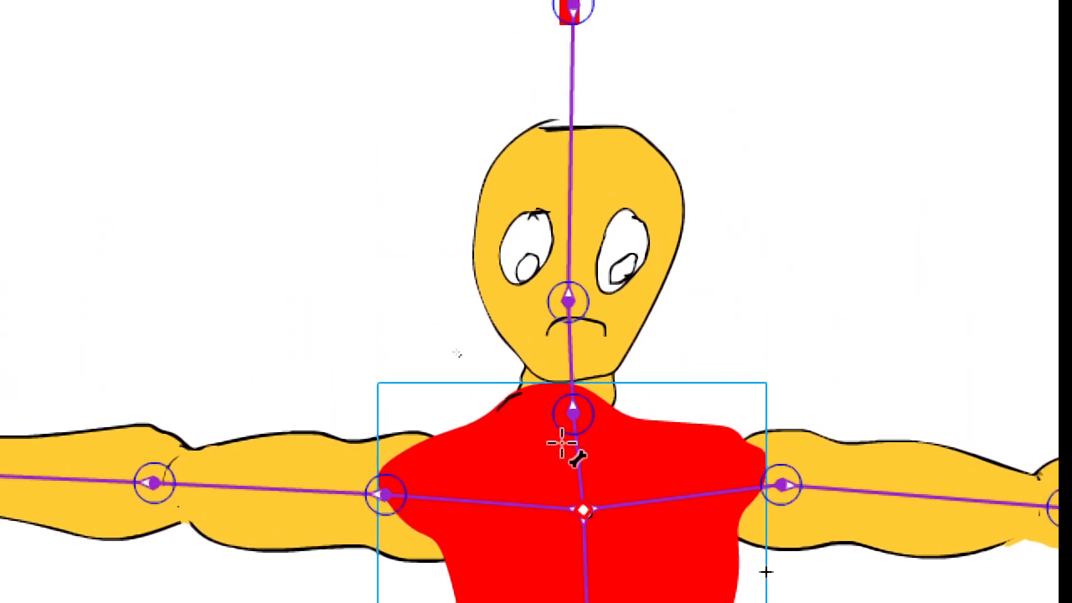
left_click(569, 300)
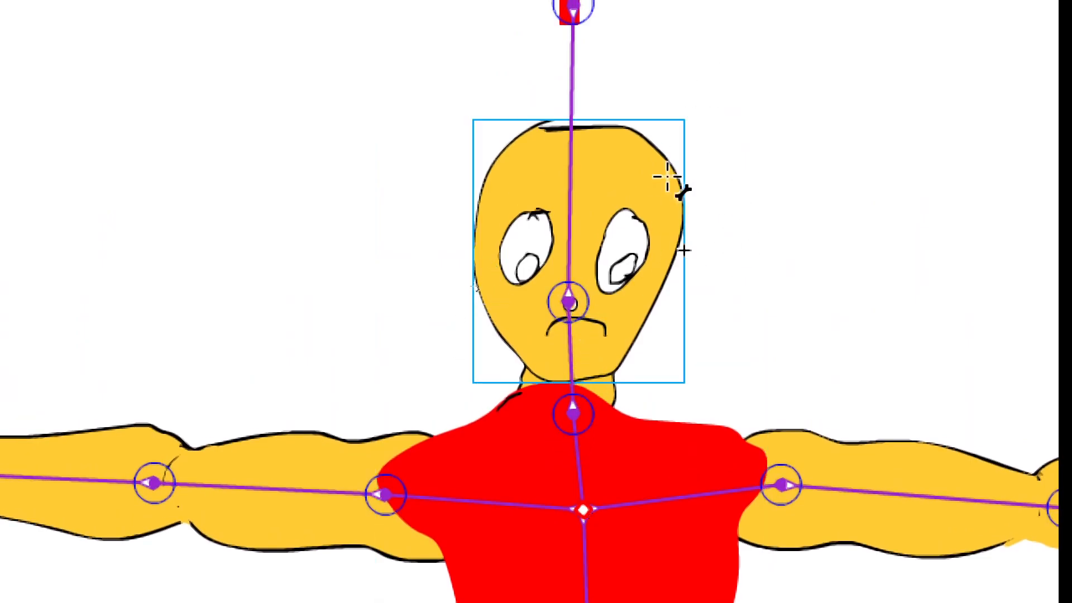
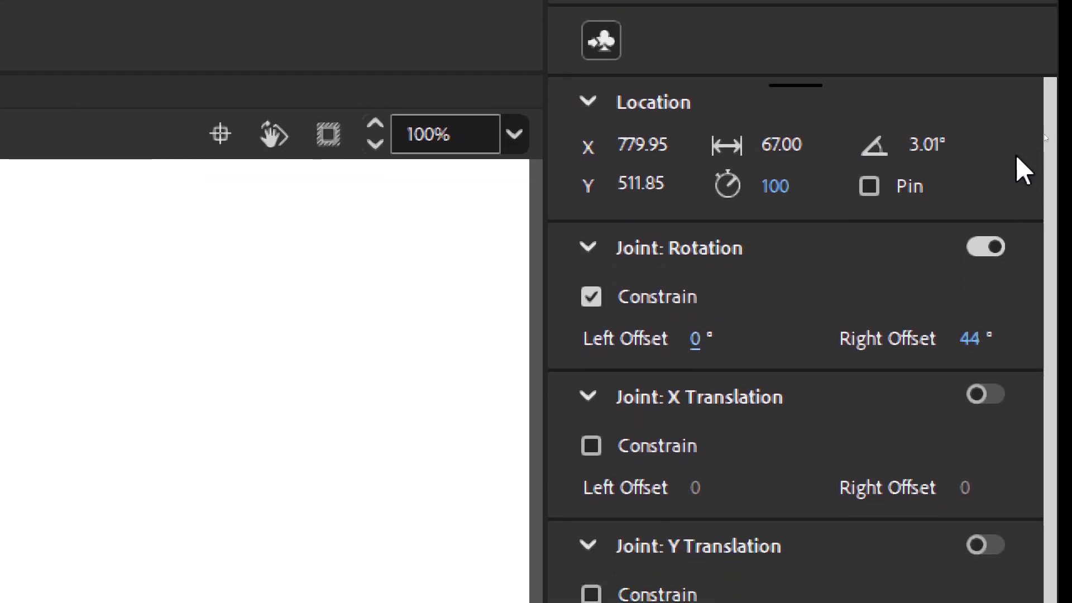
Set the neck bone's rotation constraint to a left offset of -30° and right offset of 30°, and test it by swinging the head.
left_click(697, 451)
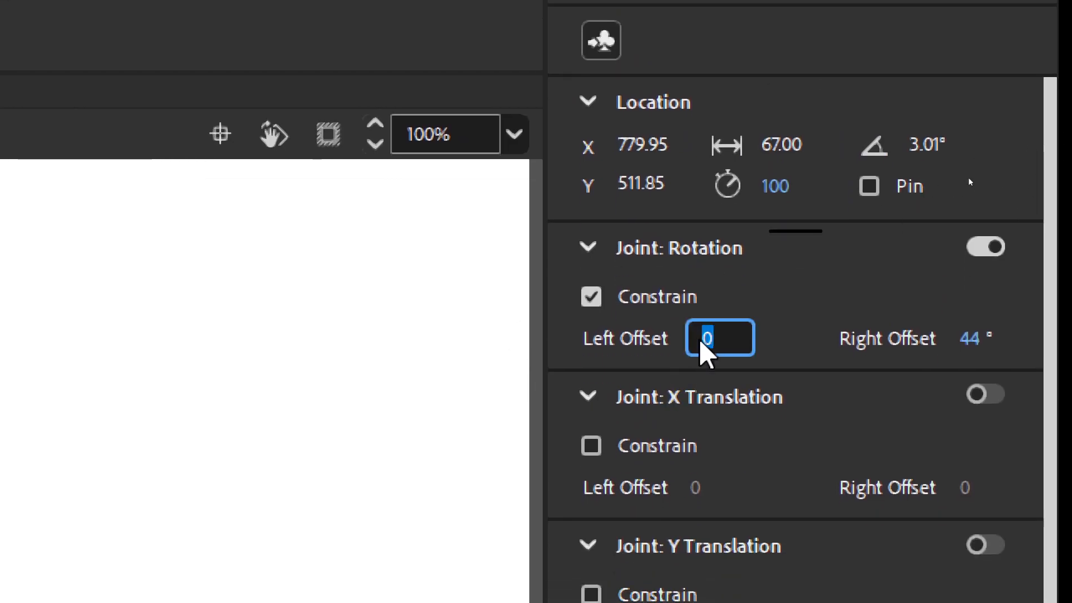
type("3")
key("BackSpace")
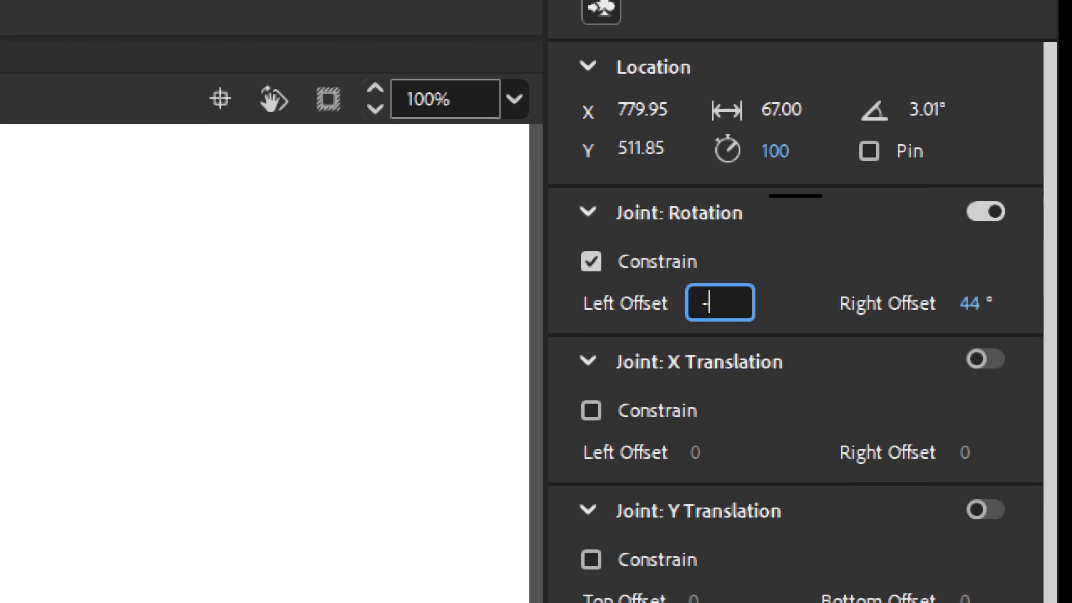
type("-30")
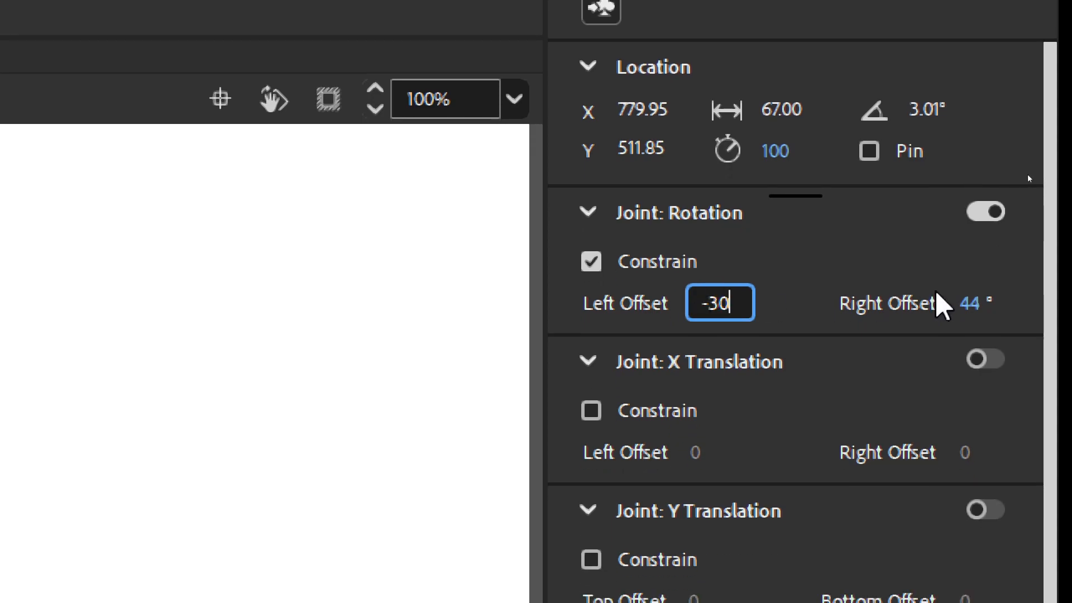
left_click(970, 305)
type("30")
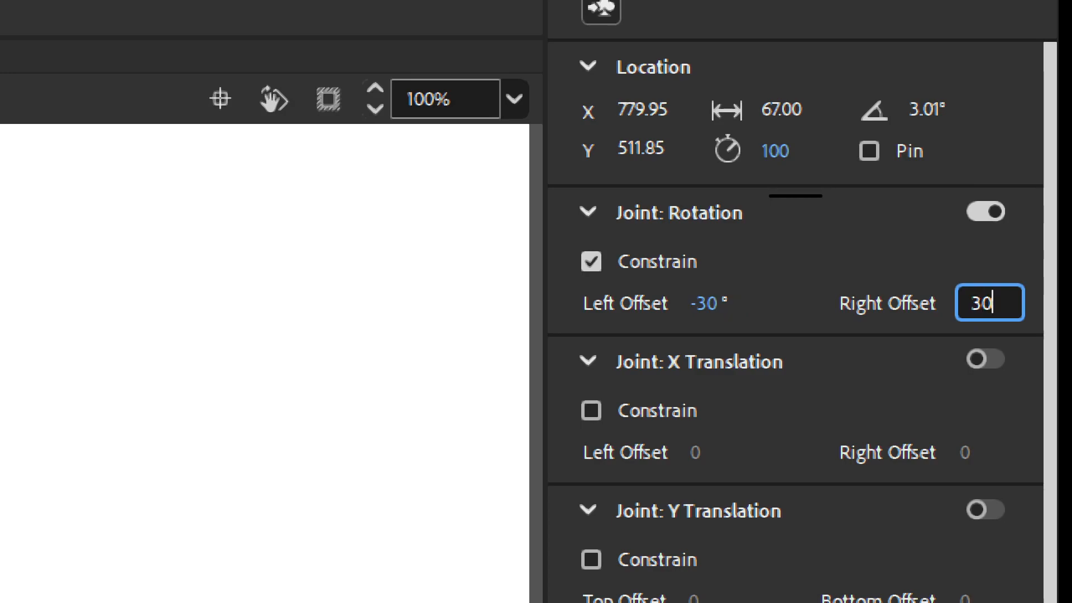
key("Return")
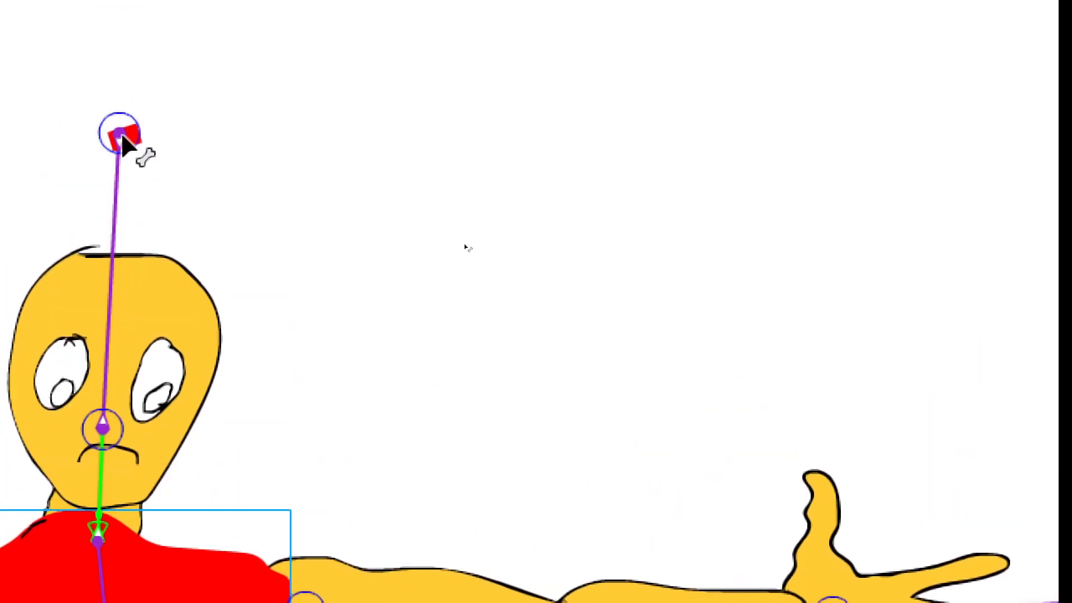
left_click_drag(122, 138, 173, 43)
left_click_drag(0, 152, 9, 319)
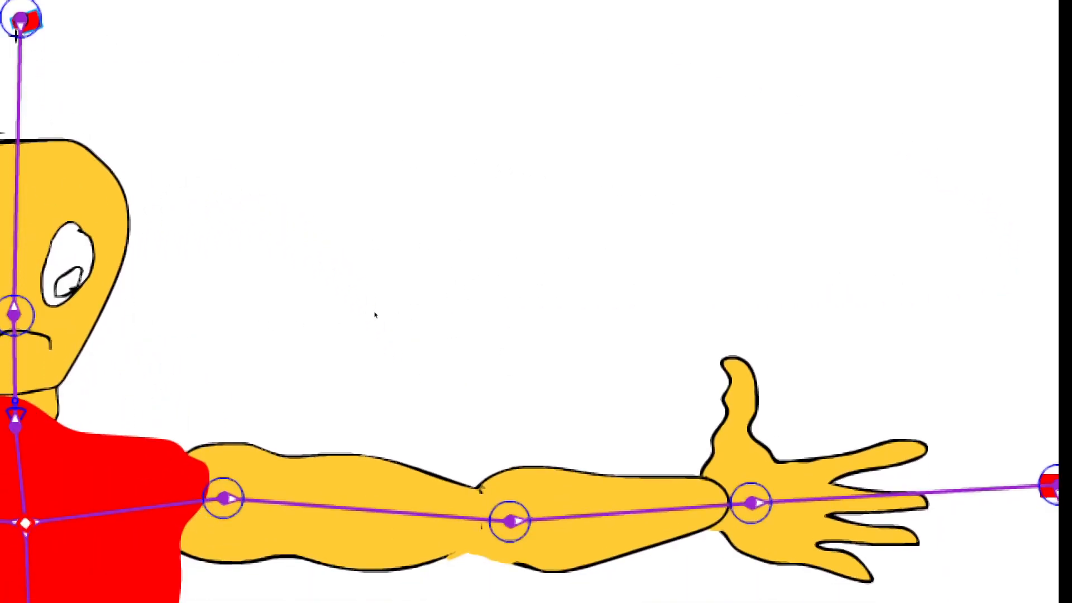
Constrain the head bone's rotation to a left offset of -30° and right offset of 30°, and test it by swinging the head.
left_click(15, 204)
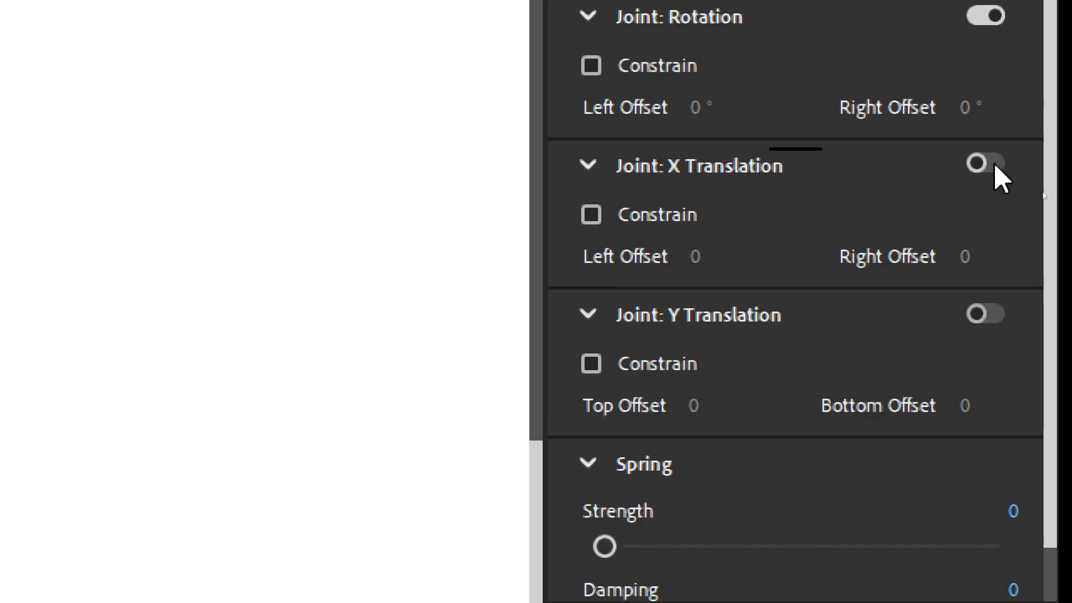
left_click(591, 65)
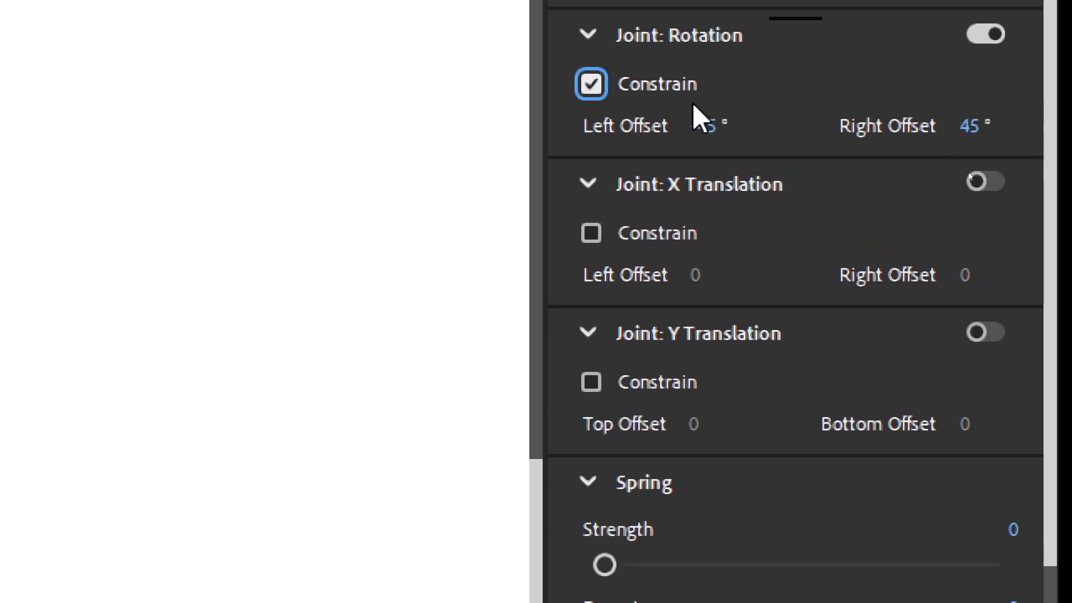
left_click(715, 127)
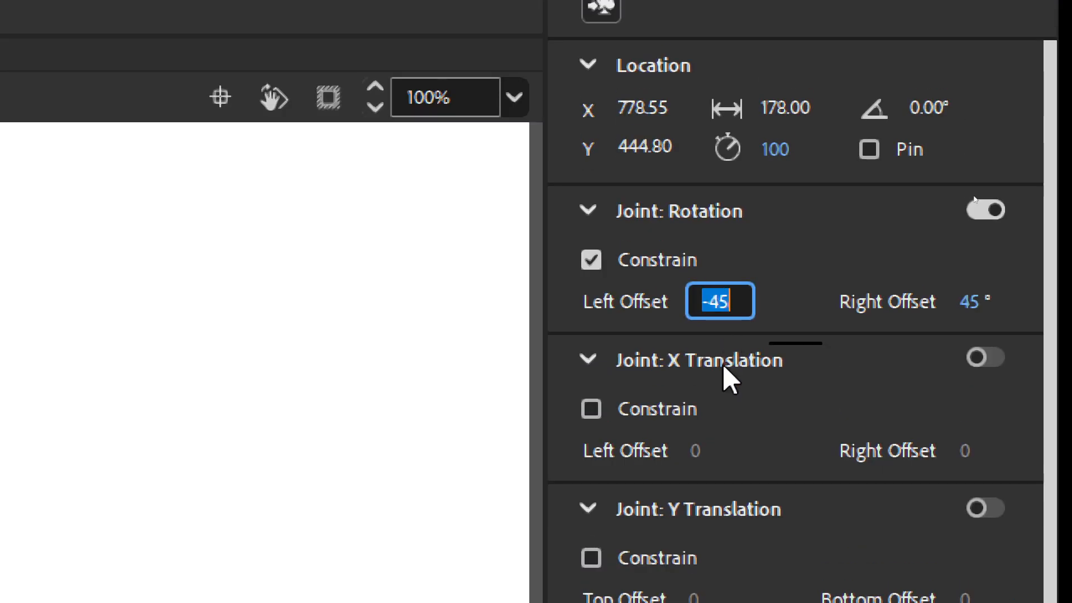
type("-30")
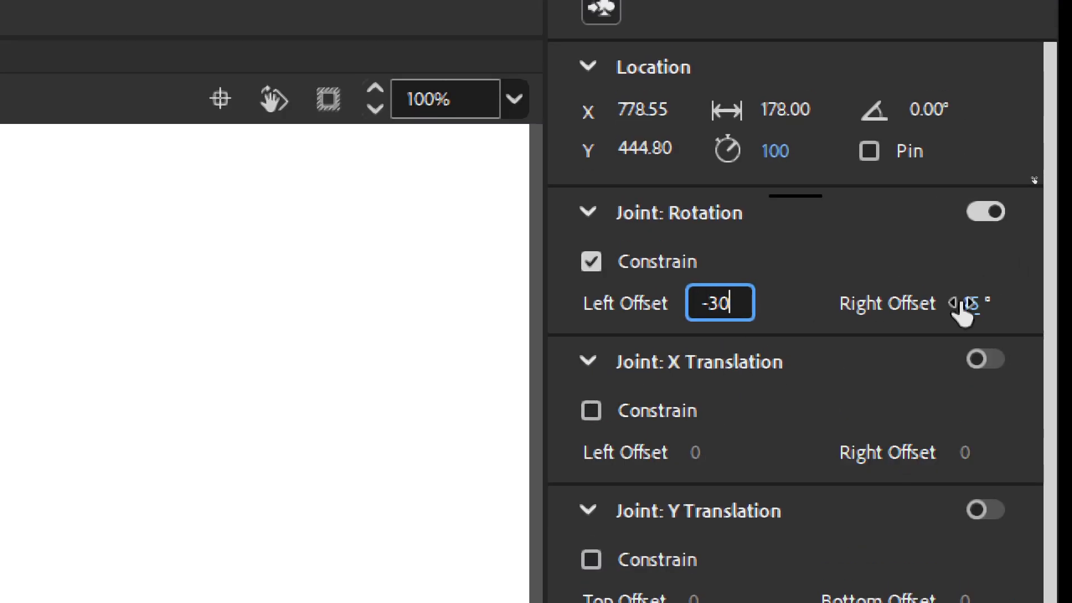
left_click(966, 303)
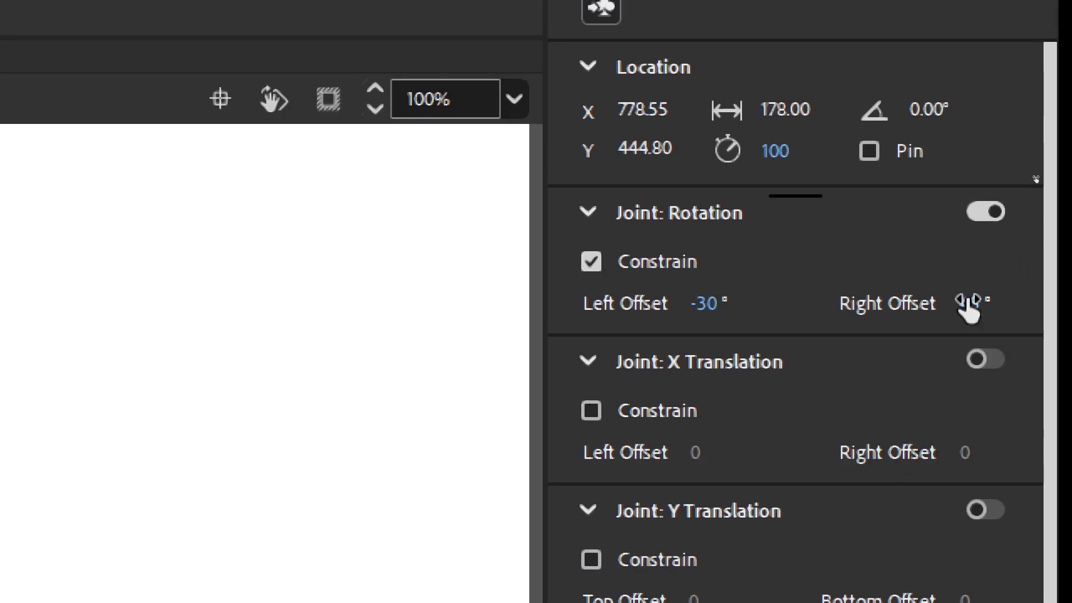
type("30")
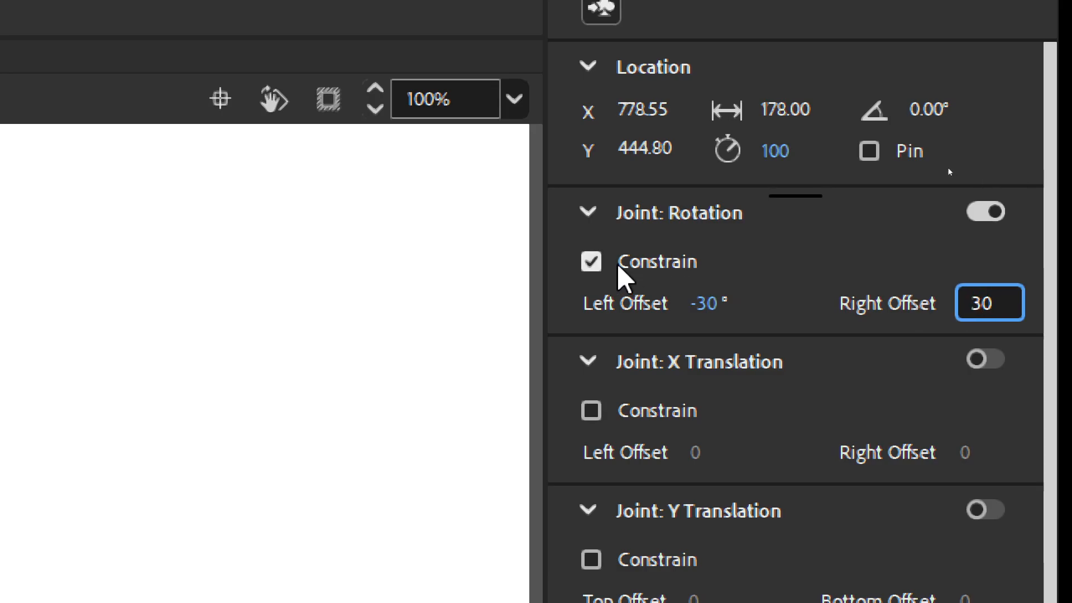
left_click(882, 229)
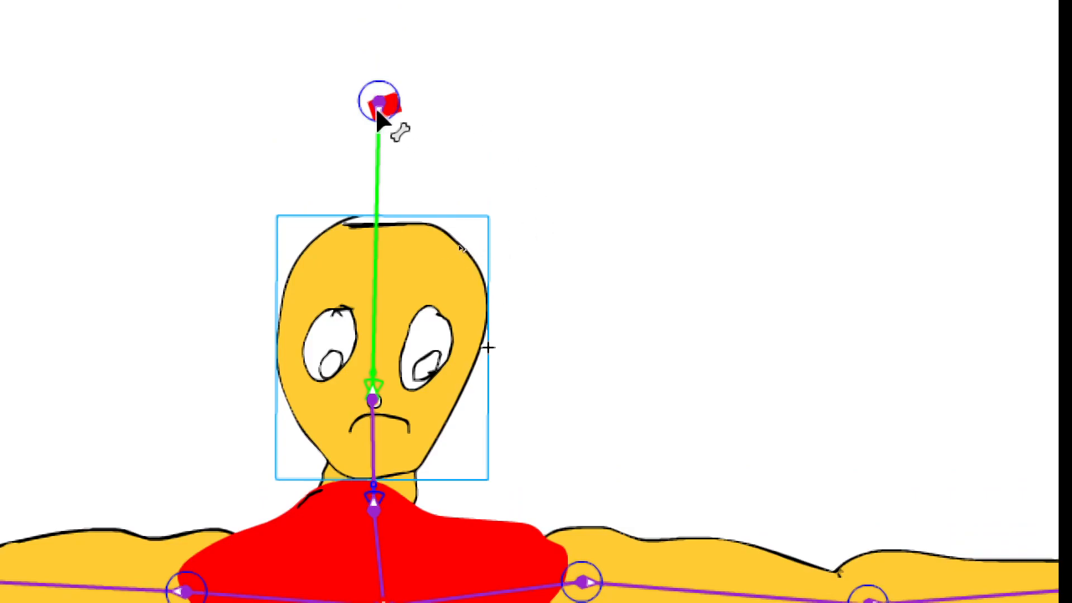
left_click_drag(381, 115, 800, 408)
left_click_drag(800, 497, 326, 36)
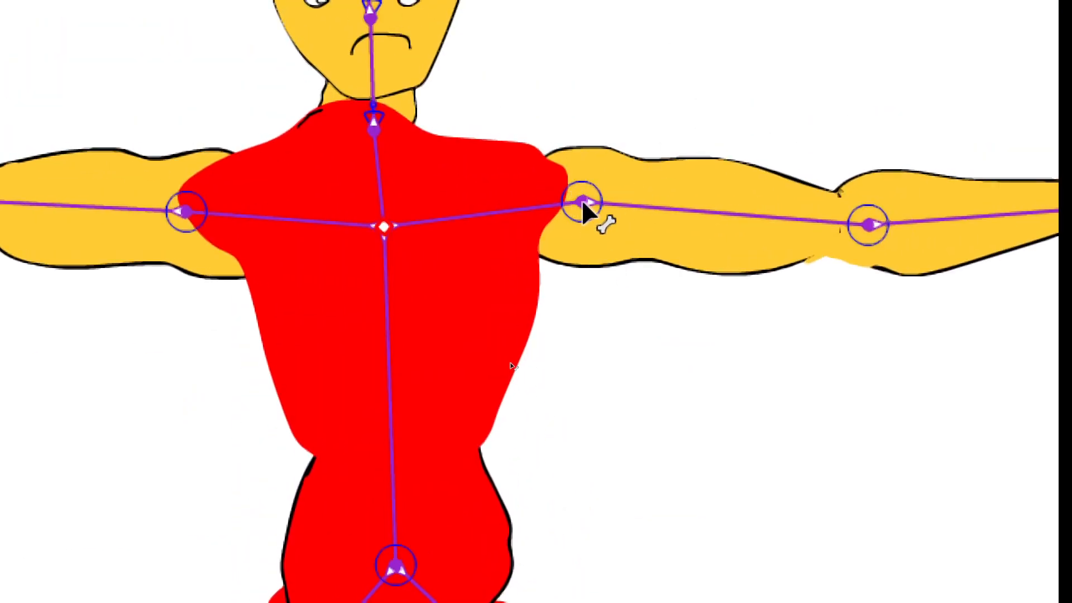
Constrain the rotation of the RUpperArm bone to a left offset of -90° and a right offset of 90°.
left_click(582, 202)
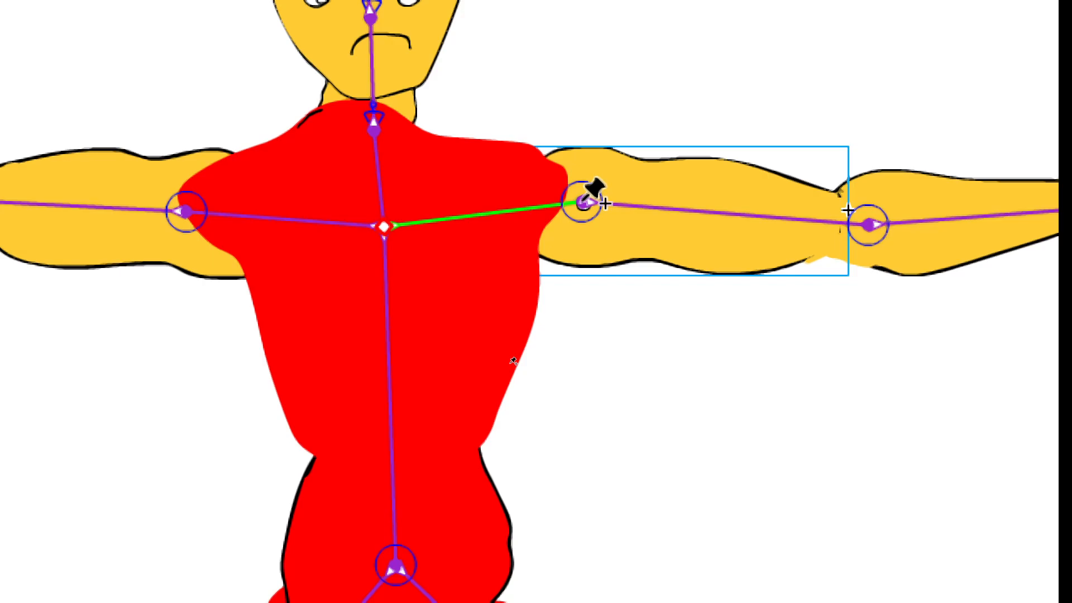
left_click(678, 217)
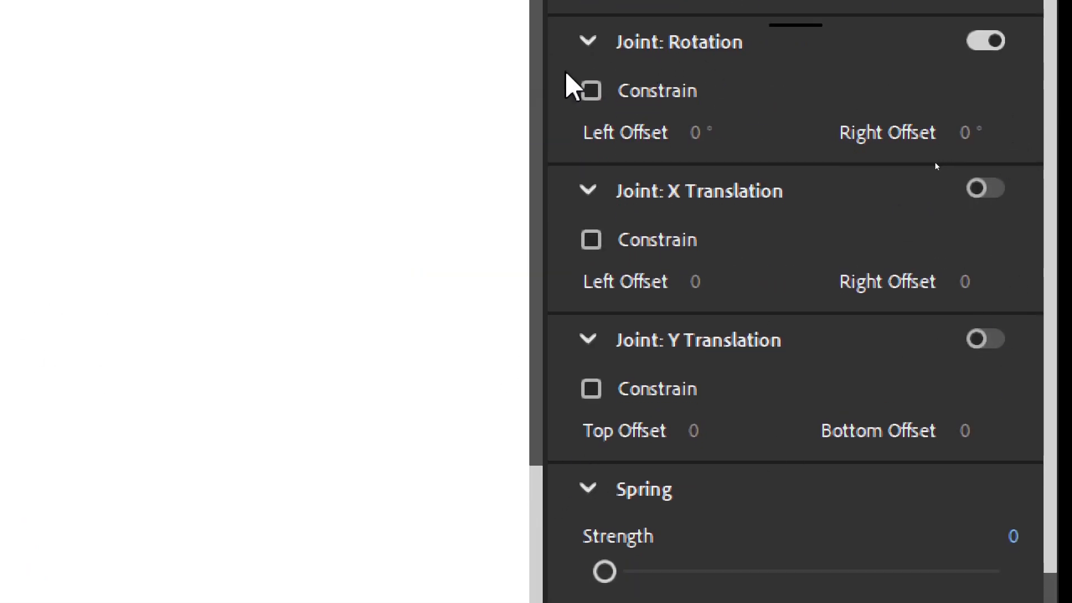
left_click(590, 92)
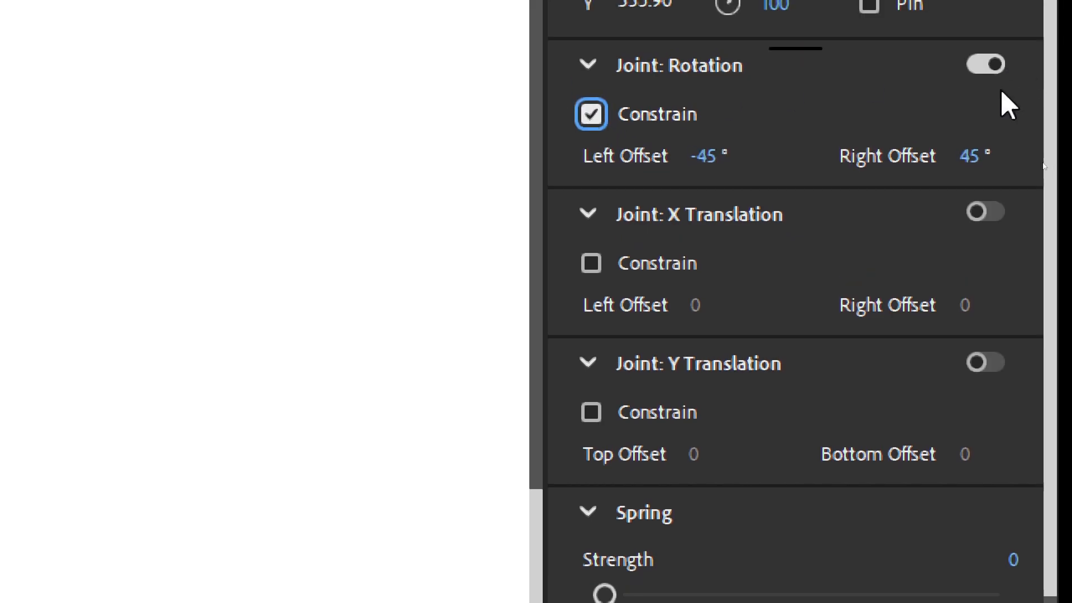
left_click(708, 157)
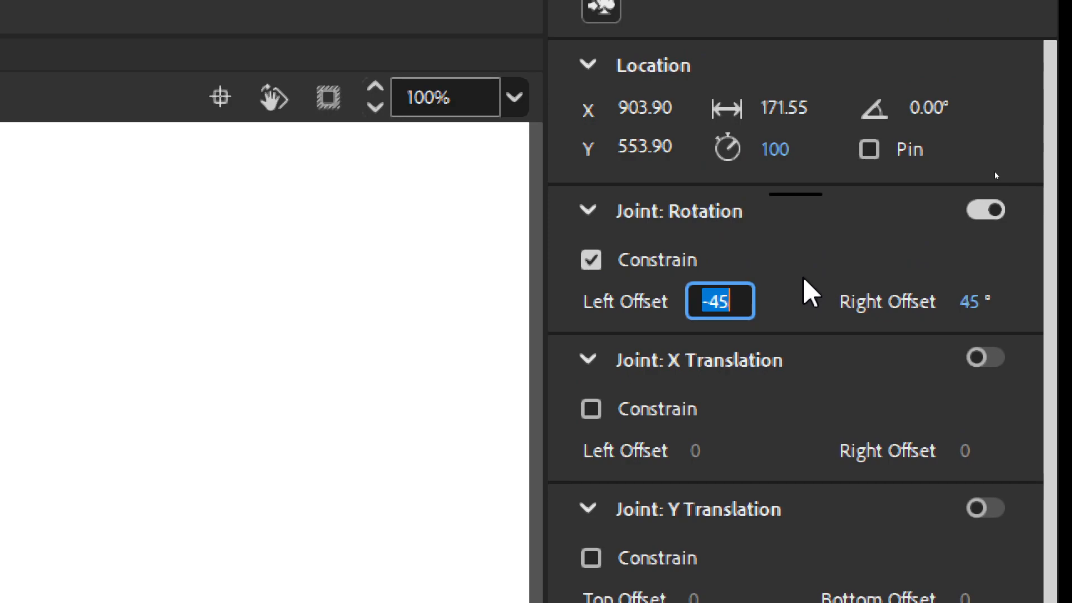
type("-")
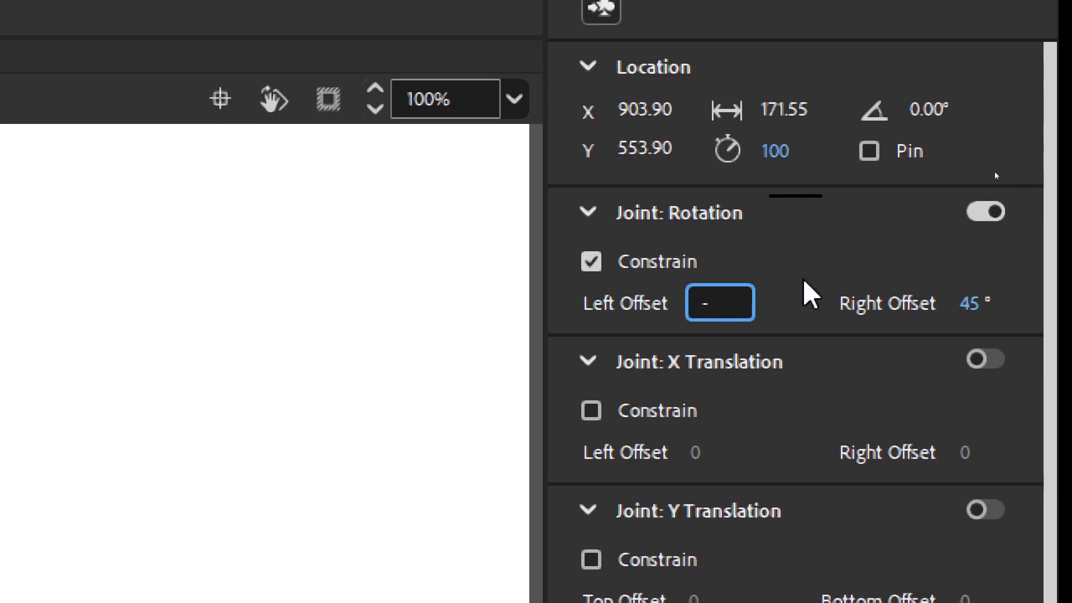
type("90")
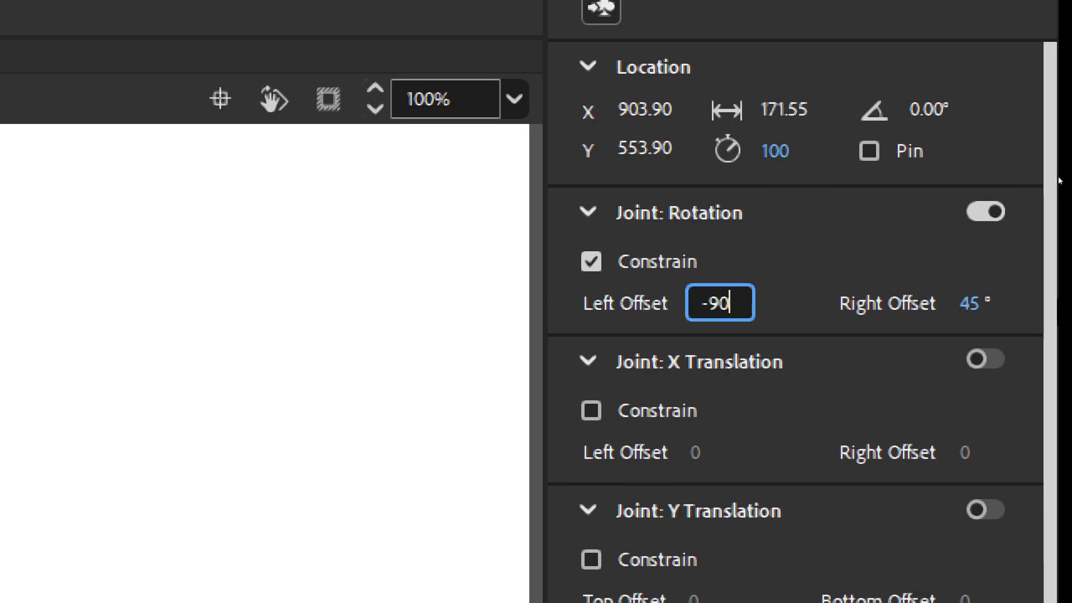
left_click(970, 301)
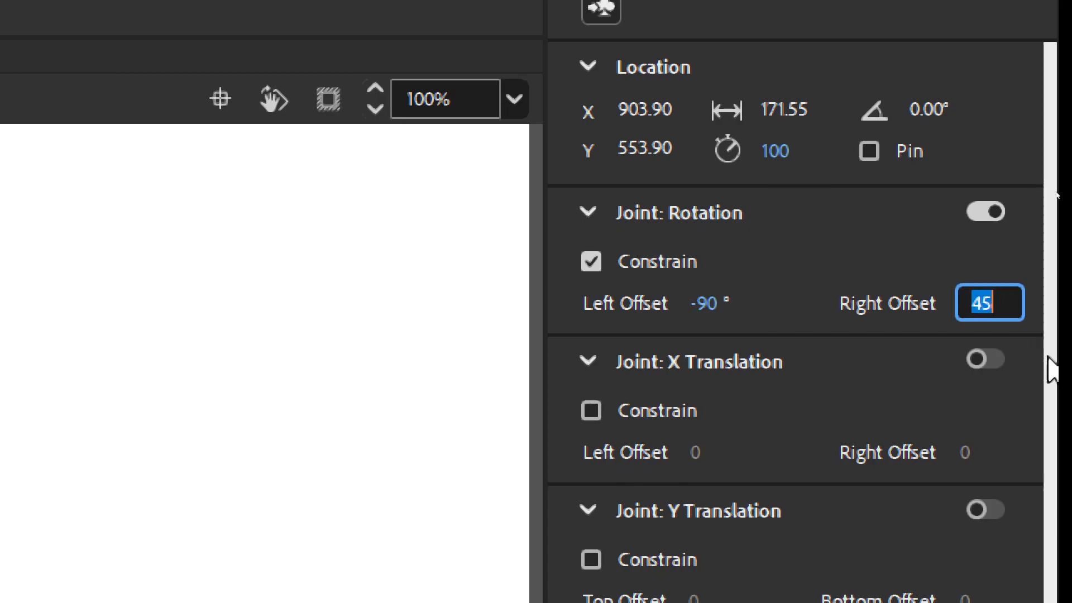
type("90")
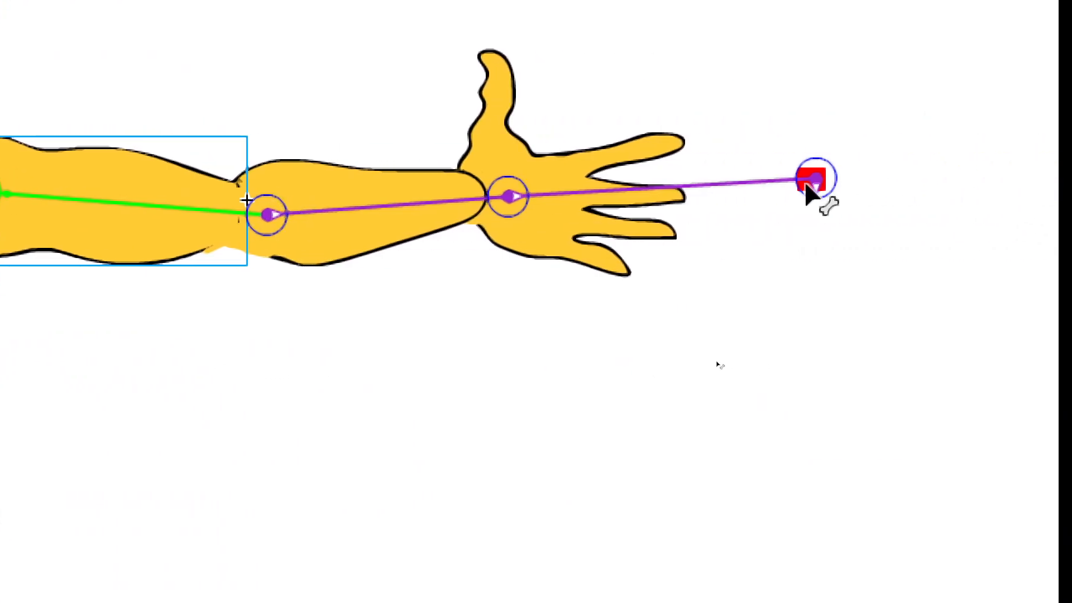
Test the RUpperArm constraint by swinging the arm overhead and back out to a horizontal pose.
left_click_drag(805, 184, 0, 67)
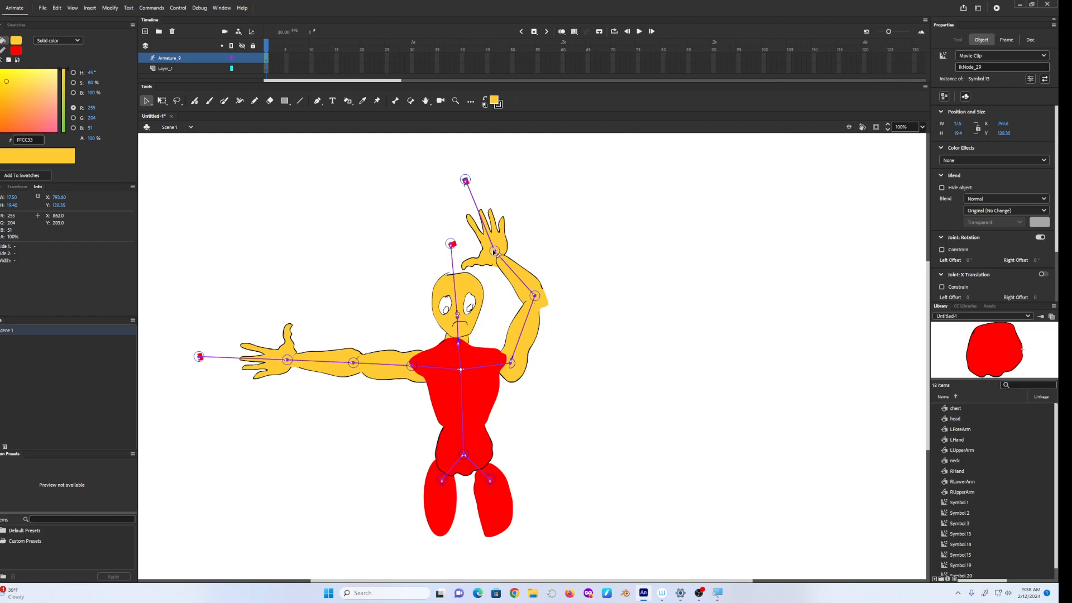
left_click_drag(495, 252, 716, 340)
left_click_drag(884, 266, 826, 377)
left_click_drag(1045, 330, 904, 403)
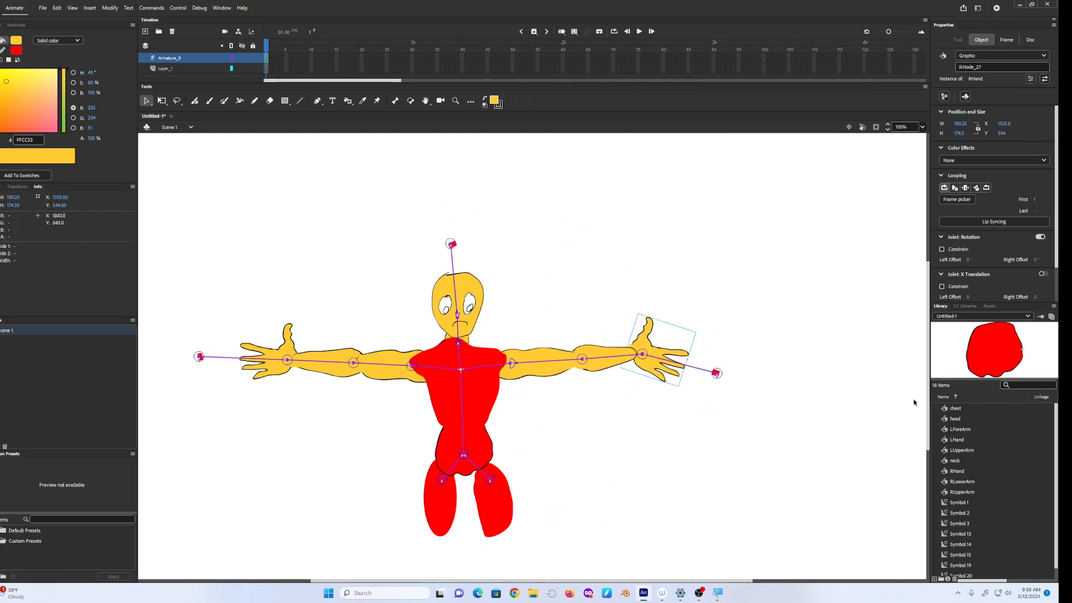
Constrain the RLowerArm bone's rotation to a left offset of -114° and right offset of 6°, and test it by swinging the hand end.
left_click(614, 360)
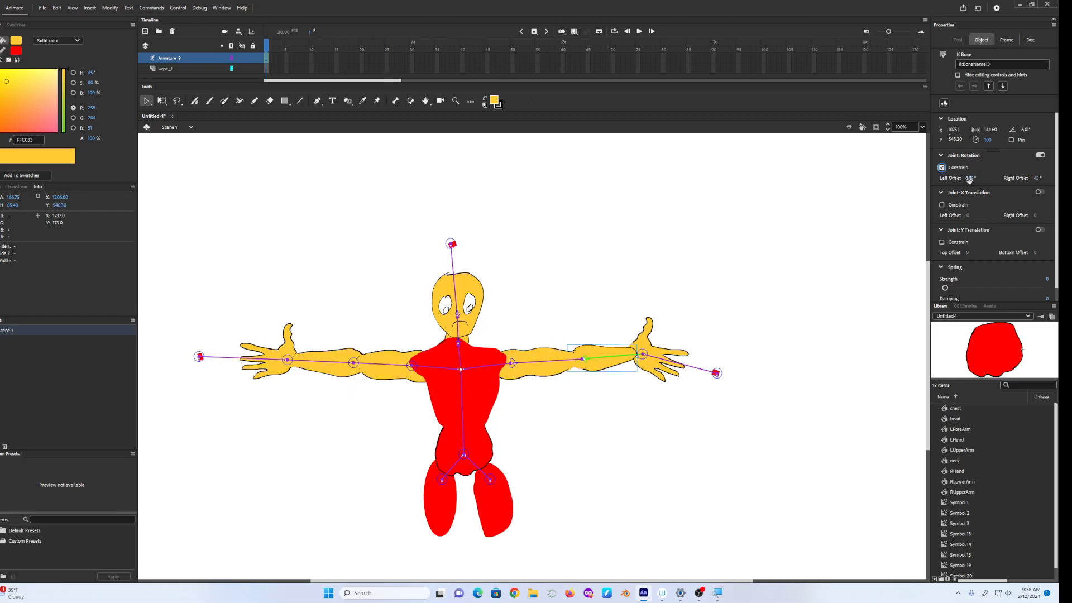
mouse_move(971, 178)
left_mouse_down()
mouse_move(983, 178)
mouse_move(970, 178)
left_mouse_up()
left_click_drag(1038, 179, 1025, 177)
left_click_drag(718, 371, 765, 317)
left_click_drag(850, 348, 885, 363)
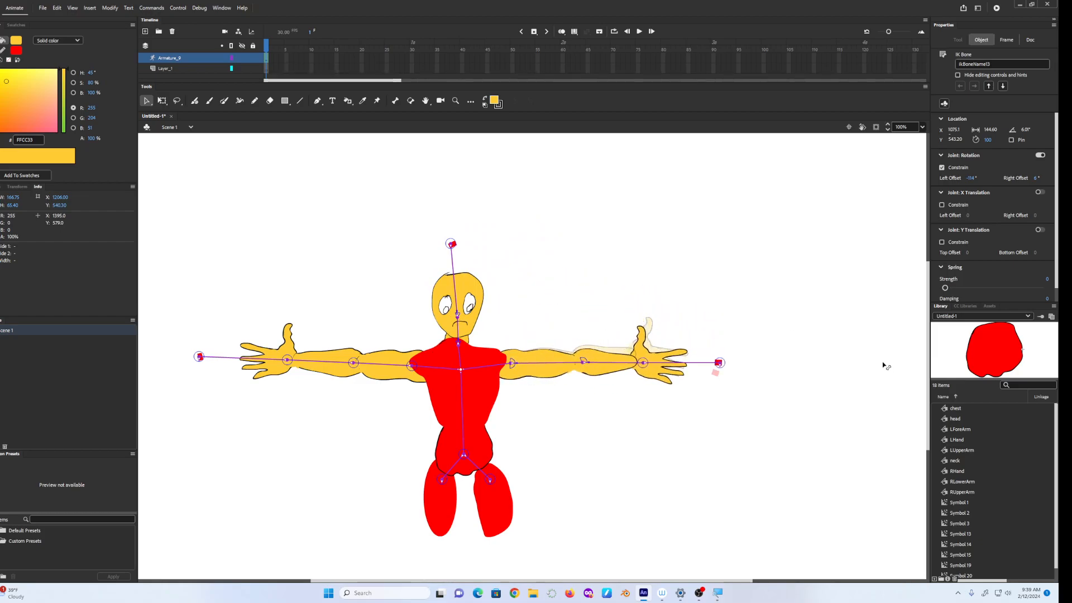
Constrain the RHand bone's rotation to a left offset of -45° and right offset of 45°, and test it by swinging the hand.
left_click(699, 365)
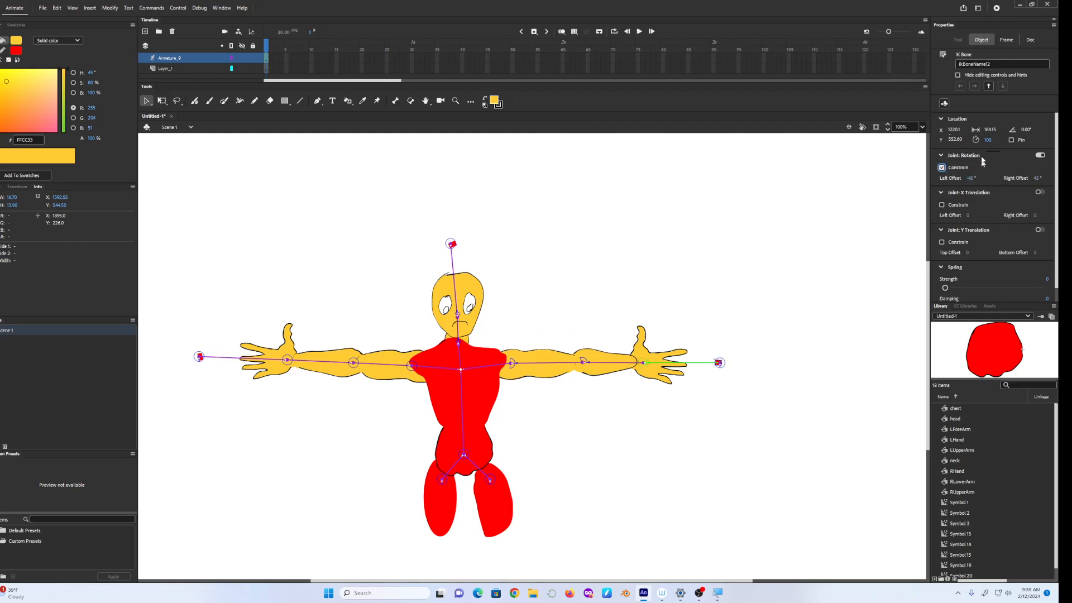
left_click(971, 178)
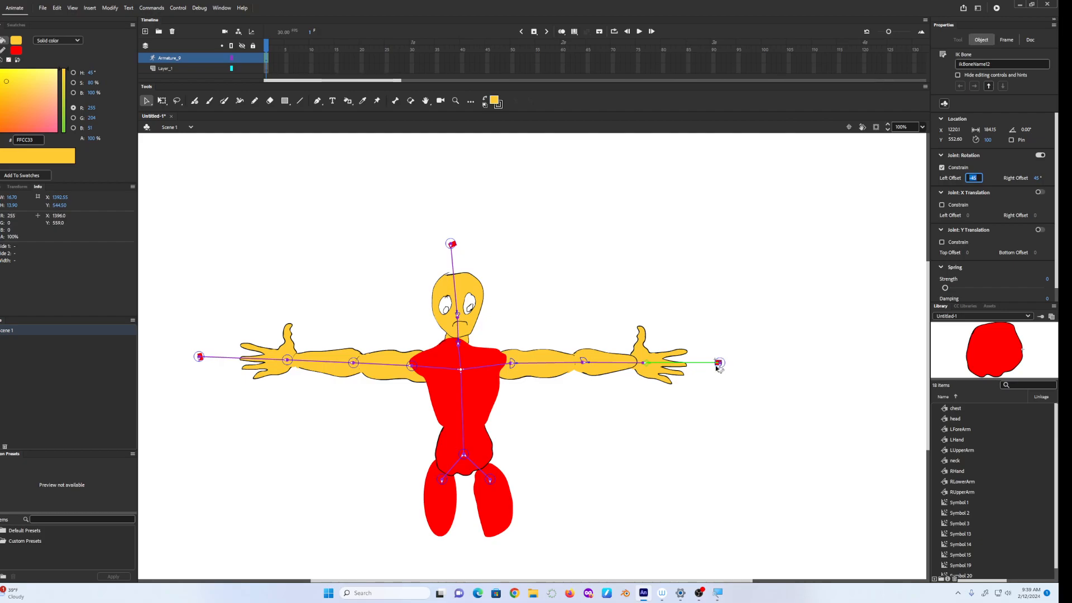
left_click_drag(718, 364, 884, 384)
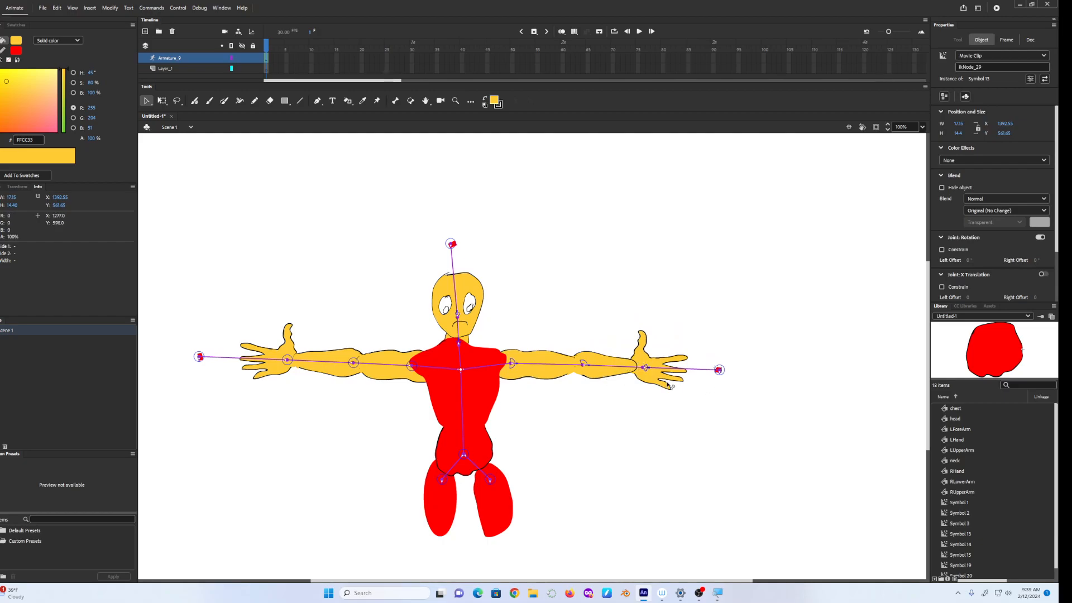
Bring the RHand symbol to the front, and test the arm by swinging it up and back out to horizontal.
right_click(645, 362)
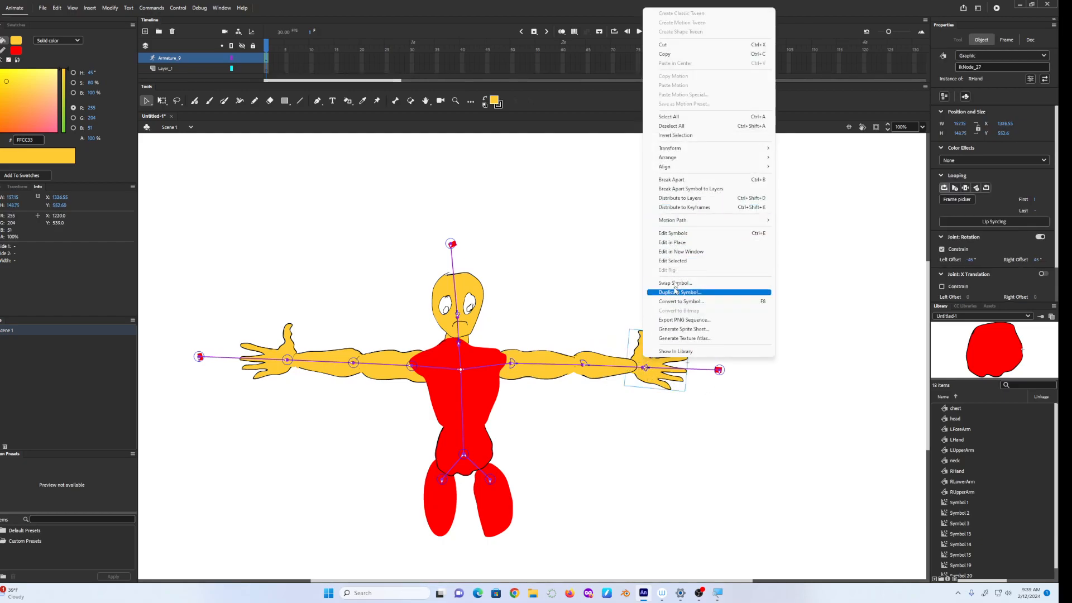
mouse_move(685, 159)
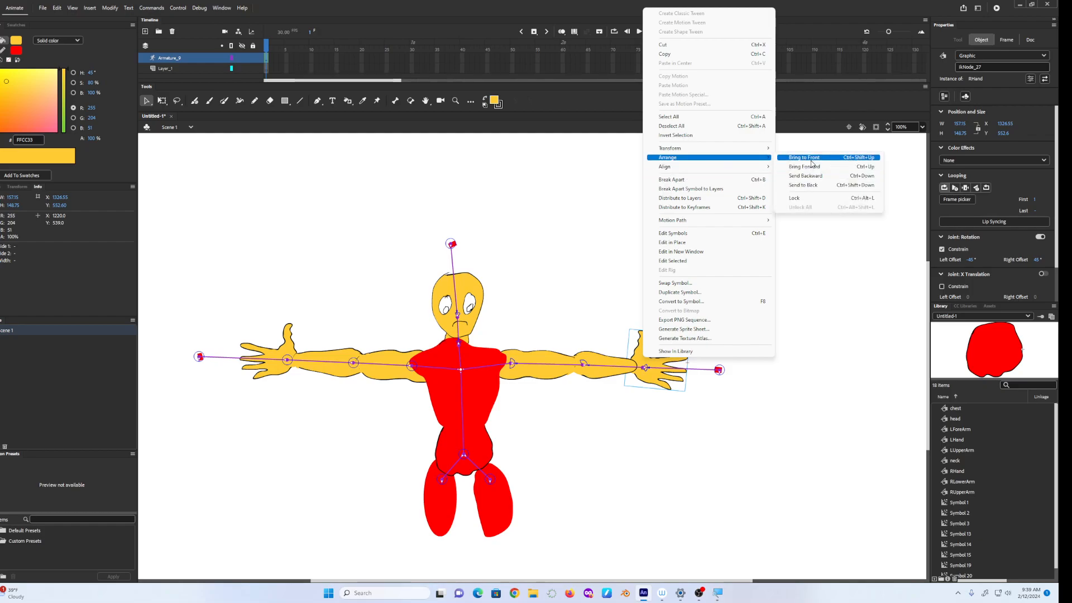
left_click(812, 159)
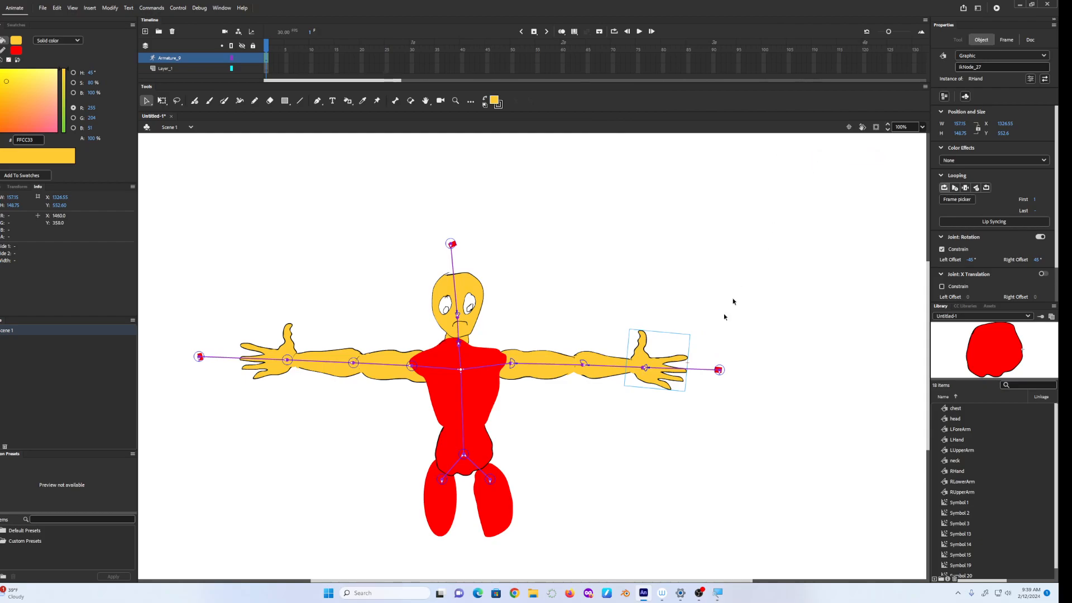
left_click_drag(719, 370, 890, 387)
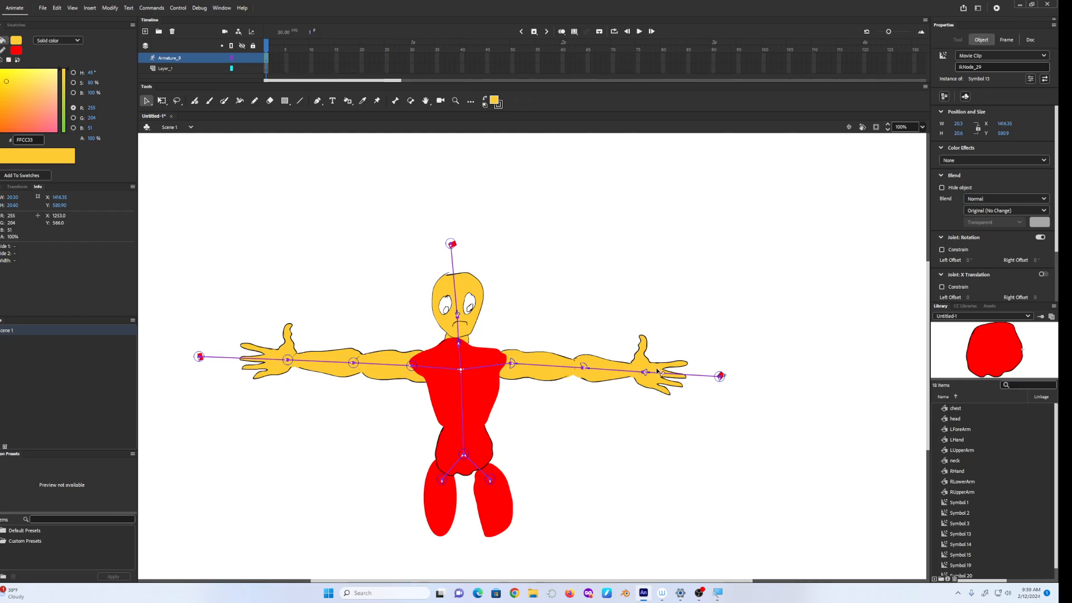
left_click_drag(721, 375, 581, 194)
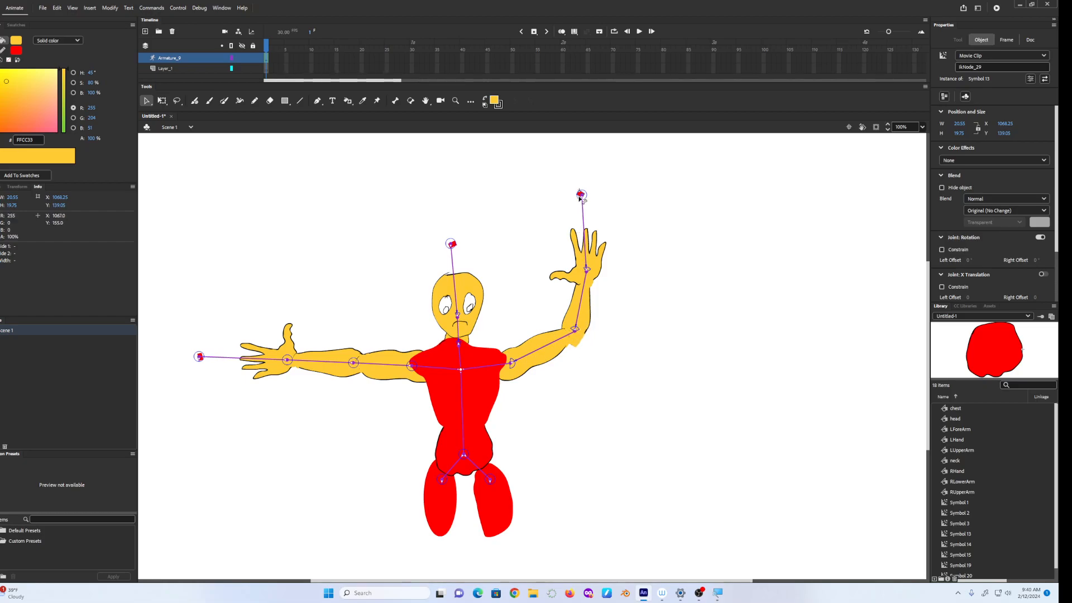
left_click_drag(581, 194, 1032, 361)
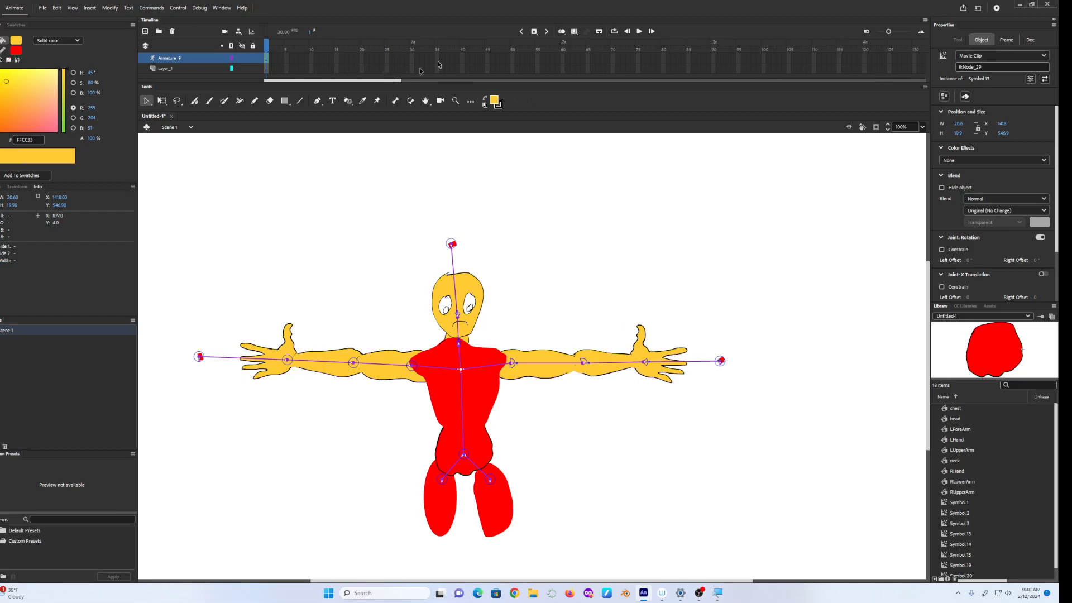
Extend the Armature_9 layer's frames to frame 55.
left_click(266, 57)
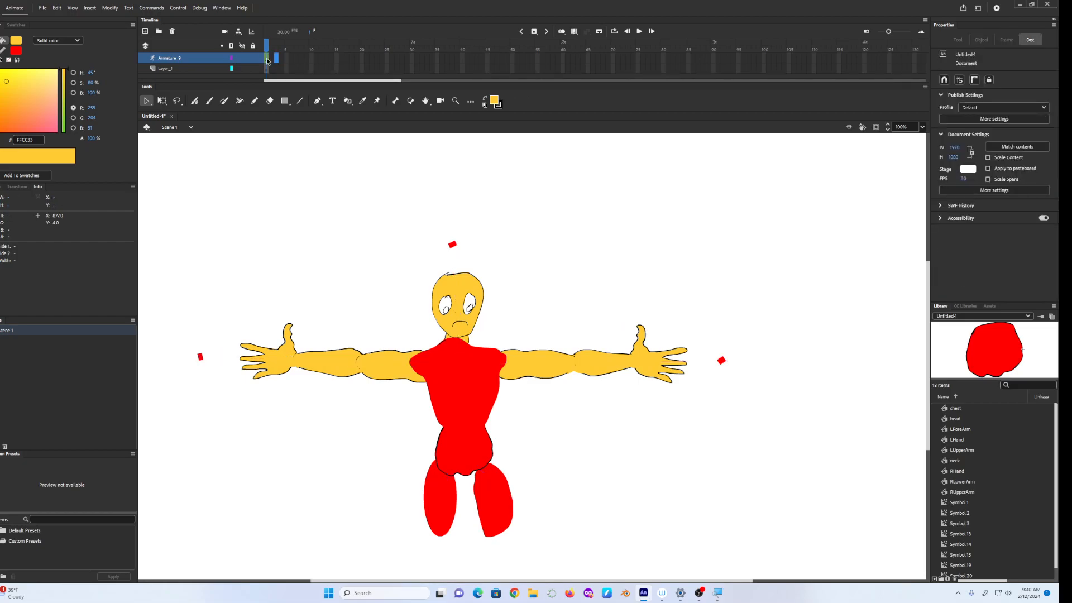
right_click(266, 61)
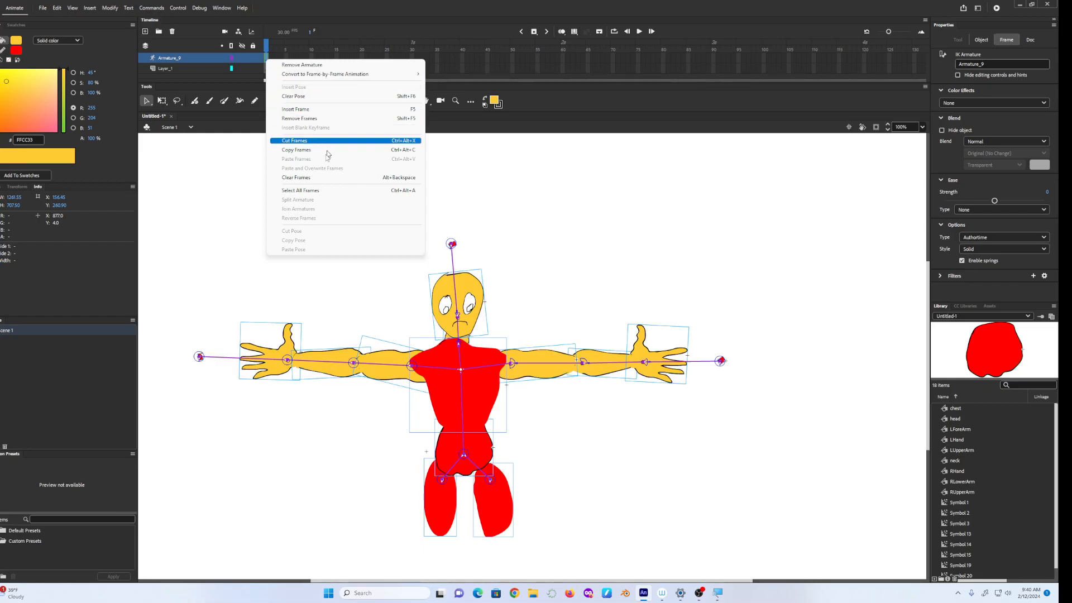
left_click(521, 51)
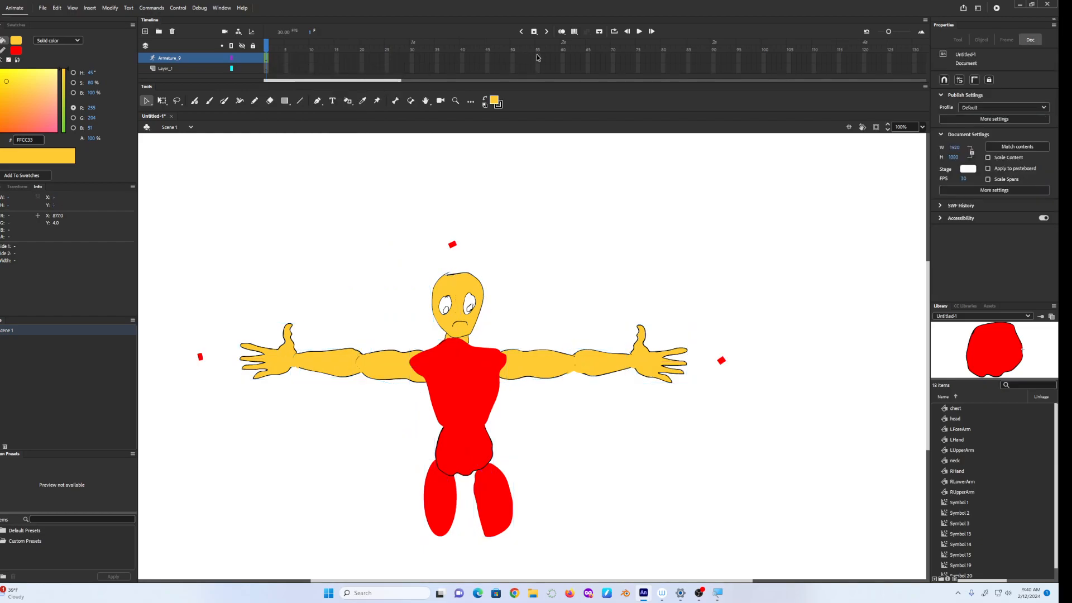
left_click(538, 58)
key("F5")
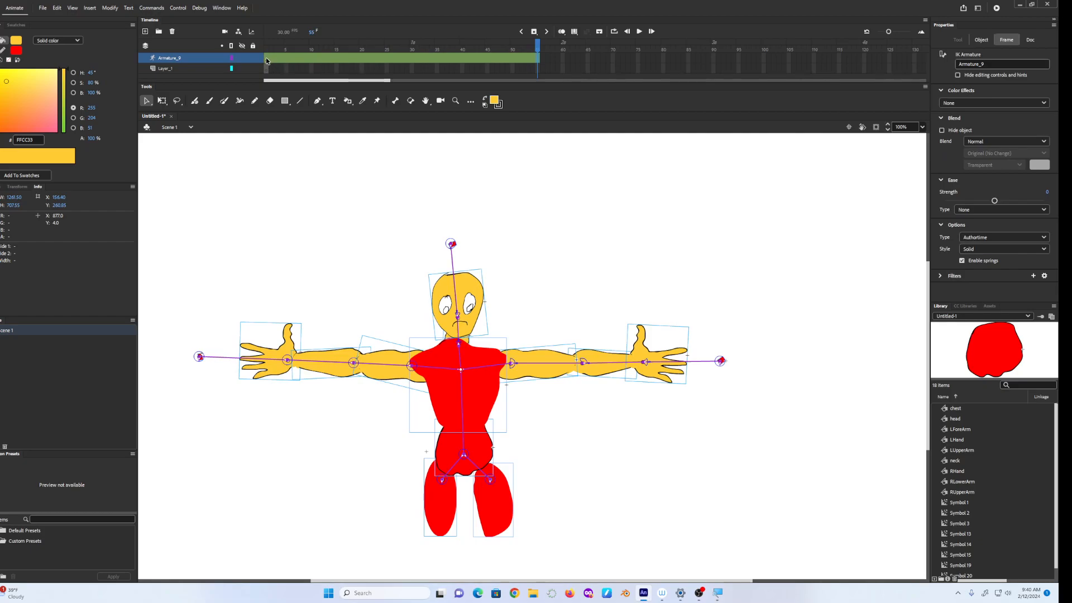
At frame 11, pose the character with both arms raised overhead and the head tilted toward the RHand arm.
left_click(318, 54)
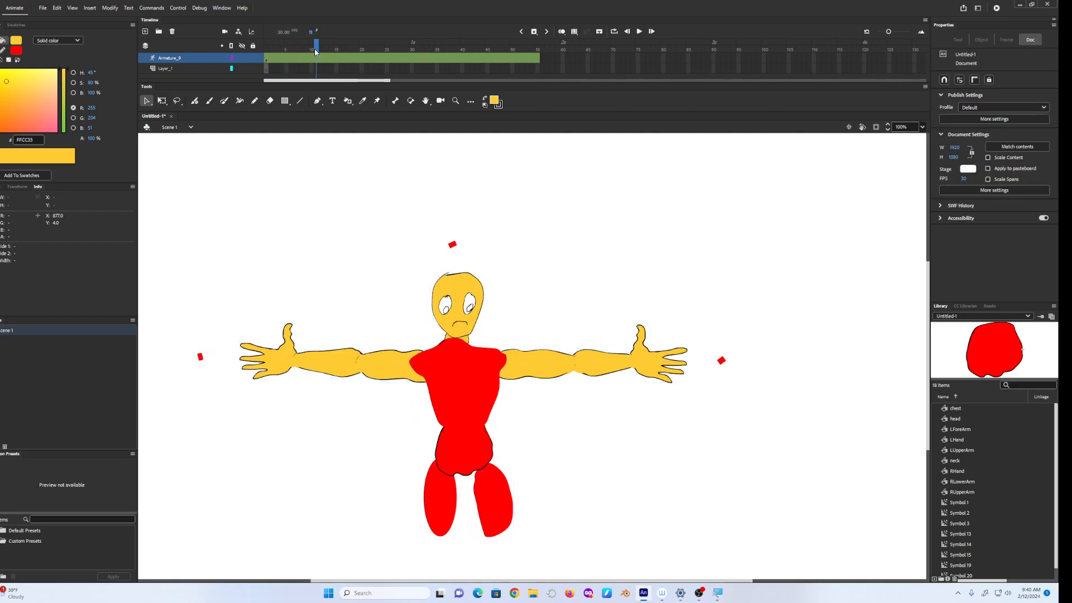
left_click_drag(721, 361, 498, 156)
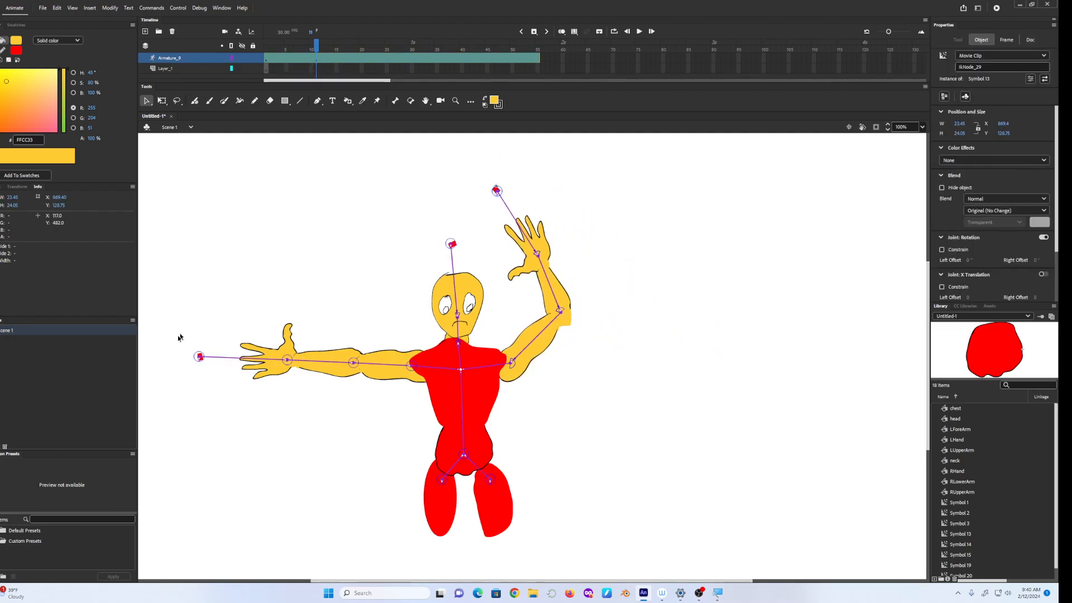
left_click_drag(200, 356, 324, 180)
left_click_drag(453, 244, 504, 258)
At frame 20, straighten the head, lower the RHand arm with a bent elbow, and stretch the LHand arm out horizontally.
left_click_drag(318, 43, 343, 49)
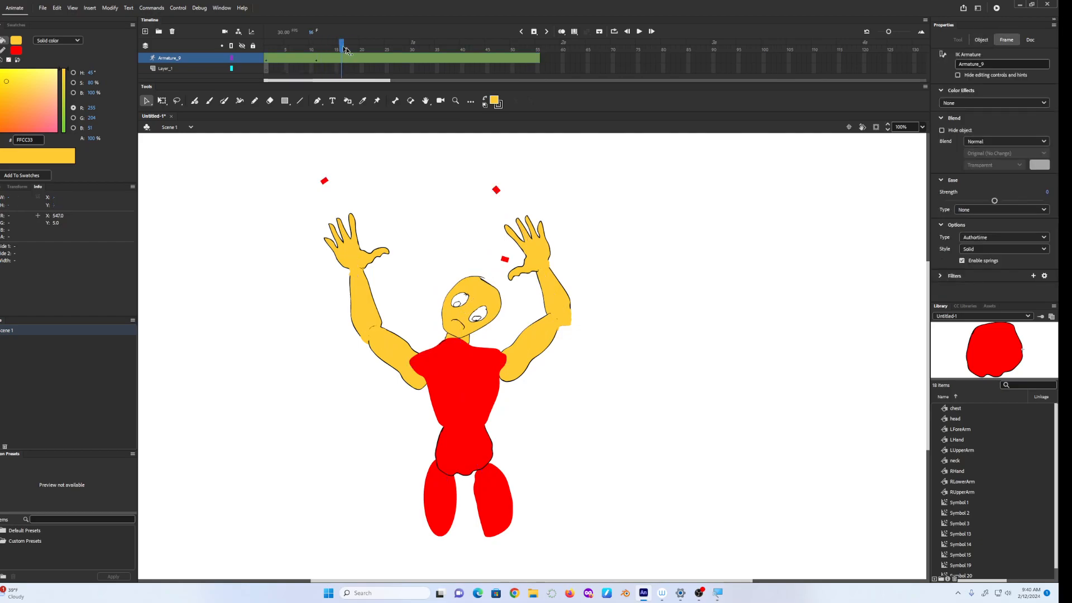
left_click(488, 290)
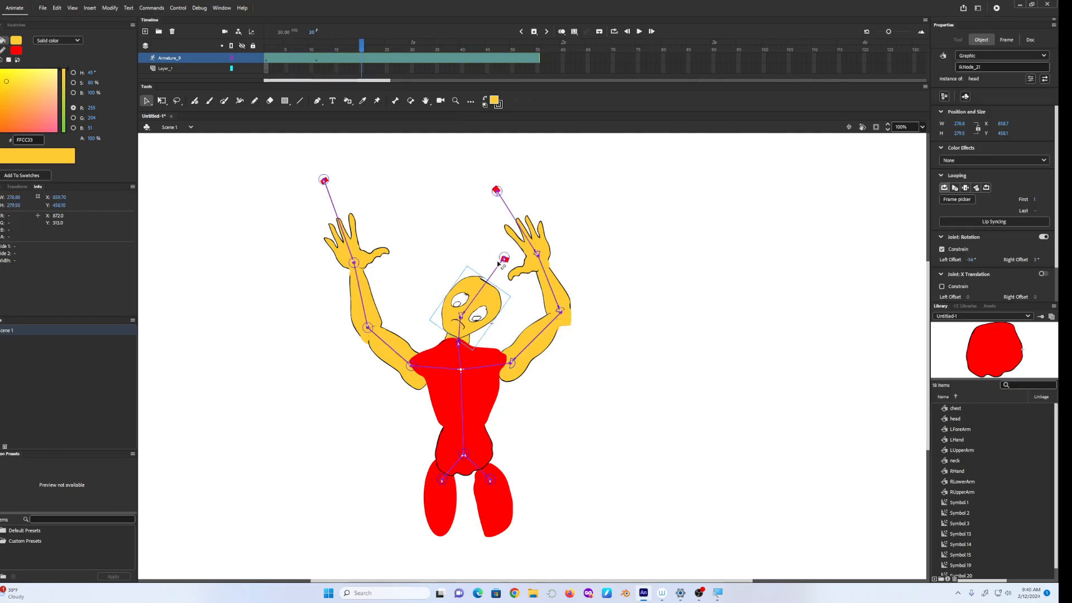
left_click_drag(505, 259, 432, 204)
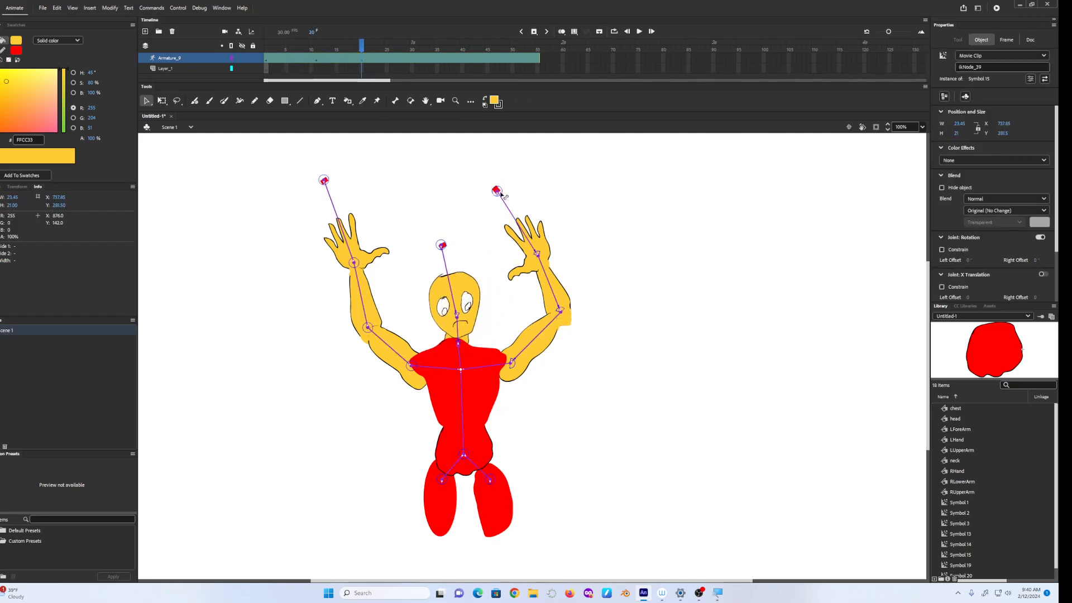
left_click_drag(497, 191, 701, 332)
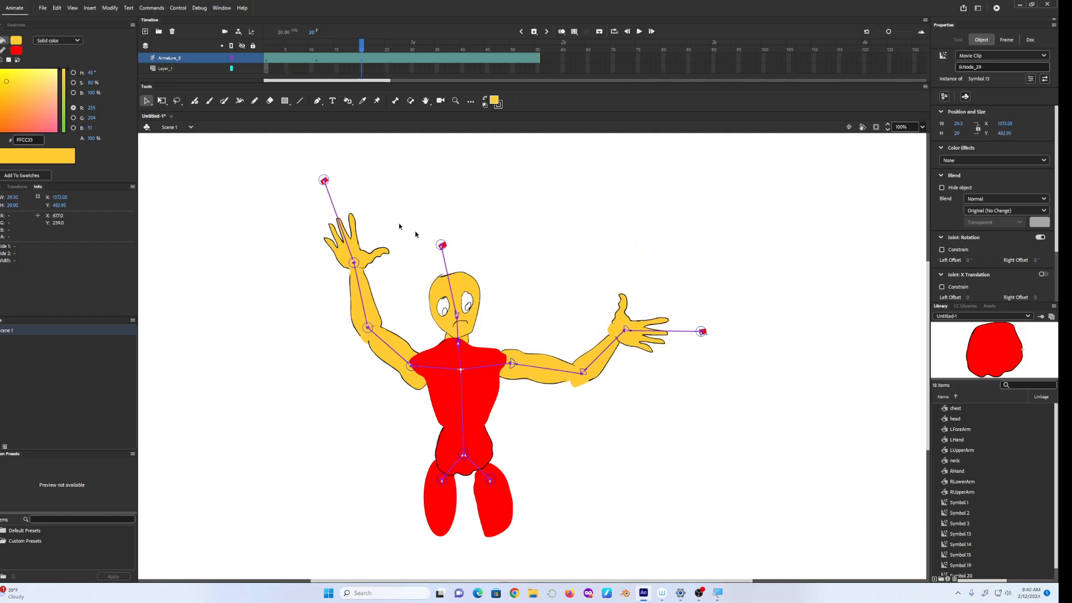
left_click_drag(323, 180, 199, 364)
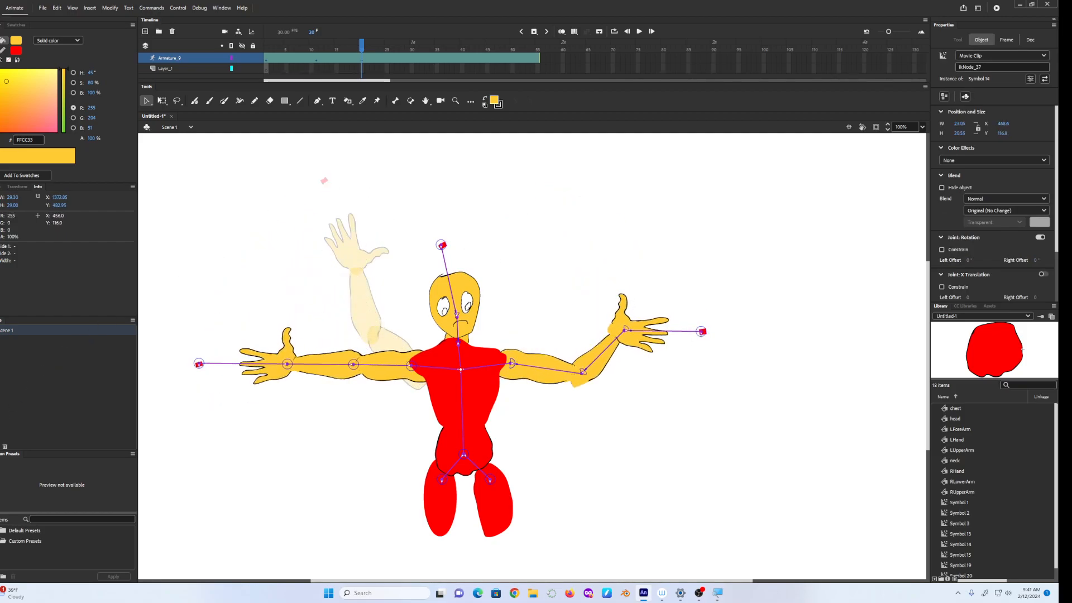
At frame 32, tilt the head far over toward the RHand arm.
left_click(422, 49)
left_click(455, 200)
left_click_drag(442, 248, 599, 253)
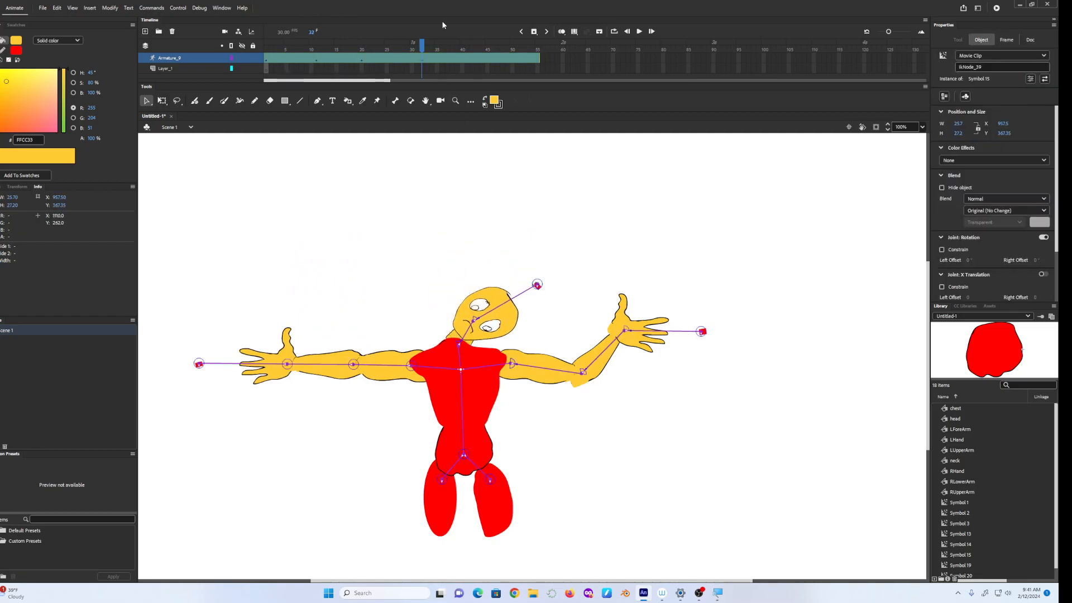
At frame 48, raise both arms overhead, and play the animation.
left_click(502, 45)
left_click_drag(199, 364, 326, 172)
left_click_drag(701, 332, 535, 157)
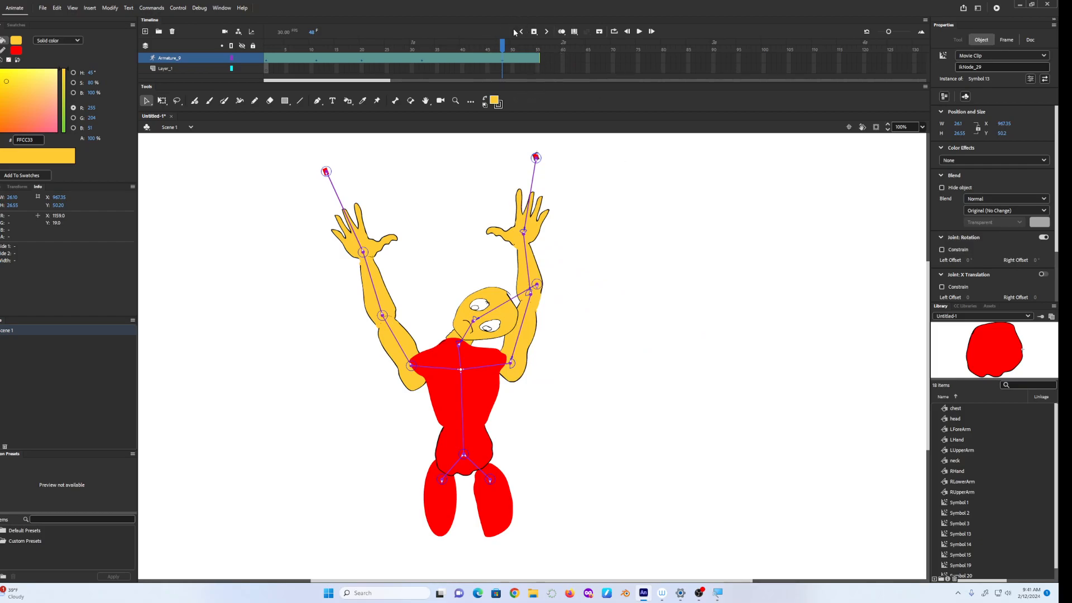
key("Return")
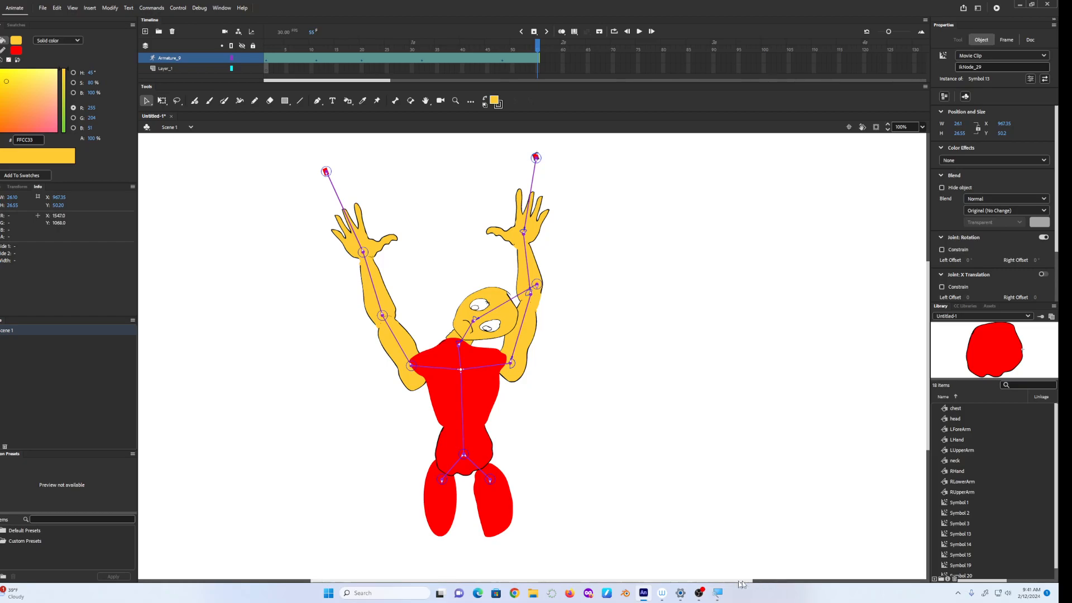
Close all Magnifier windows and switch to OBS.
mouse_move(718, 599)
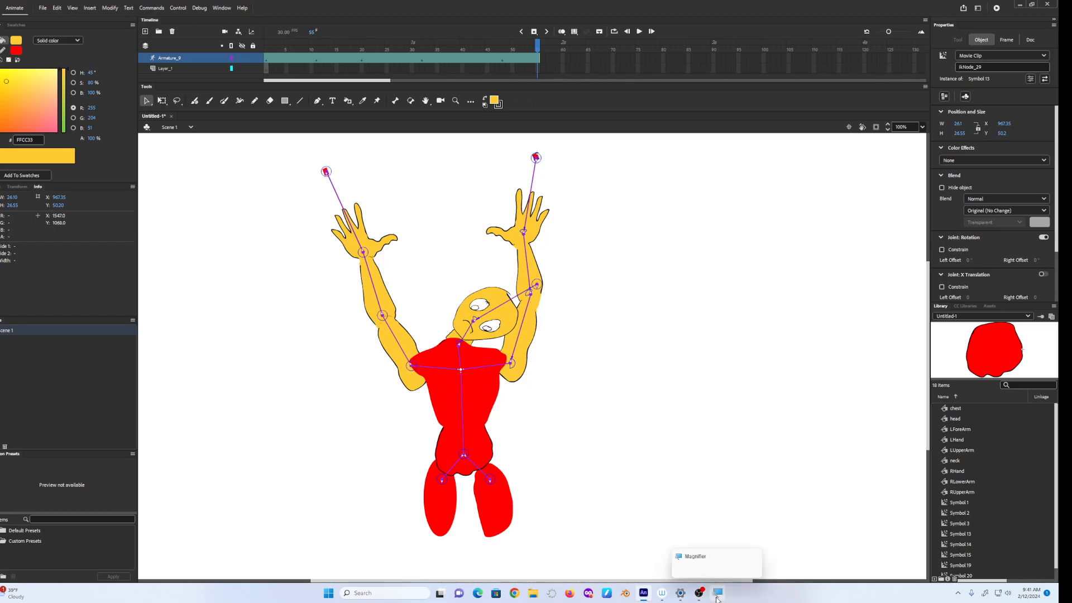
right_click(718, 595)
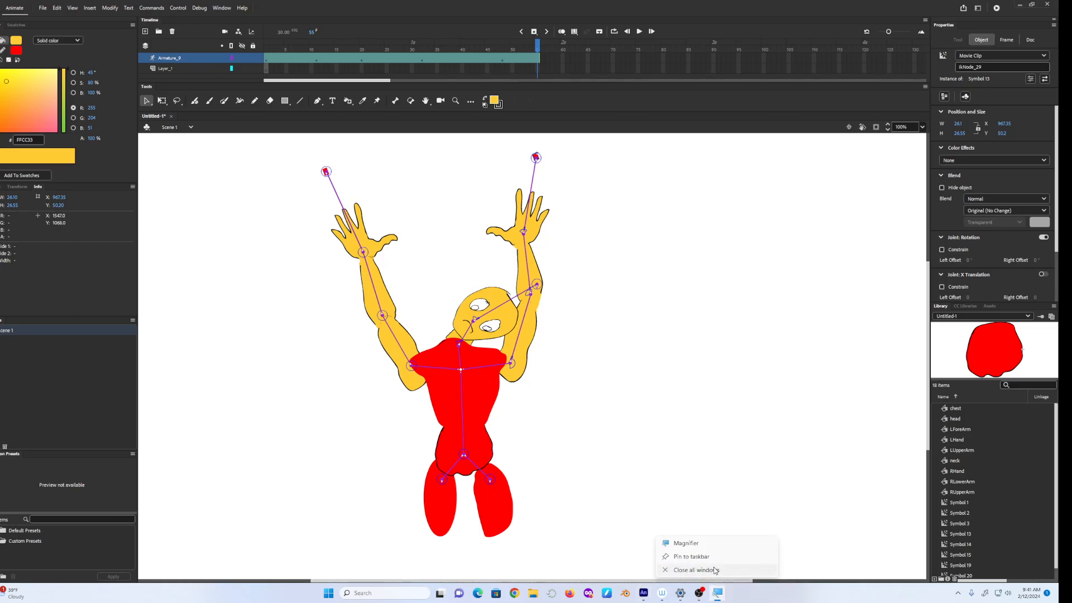
left_click(714, 570)
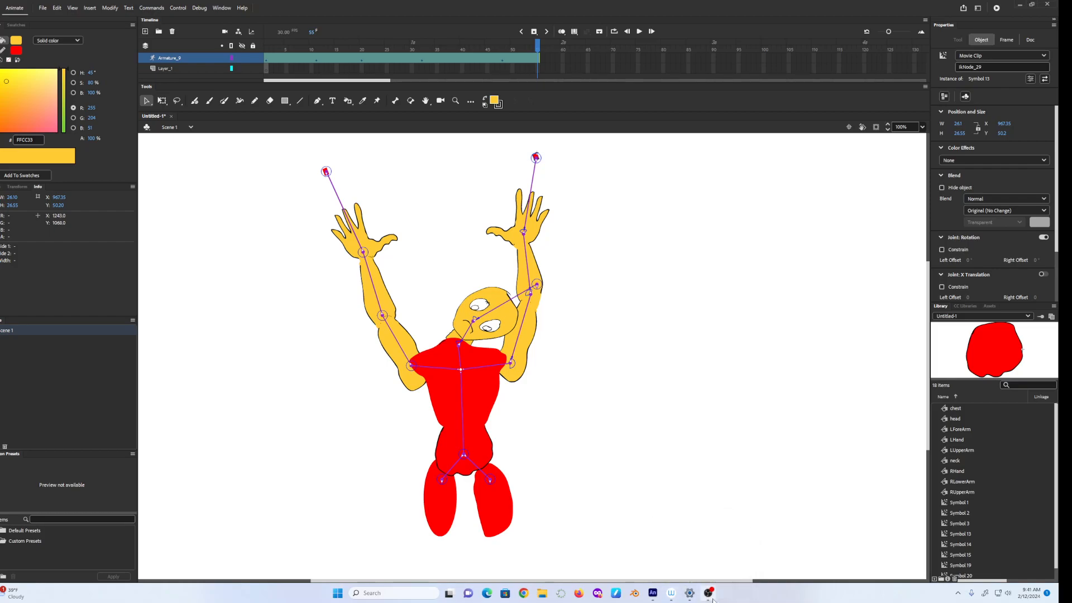
left_click(709, 595)
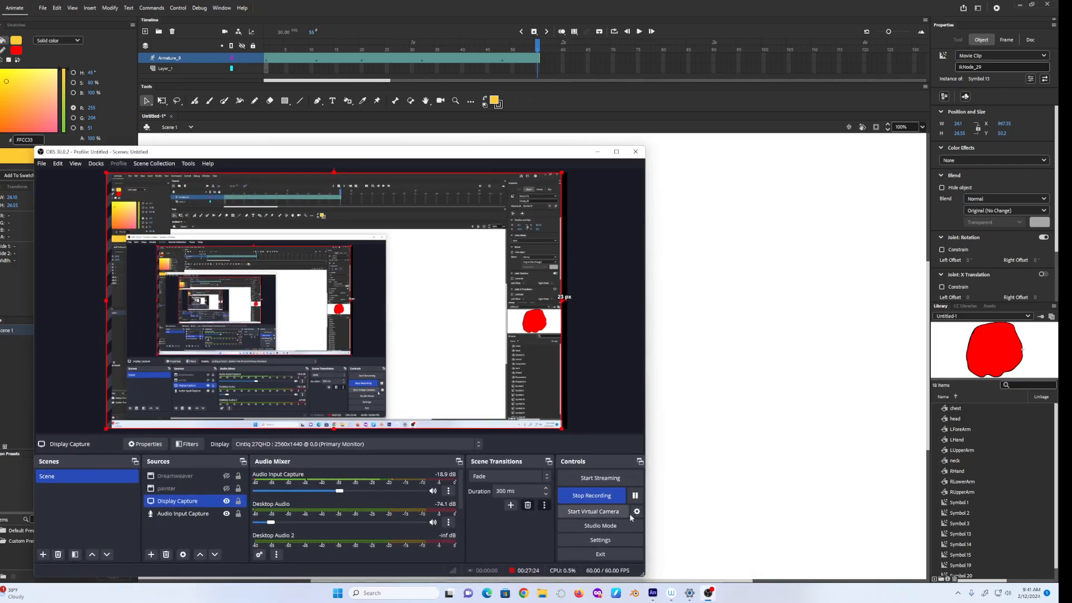